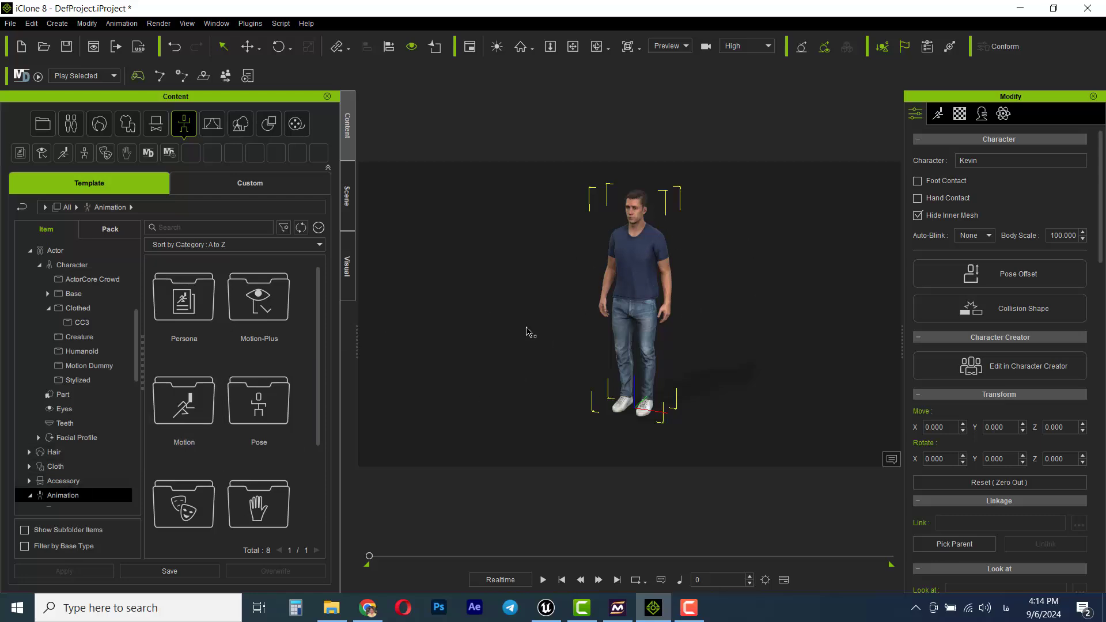
# Apply the Walk Think motion from the 1.Human Male Perform motion folder to the character.
pyautogui.scroll(-2, 74, 473)
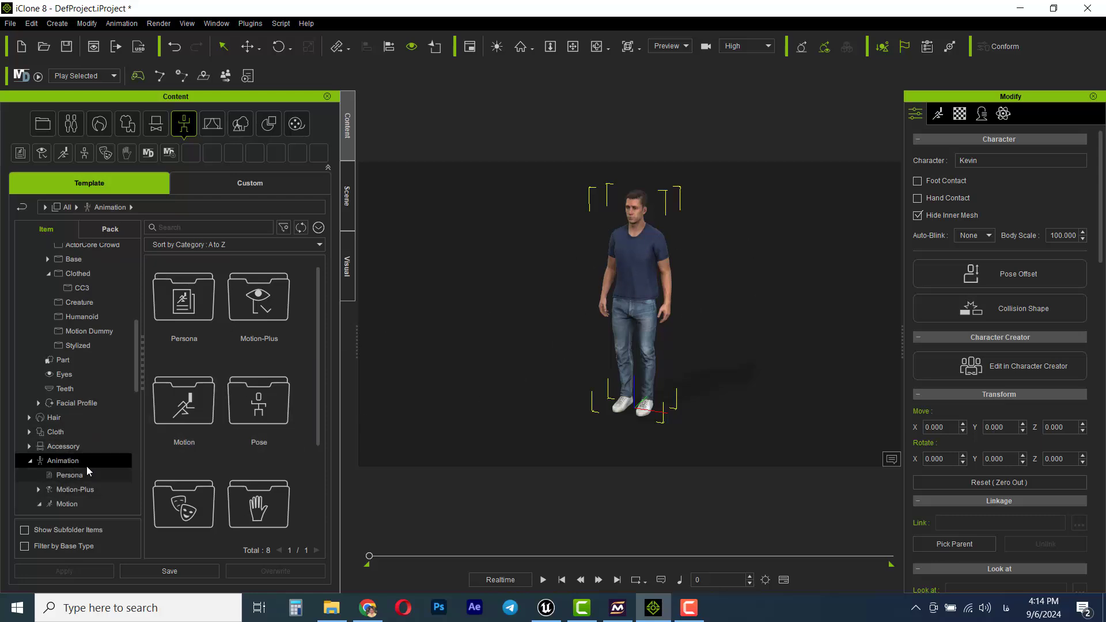
pyautogui.scroll(-3, 115, 484)
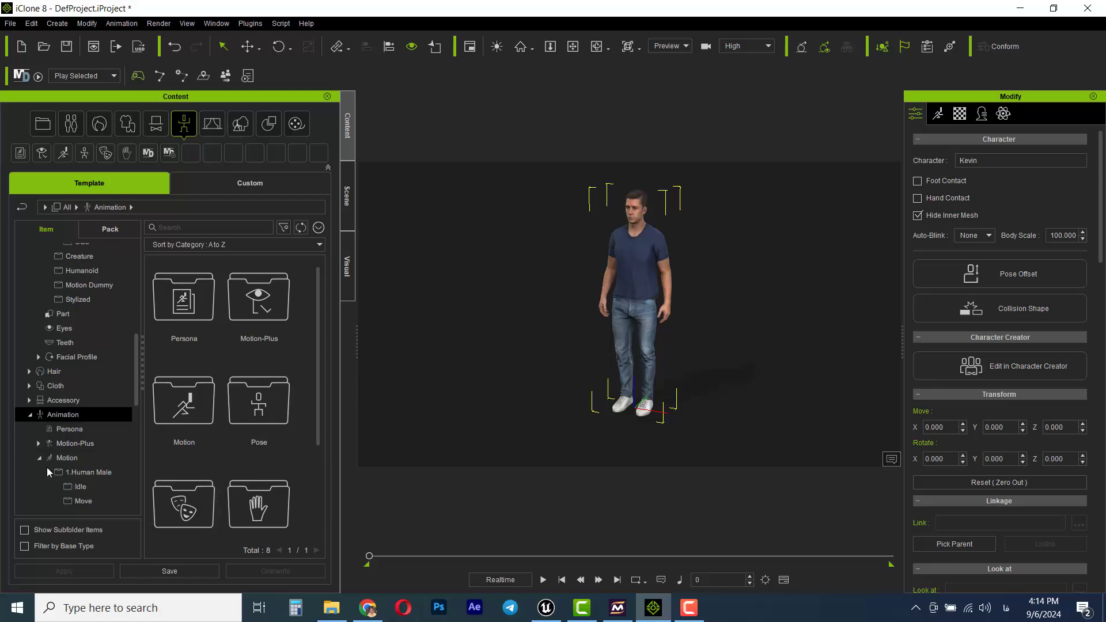
pyautogui.scroll(-2, 94, 483)
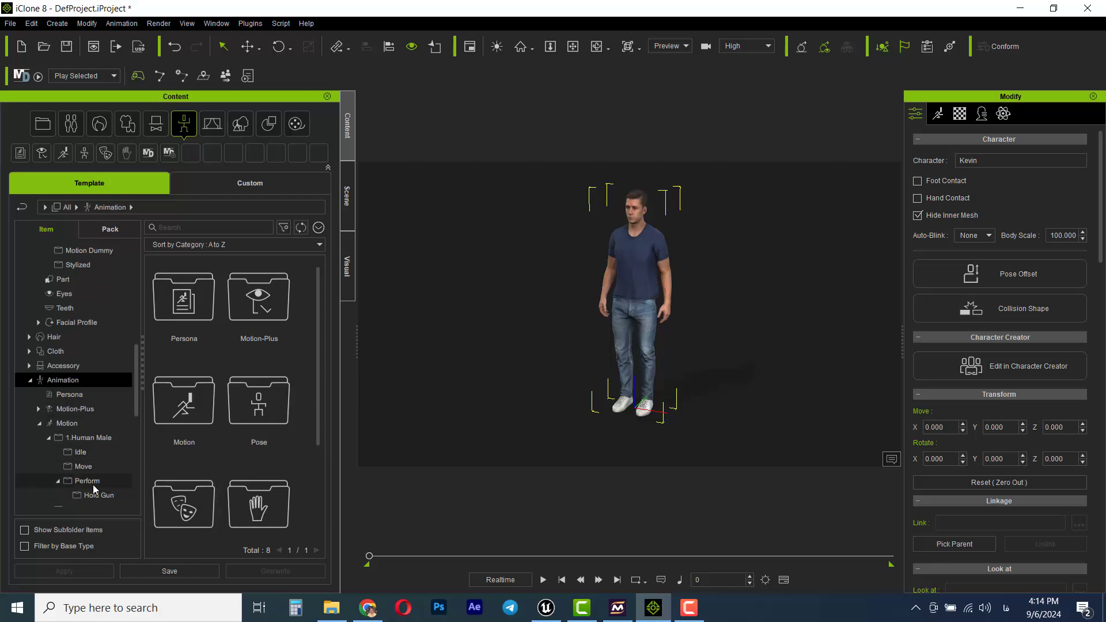
pyautogui.scroll(-3, 90, 467)
pyautogui.click(87, 435)
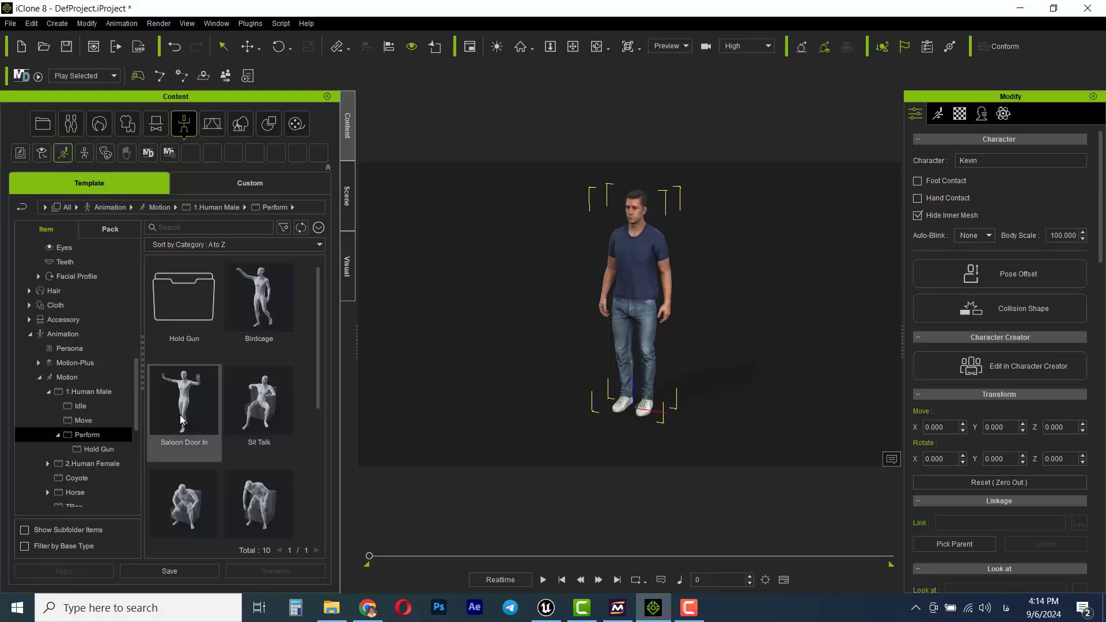
pyautogui.scroll(-3, 242, 507)
pyautogui.scroll(-2, 247, 511)
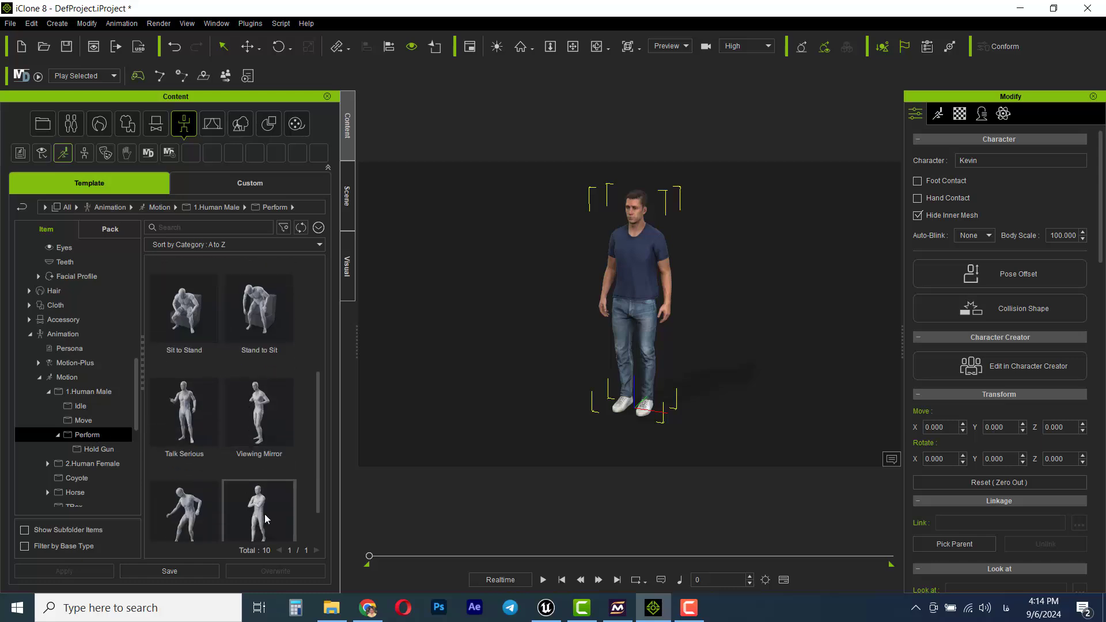
pyautogui.moveTo(257, 476); pyautogui.dragTo(629, 289)
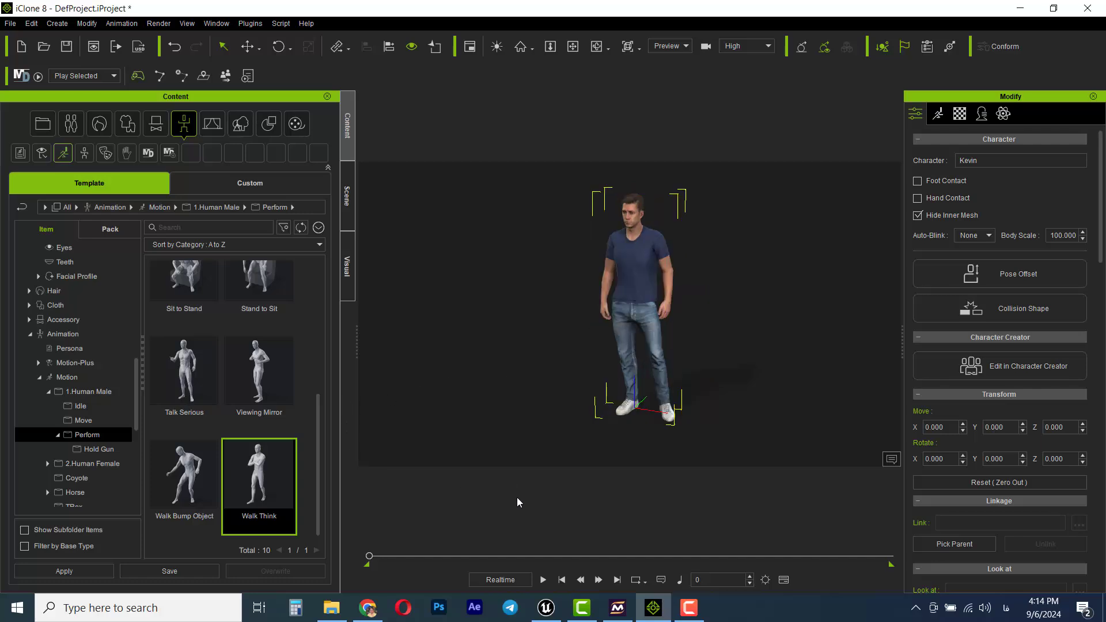
# Play back the walking animation and examine the character's movement from several angles, stopping near the end.
pyautogui.click(542, 580)
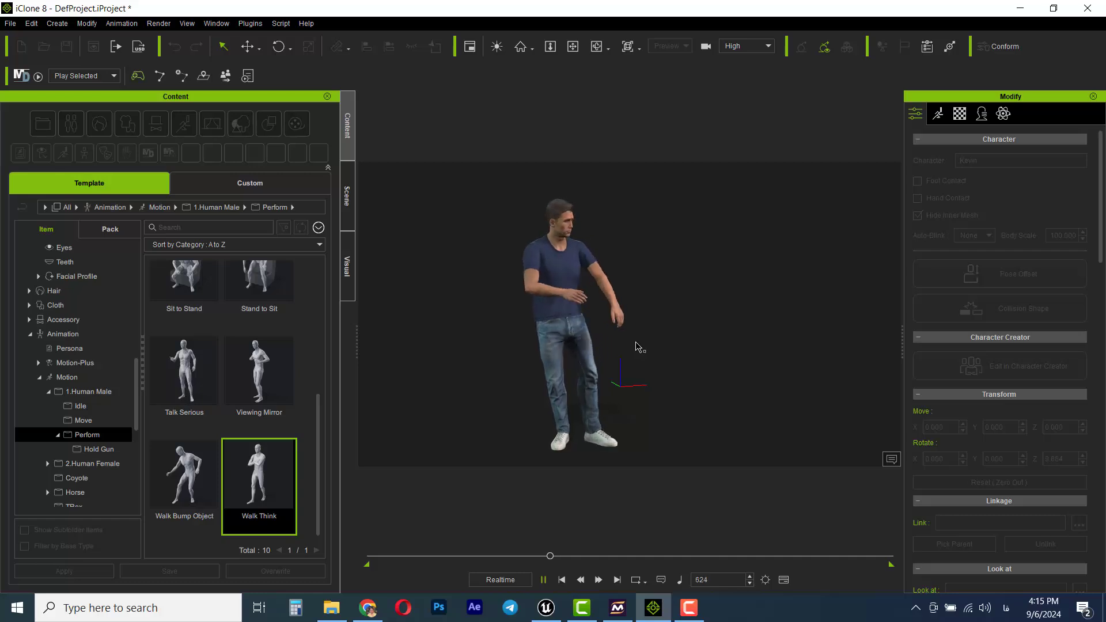
pyautogui.keyDown('alt'); pyautogui.moveTo(766, 369); pyautogui.dragTo(450, 375); pyautogui.keyUp('alt')
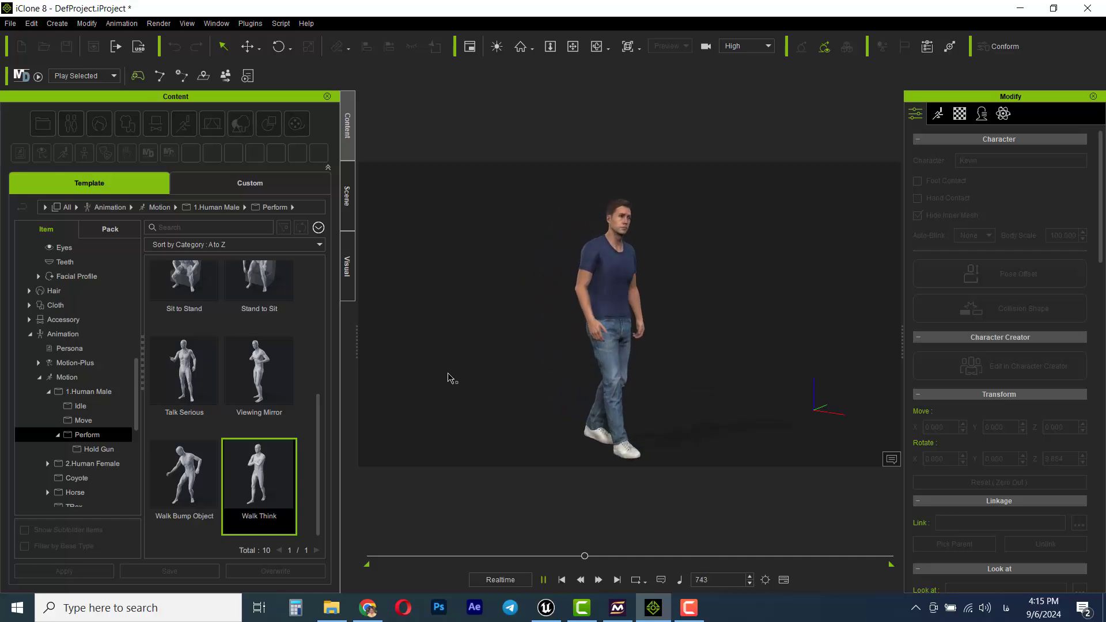
pyautogui.keyDown('alt'); pyautogui.moveTo(724, 399); pyautogui.dragTo(454, 402); pyautogui.keyUp('alt')
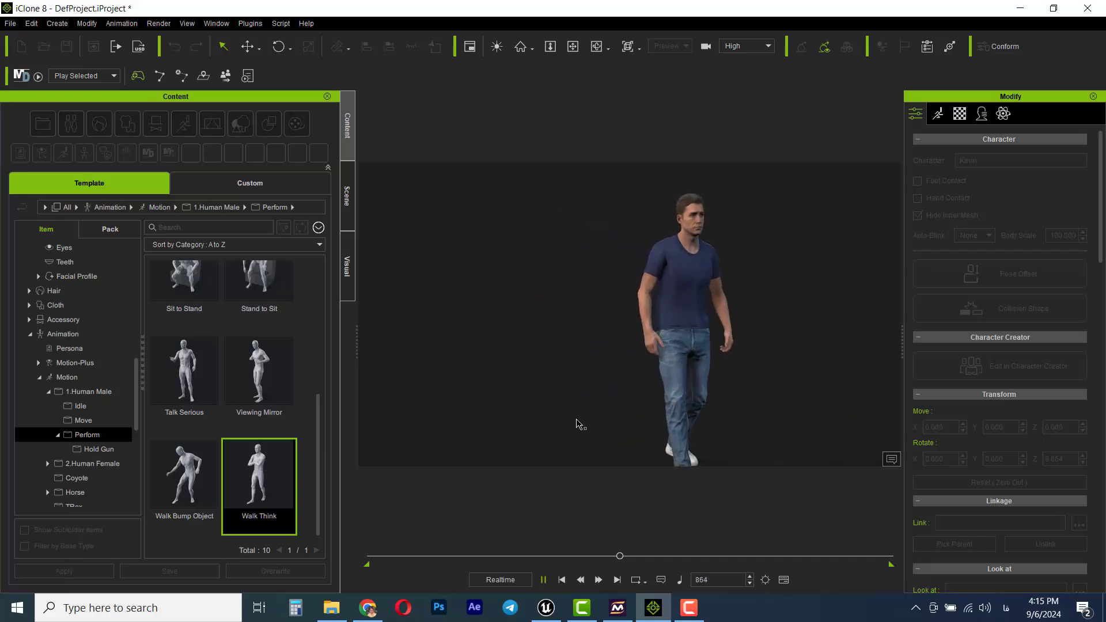
pyautogui.scroll(-2, 717, 432)
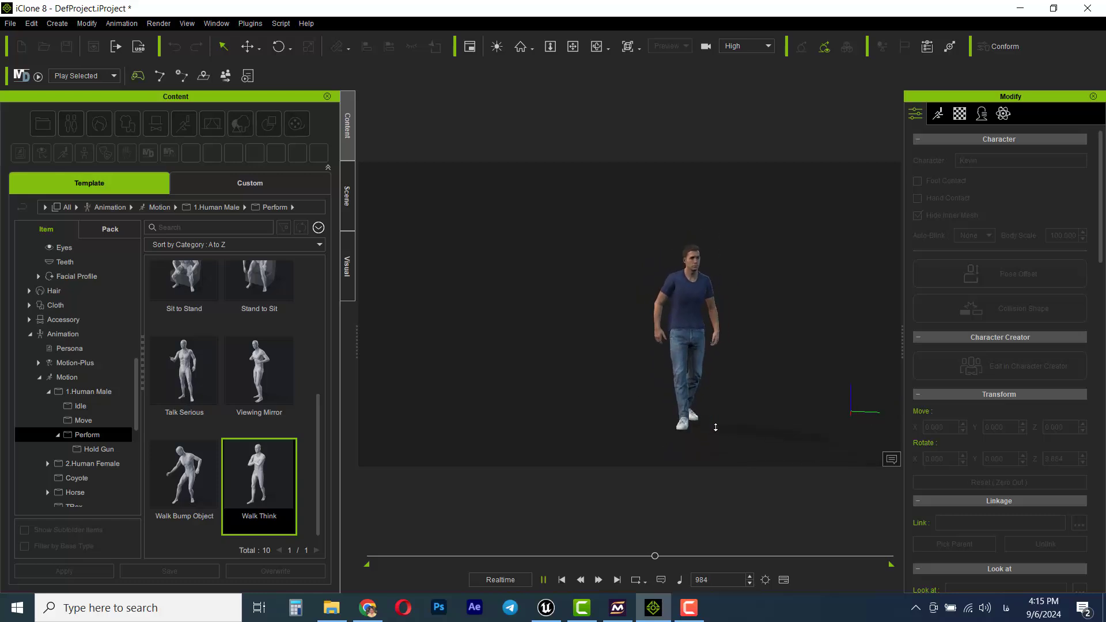
pyautogui.keyDown('alt'); pyautogui.moveTo(743, 428); pyautogui.dragTo(662, 369, button='middle'); pyautogui.keyUp('alt')
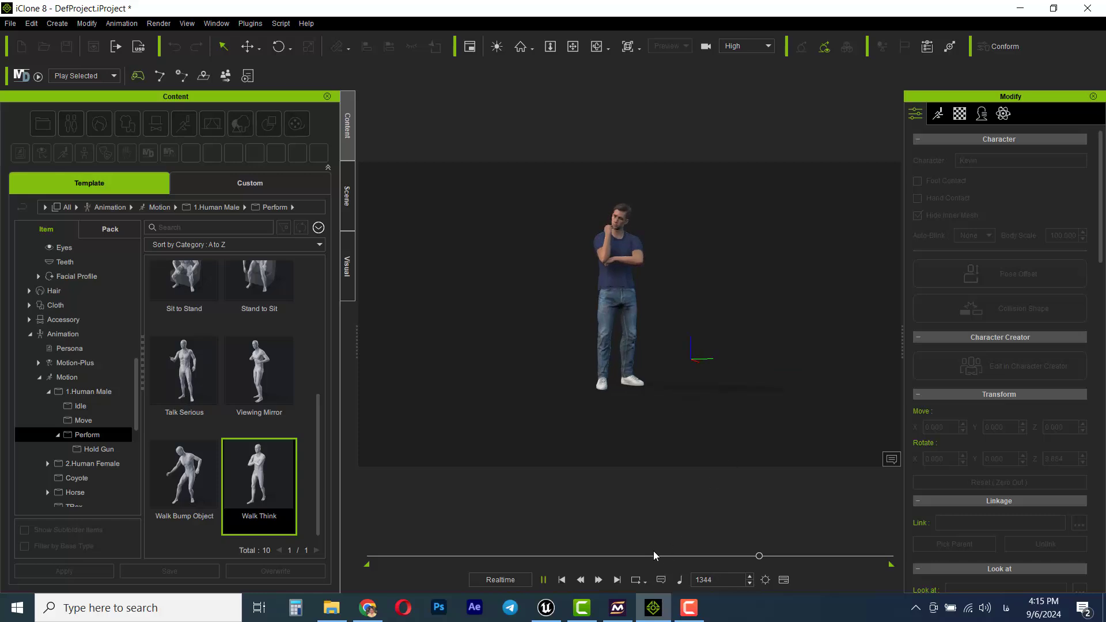
pyautogui.click(544, 582)
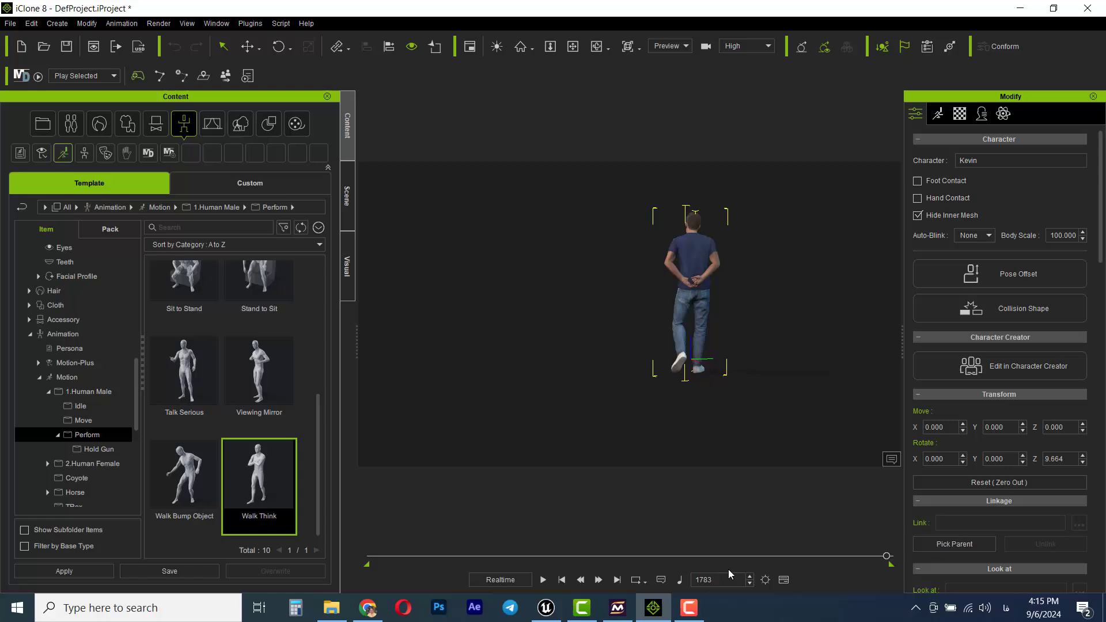
# Set the project's end frame to 5000.
pyautogui.click(766, 579)
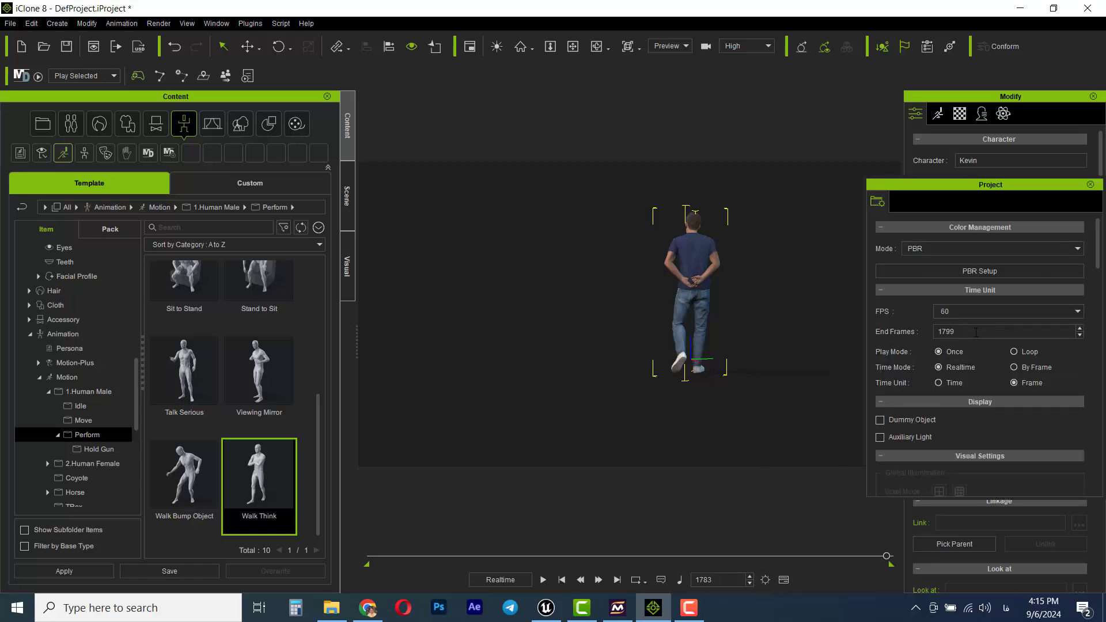
pyautogui.moveTo(956, 334); pyautogui.dragTo(928, 333)
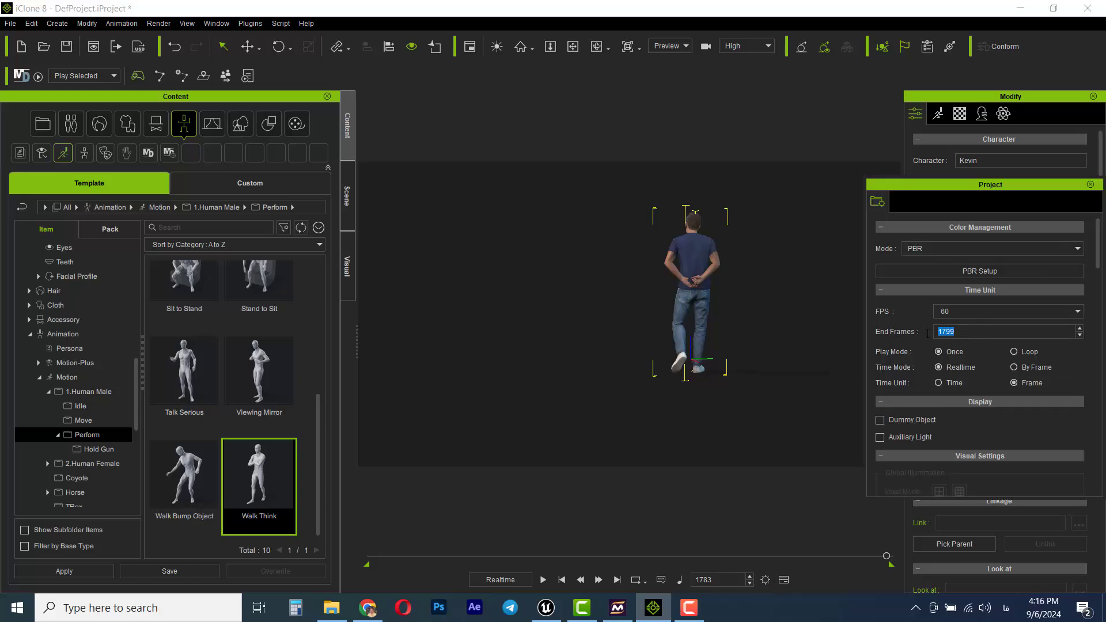
pyautogui.write('5000')
pyautogui.click(1090, 185)
# Show the character's motion track in the timeline and mark the clip's last frame, 2040, as the range end.
pyautogui.click(783, 579)
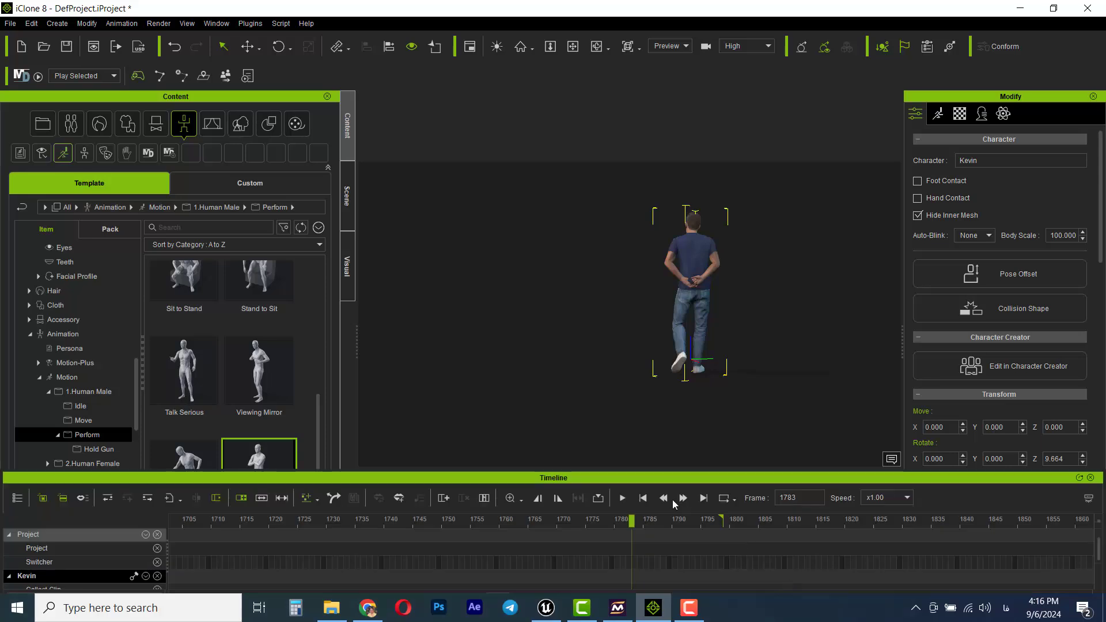
pyautogui.click(683, 270)
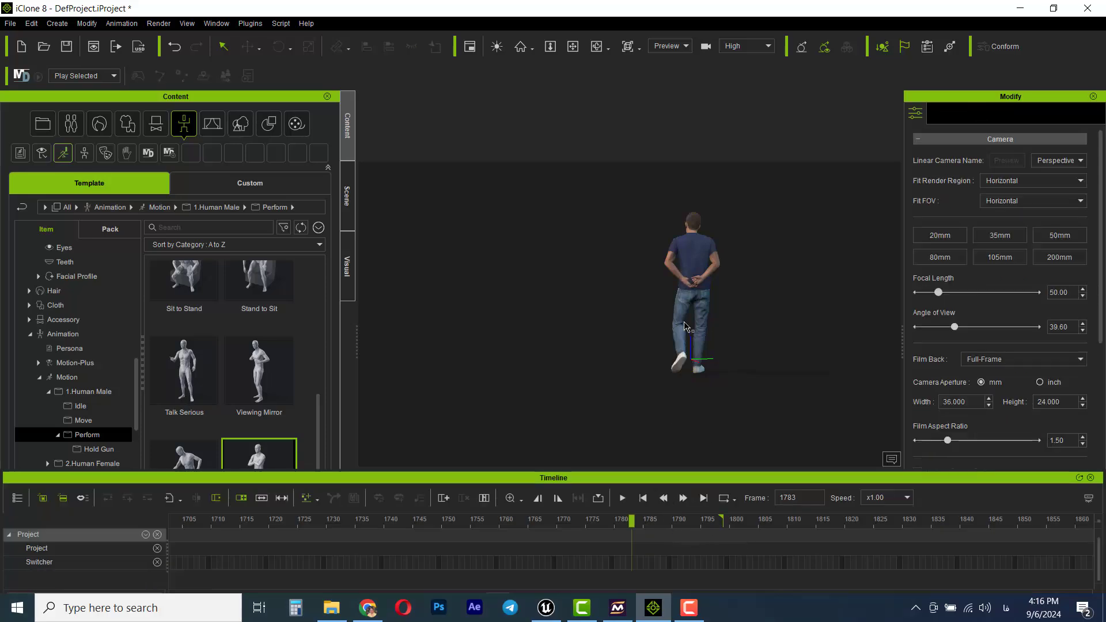
pyautogui.click(691, 272)
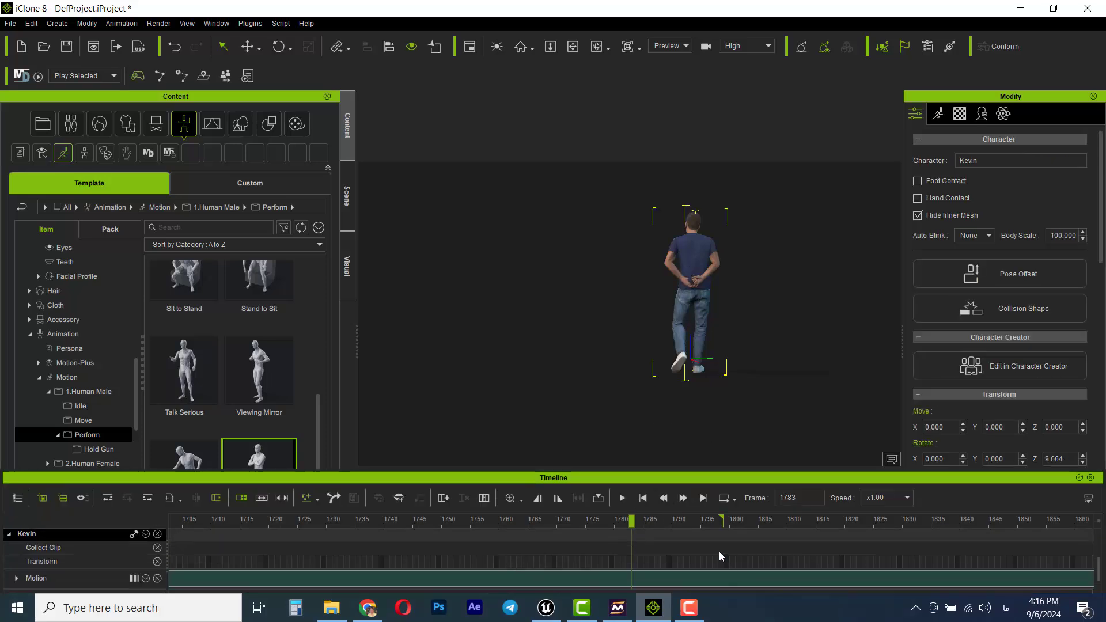
pyautogui.hscroll(6, 617, 546)
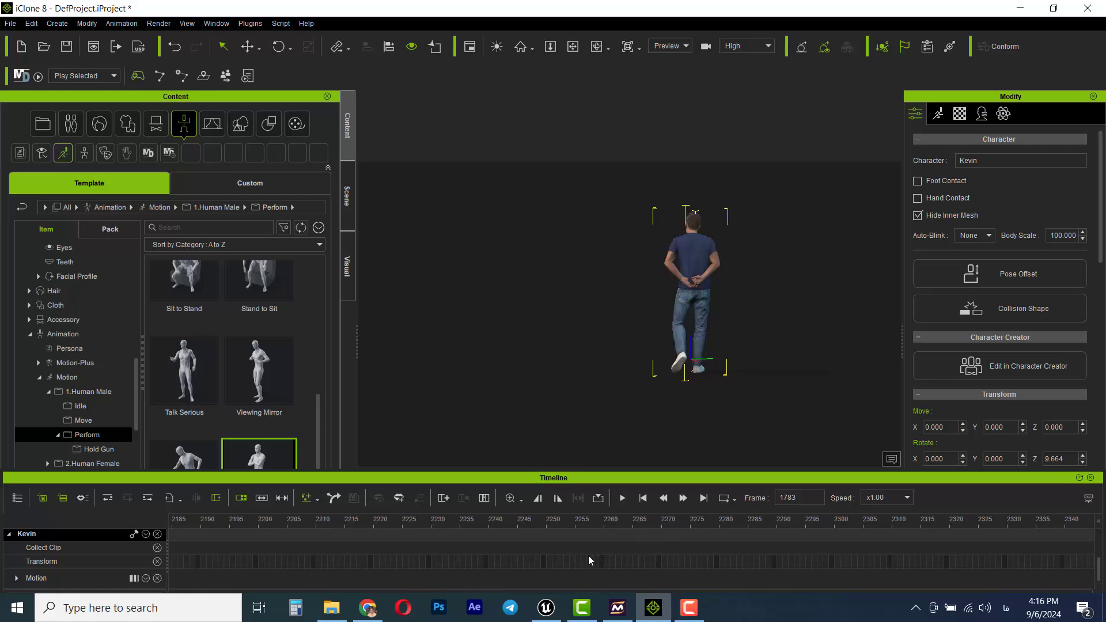
pyautogui.hscroll(6, 624, 564)
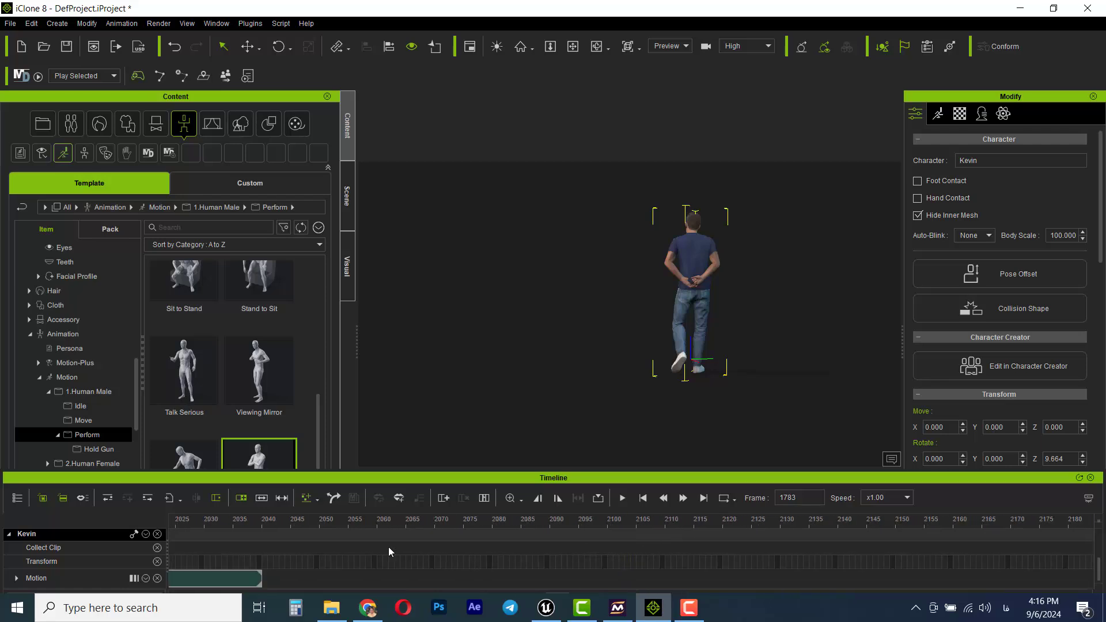
pyautogui.click(266, 521)
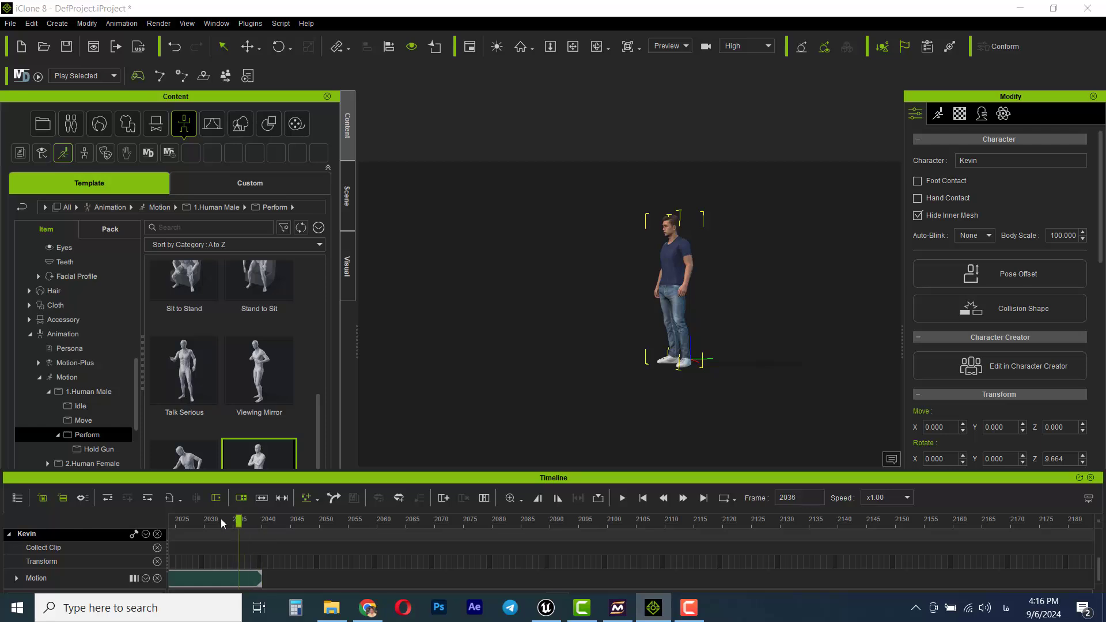
pyautogui.click(261, 522)
pyautogui.click(557, 499)
pyautogui.click(10, 24)
pyautogui.moveTo(78, 129)
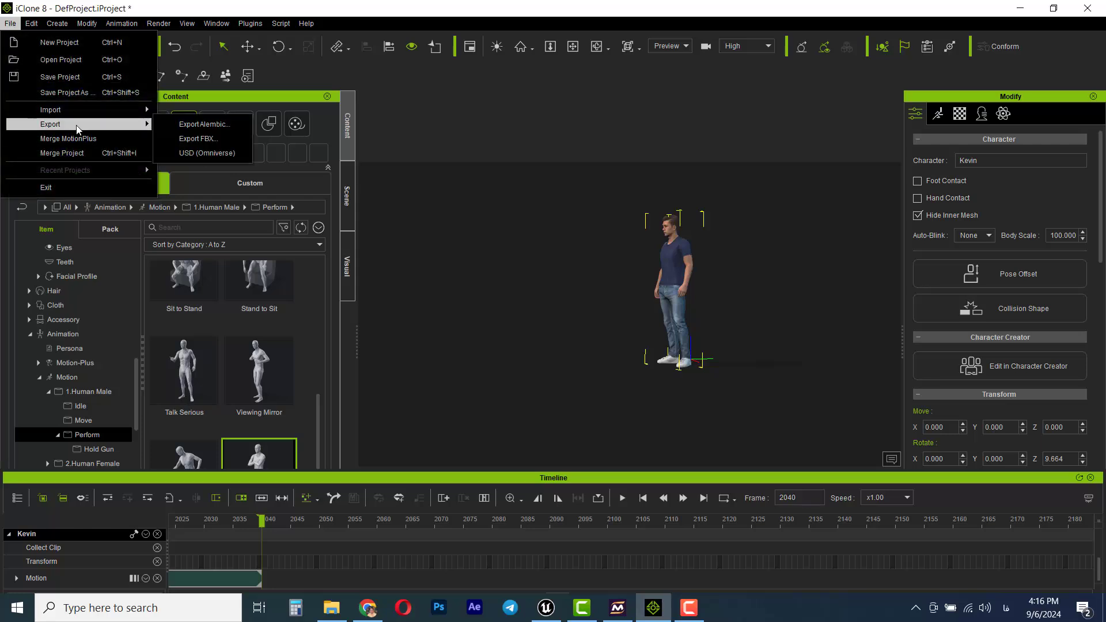
pyautogui.click(765, 291)
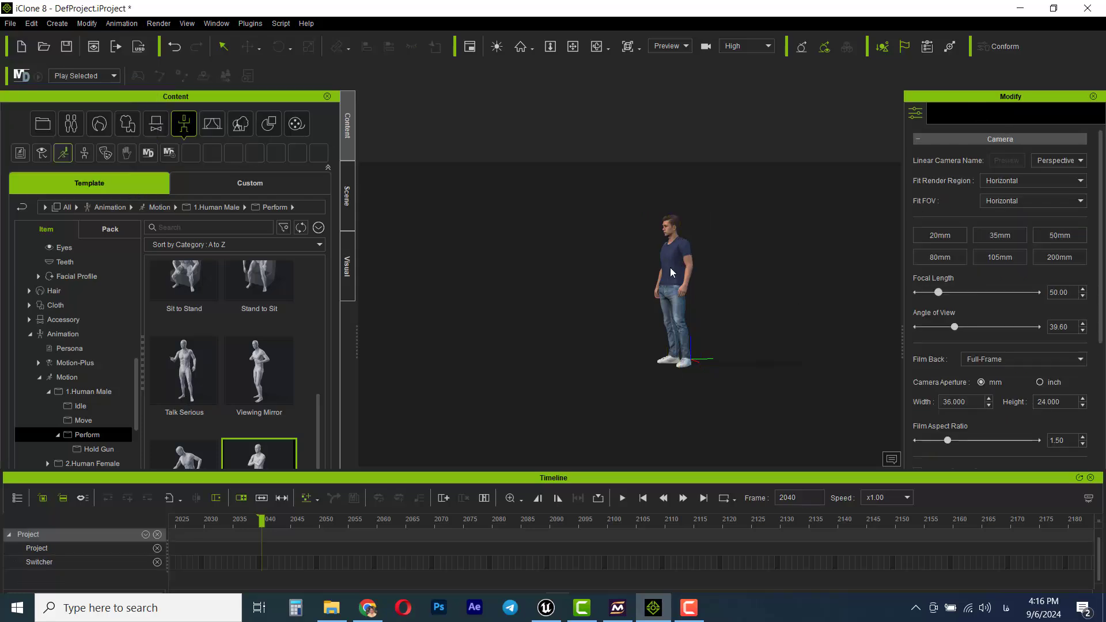
pyautogui.click(673, 260)
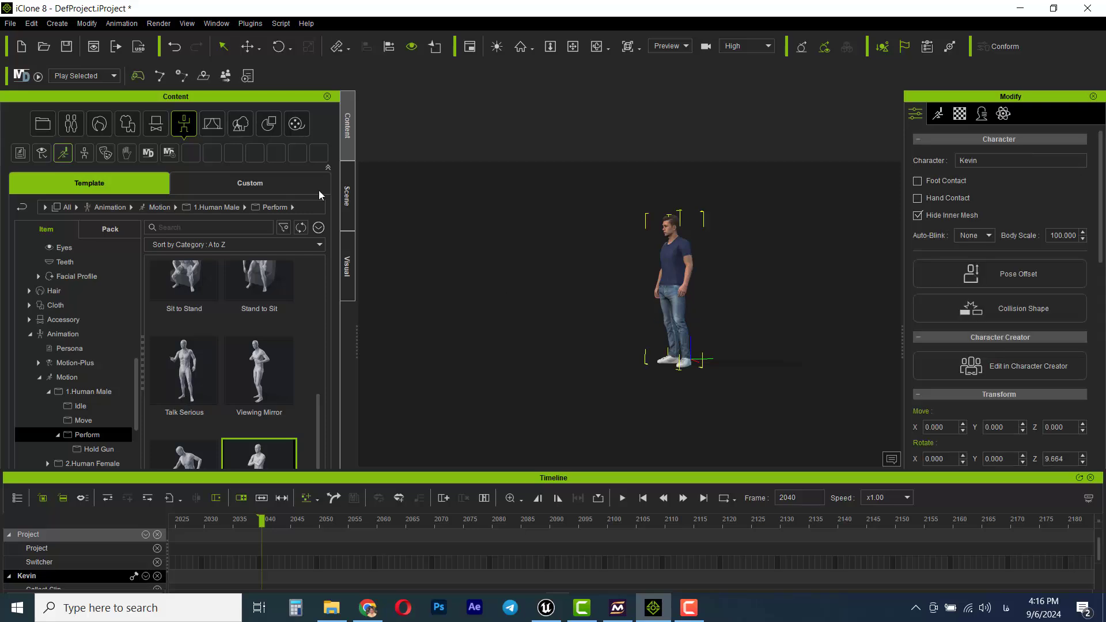
# Start an FBX export of the selected character with the Unreal target tool preset.
pyautogui.click(3, 26)
pyautogui.moveTo(84, 127)
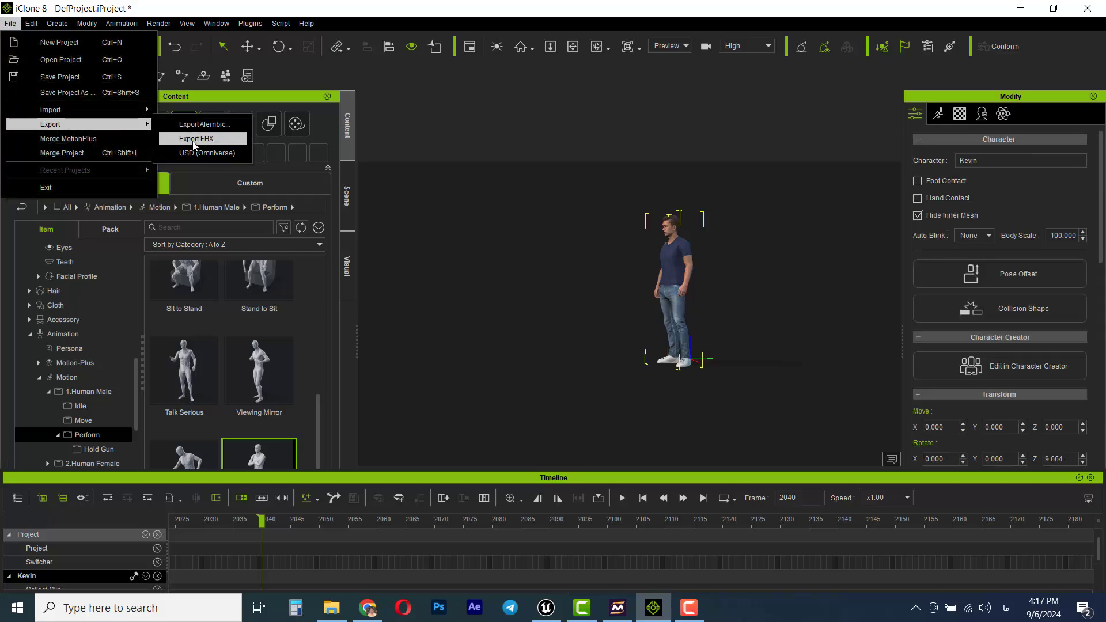
pyautogui.click(203, 139)
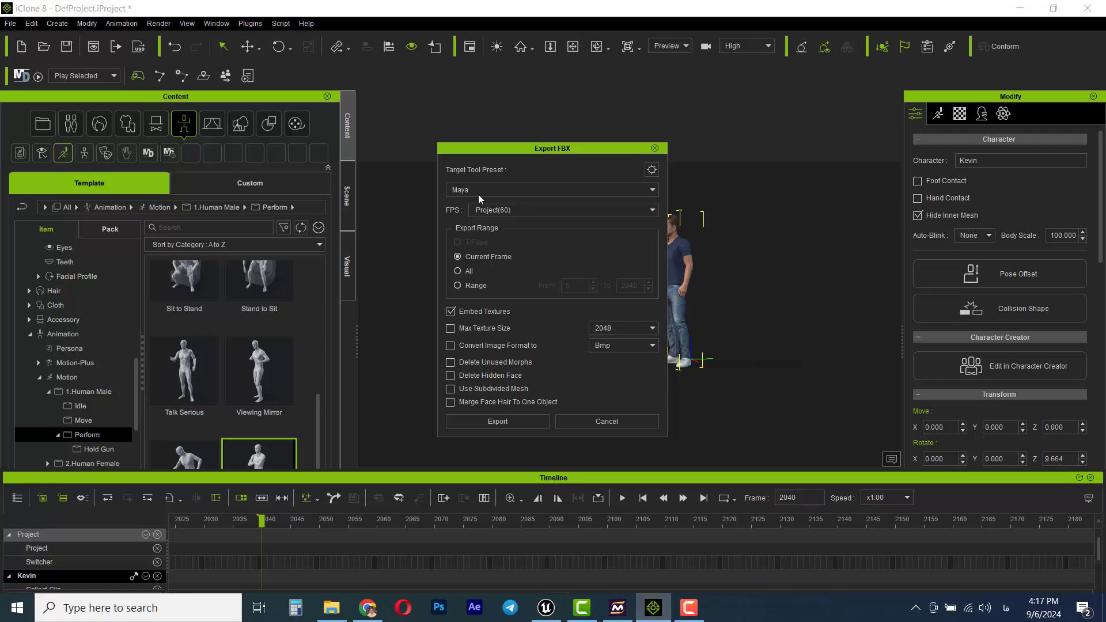
pyautogui.click(502, 191)
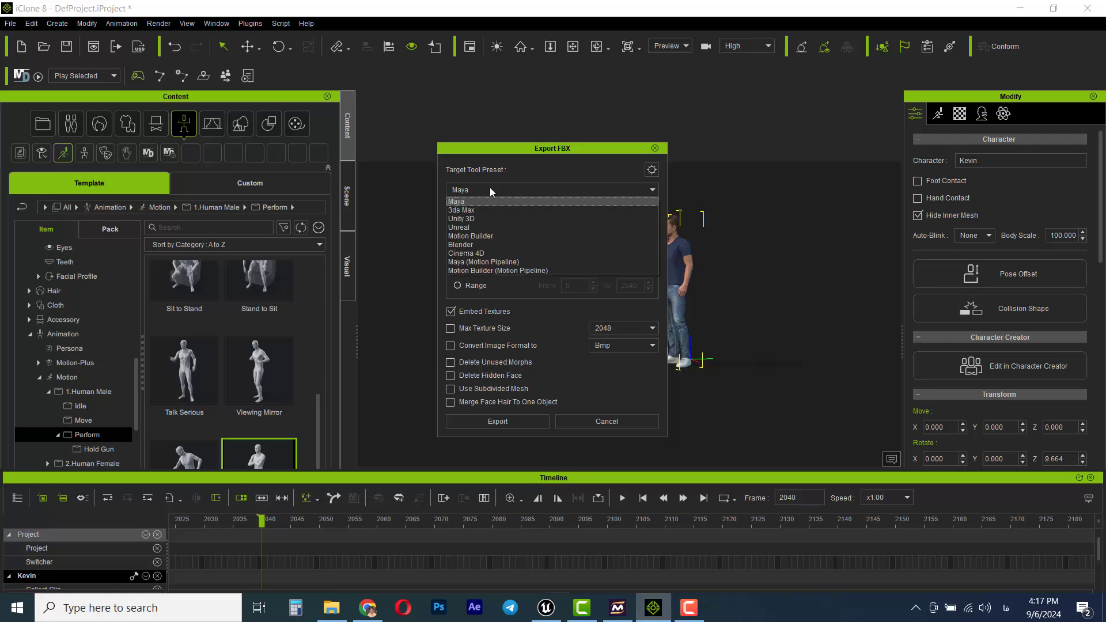
pyautogui.click(467, 228)
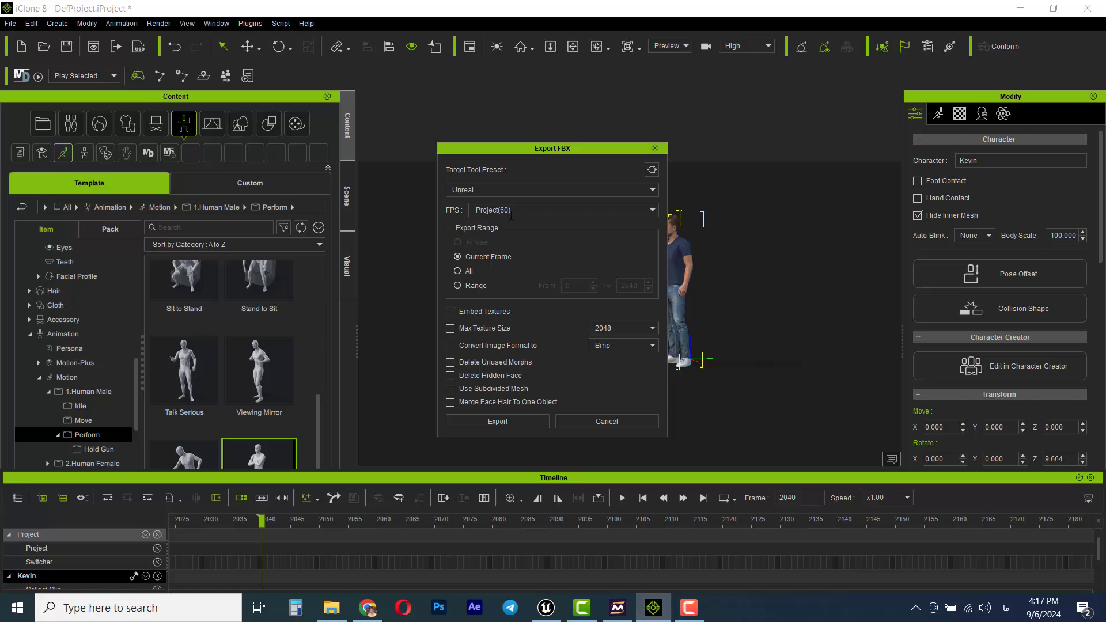
# Set the FBX export to 30 FPS with a frame range instead of the current frame, and proceed to saving.
pyautogui.click(654, 212)
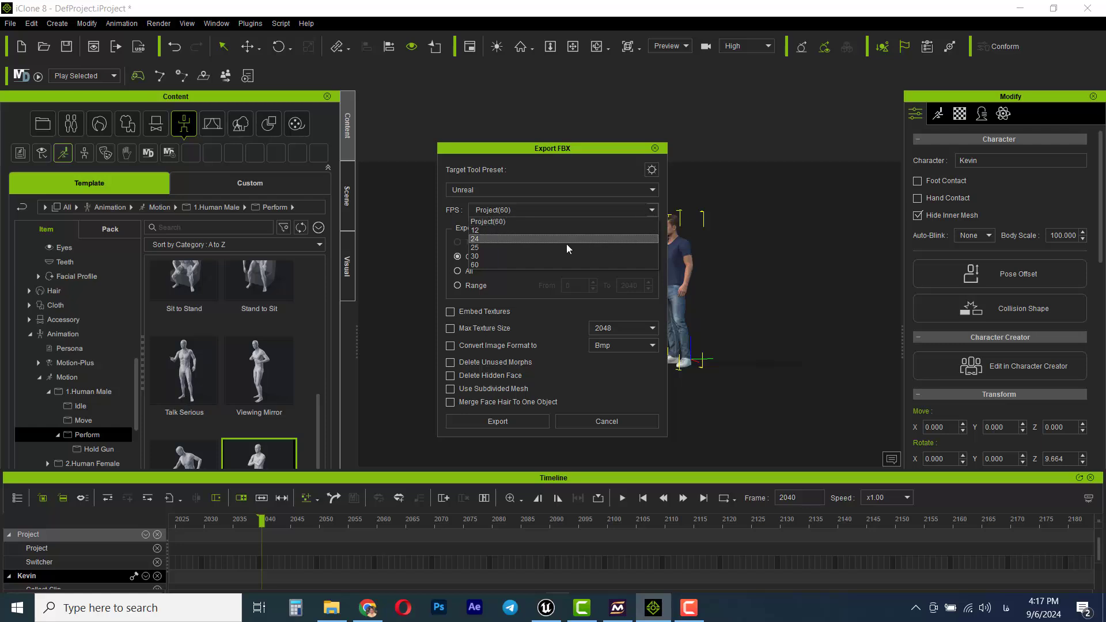
pyautogui.click(531, 257)
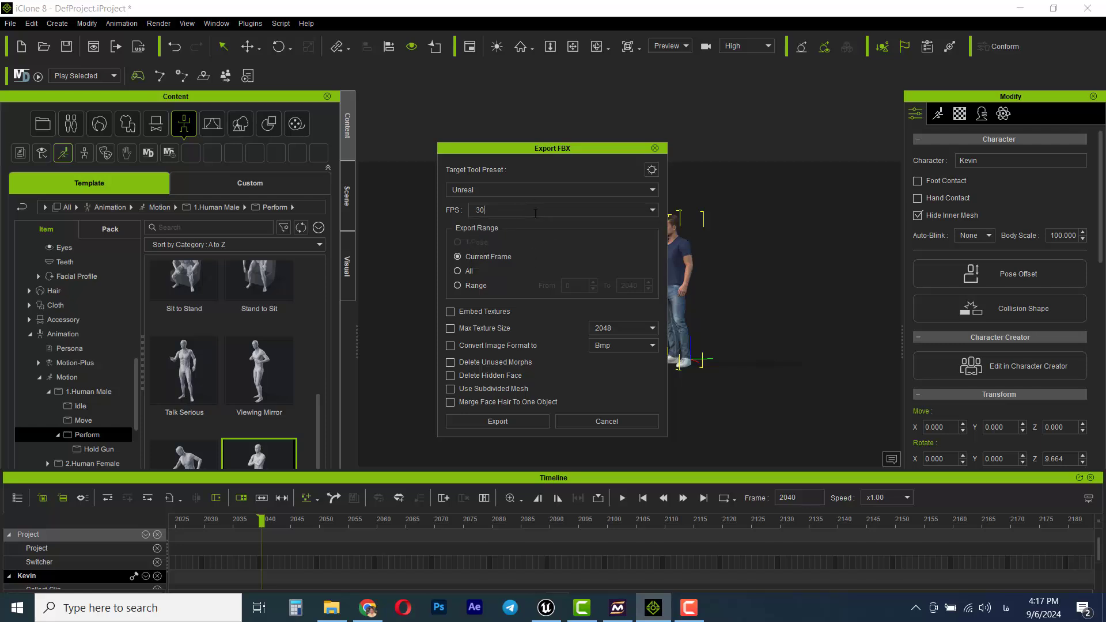
pyautogui.click(458, 285)
pyautogui.click(484, 421)
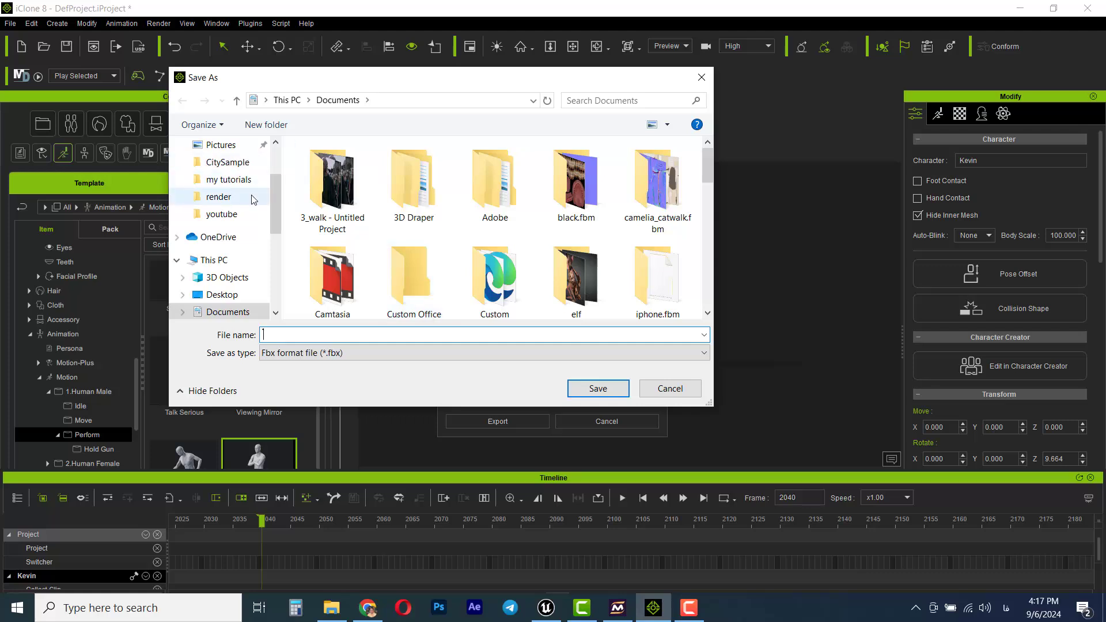
# Create a new folder named kevin in Downloads for the exported file.
pyautogui.scroll(2, 241, 256)
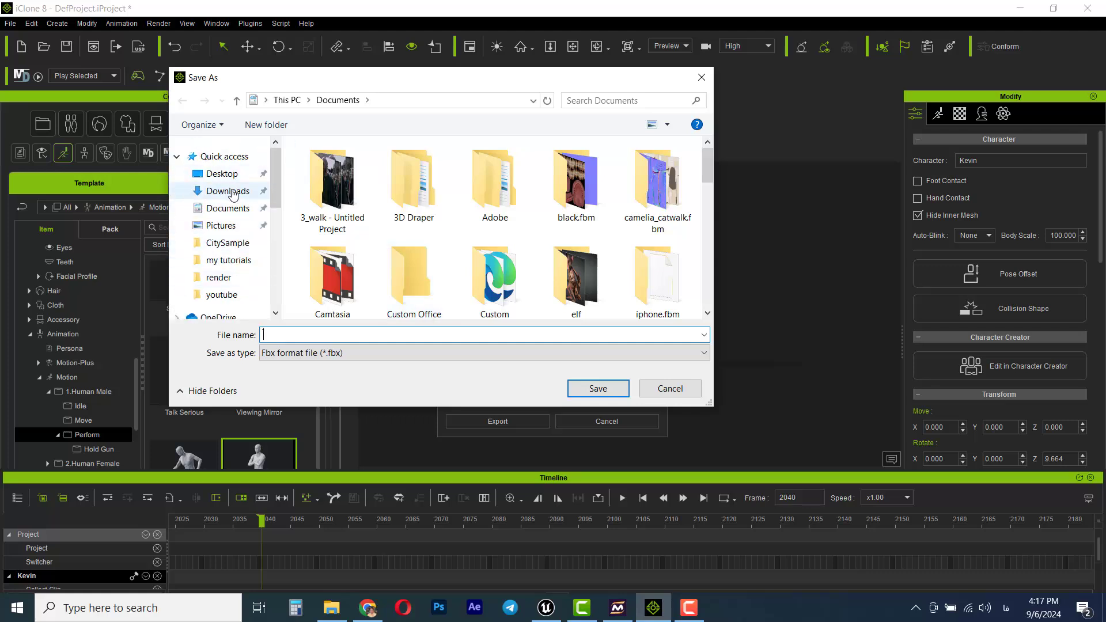
pyautogui.click(228, 191)
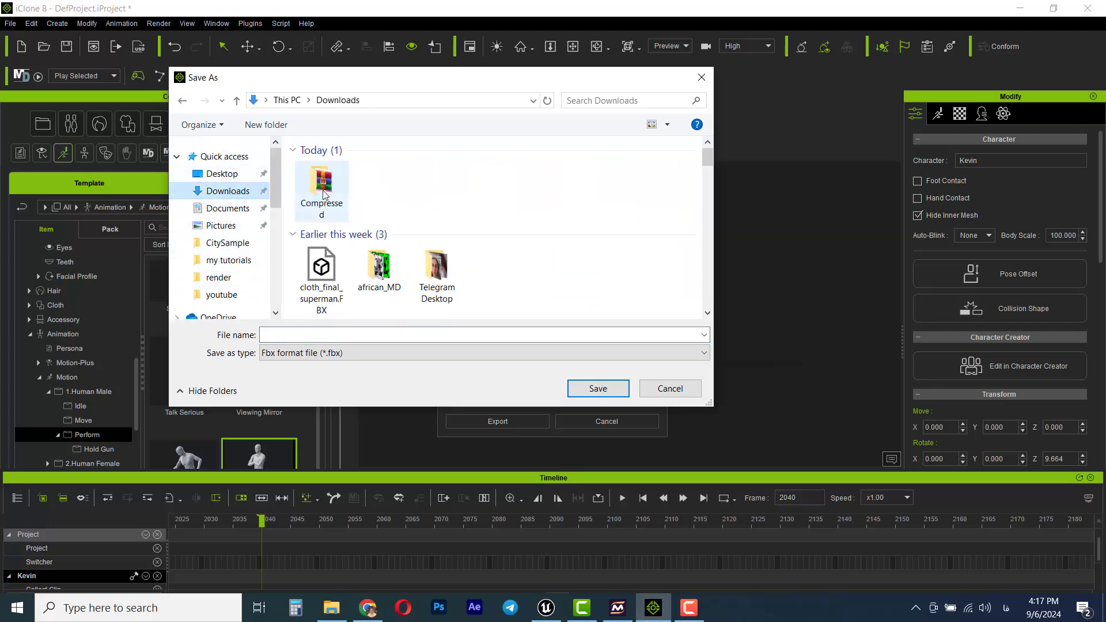
pyautogui.rightClick(390, 186)
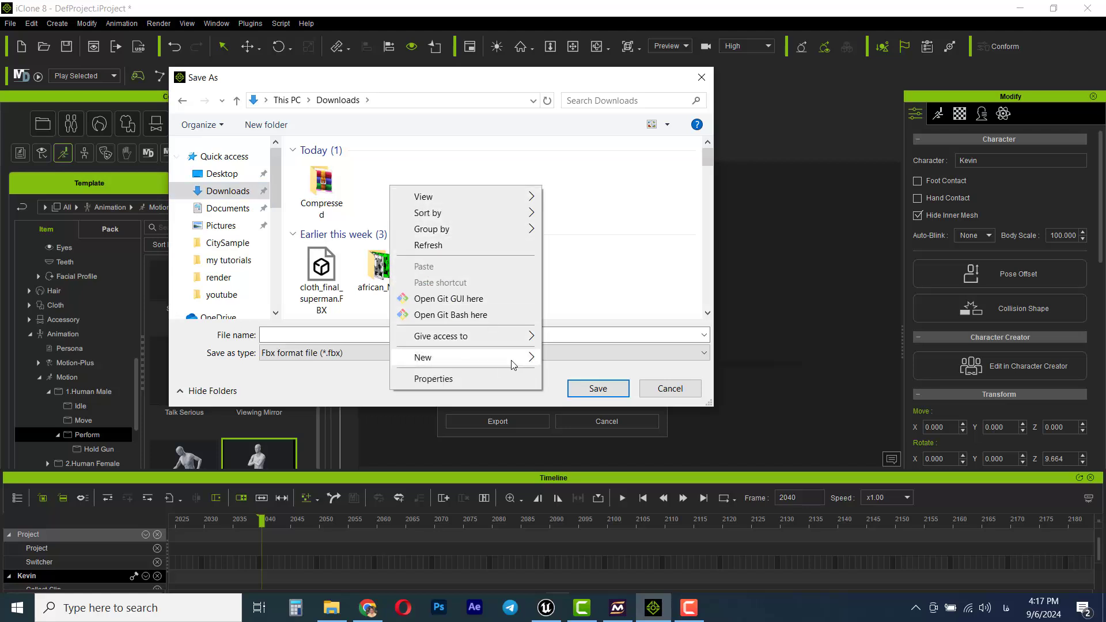
pyautogui.moveTo(523, 364)
pyautogui.click(578, 359)
pyautogui.hotkey('alt', 'shift')
pyautogui.write('k')
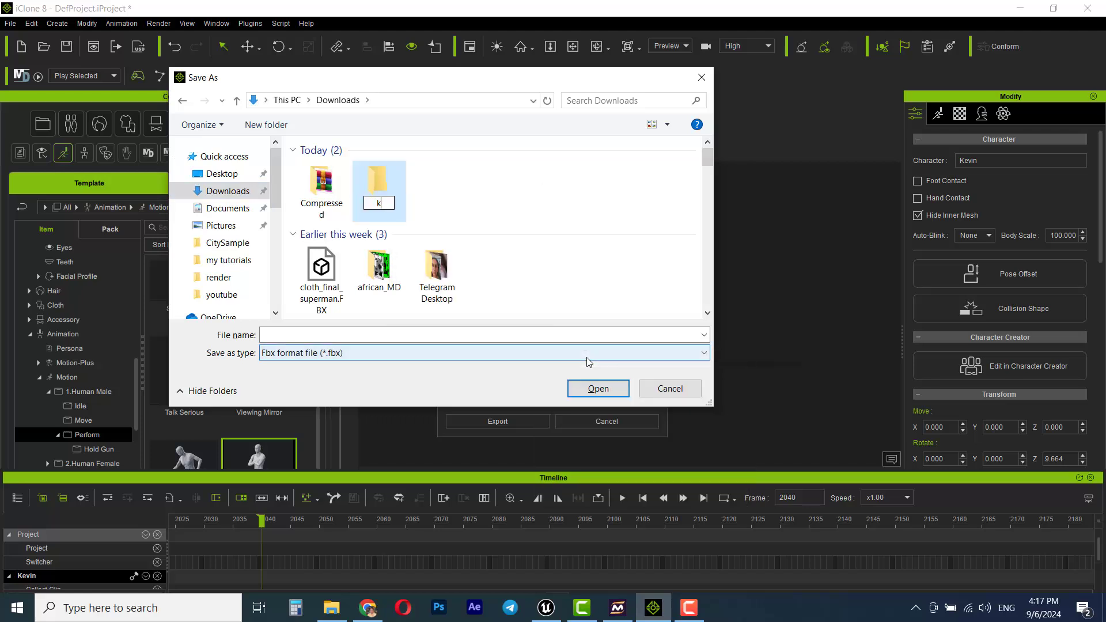
pyautogui.write('evin')
pyautogui.press('Return')
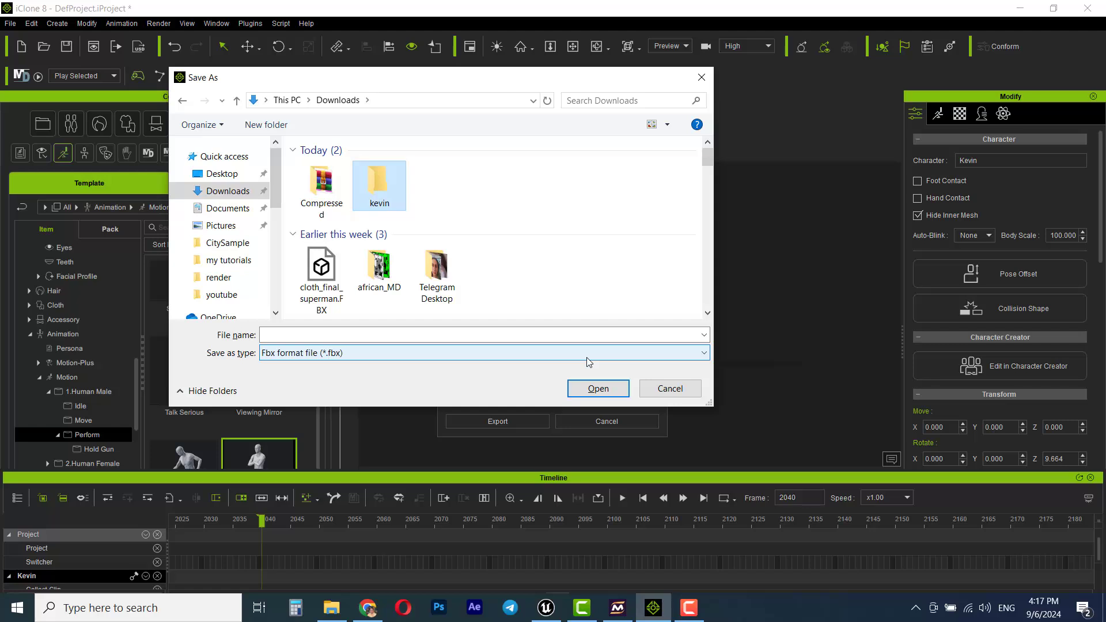
# Save the FBX export as kevin_think in the kevin folder and dismiss the Auto Setup information message.
pyautogui.press('Return')
pyautogui.click(367, 333)
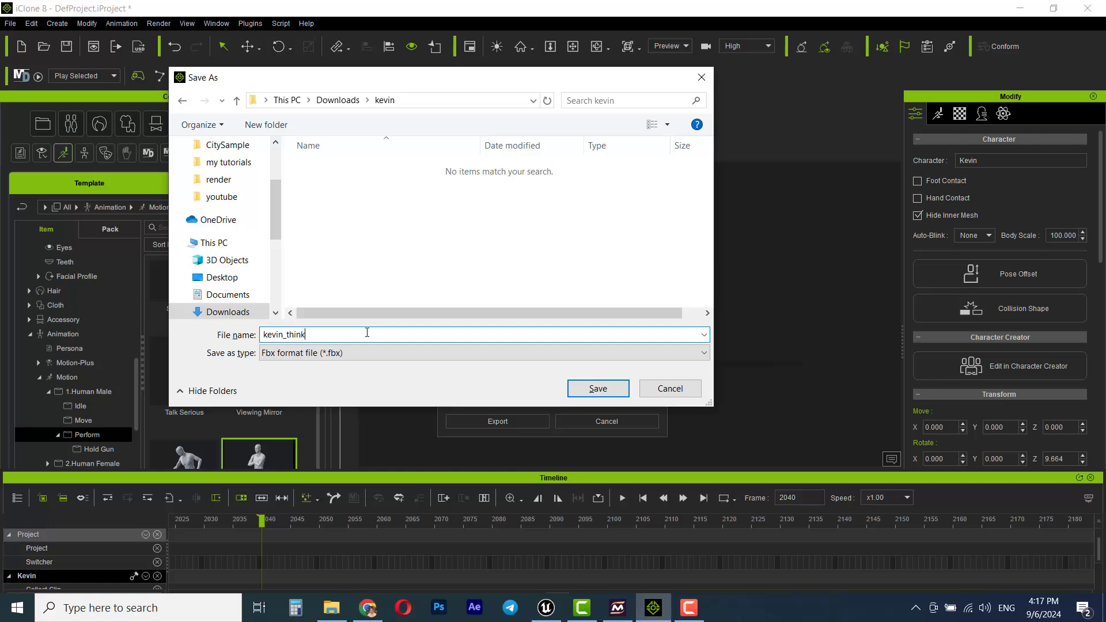
pyautogui.press('Return')
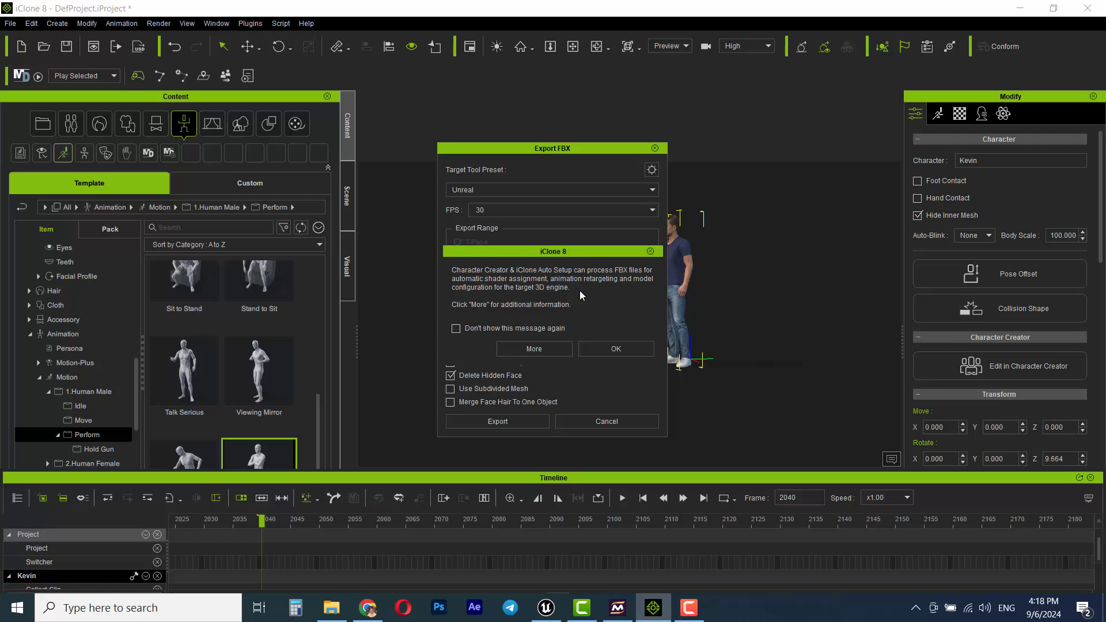
pyautogui.click(618, 348)
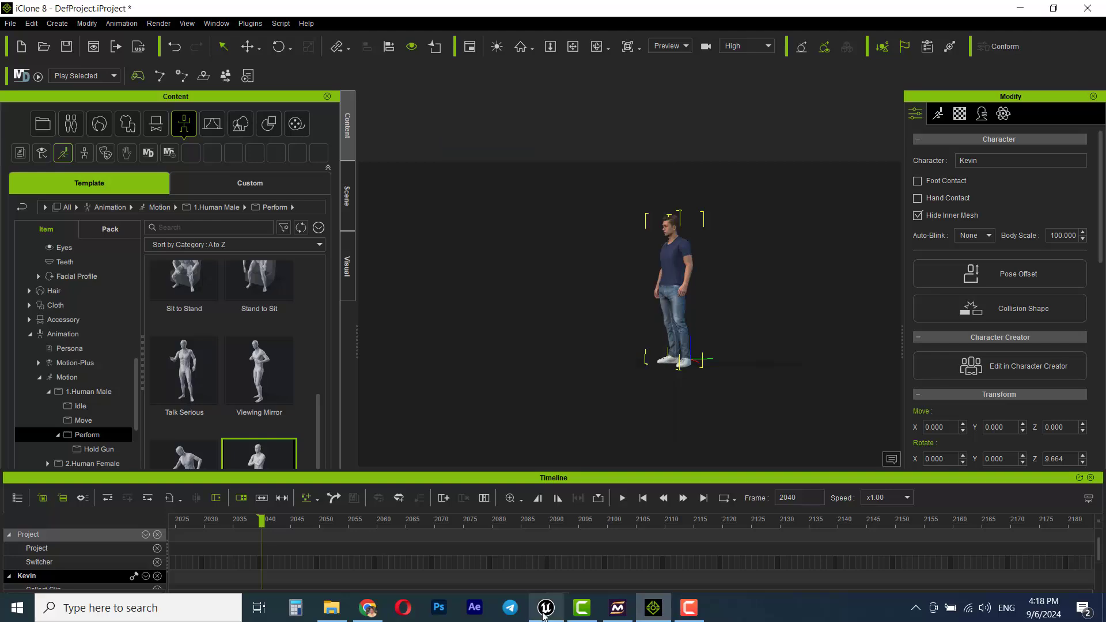
# Switch to Unreal Engine and add the Third Person blueprint content pack to the project.
pyautogui.click(545, 611)
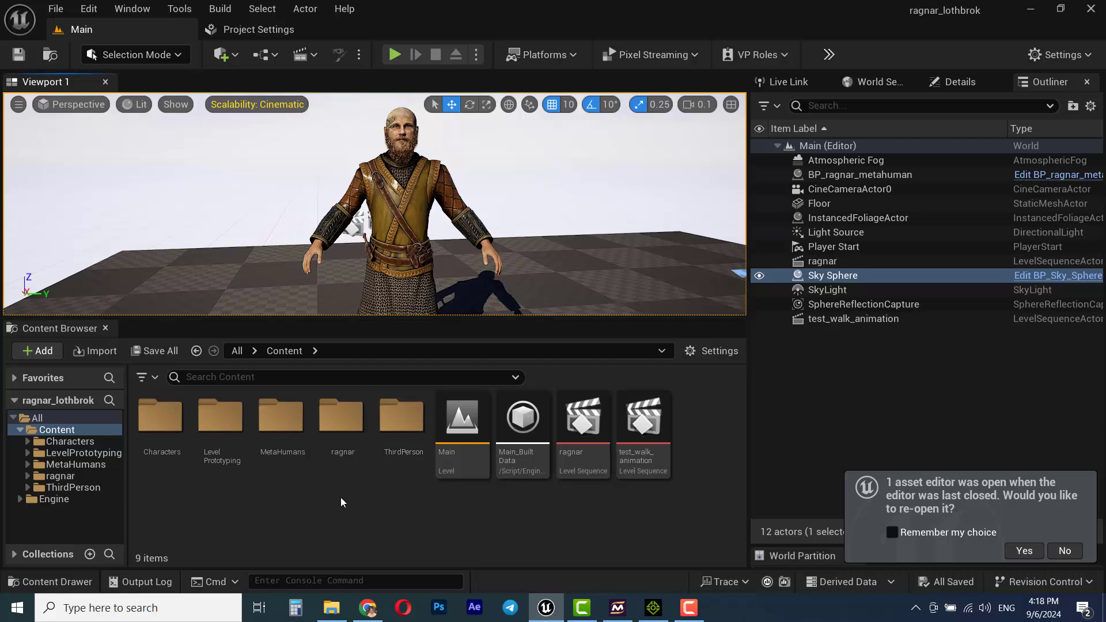
pyautogui.rightClick(371, 510)
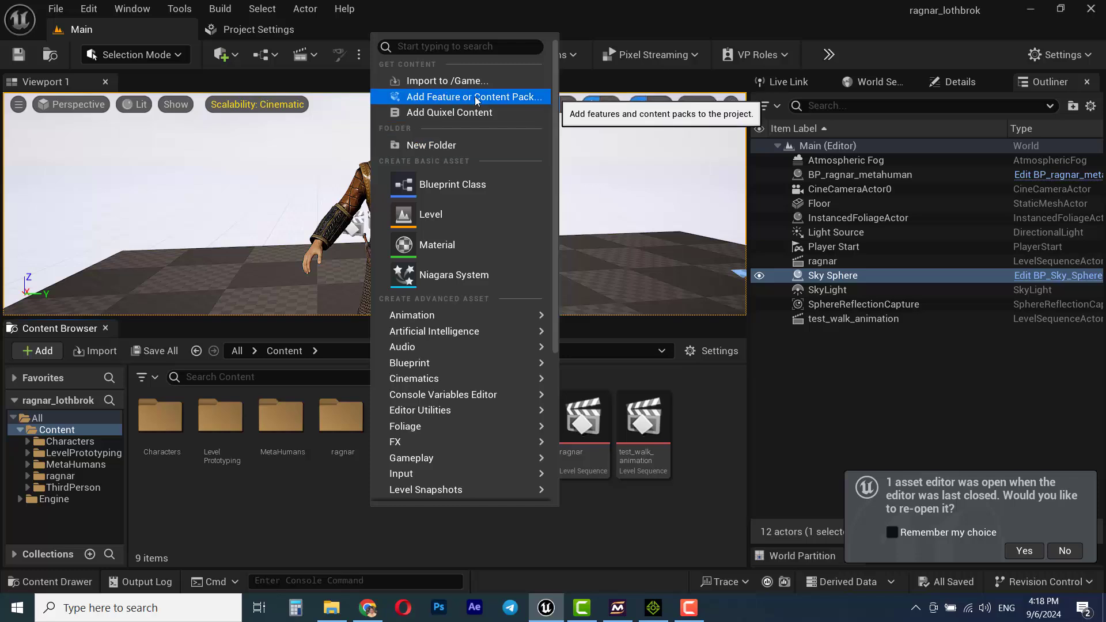
pyautogui.click(454, 98)
pyautogui.click(343, 241)
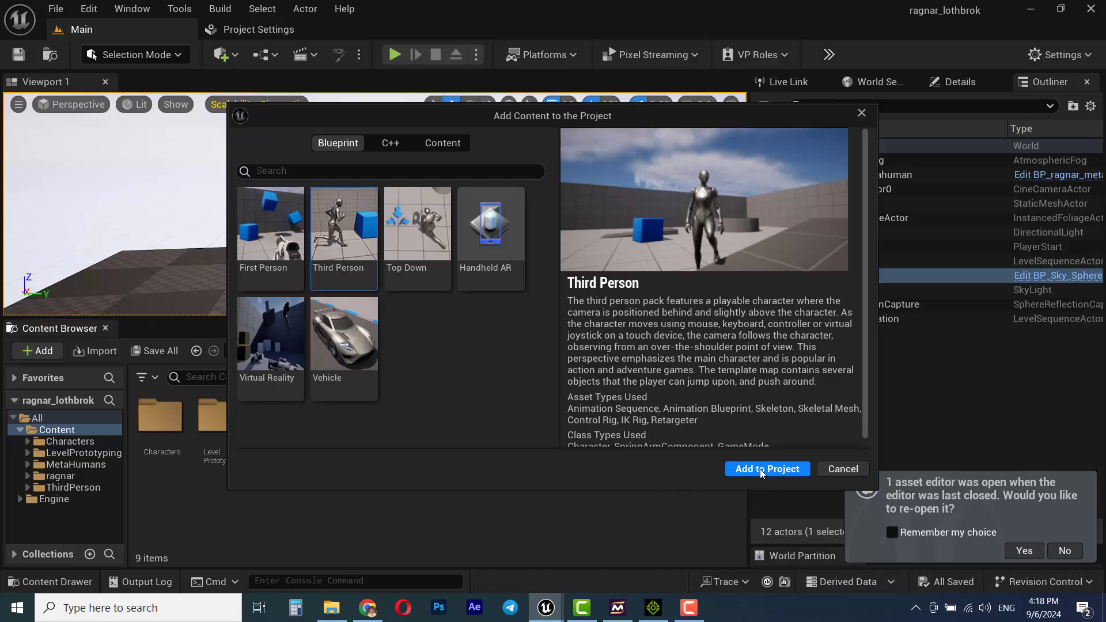
pyautogui.click(735, 474)
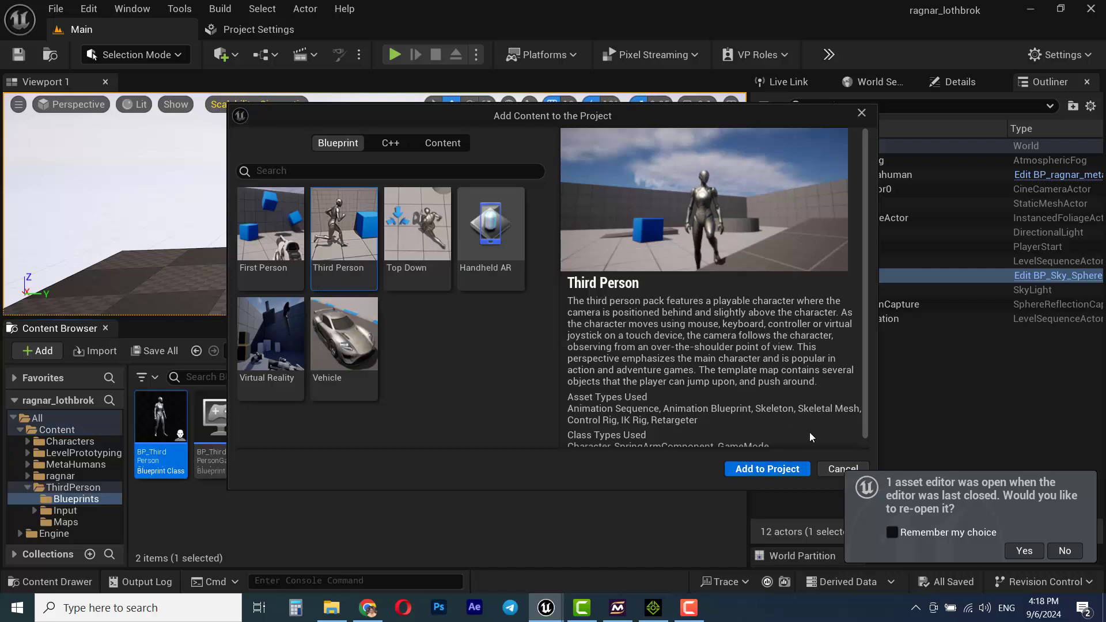
pyautogui.moveTo(796, 119); pyautogui.dragTo(755, 116)
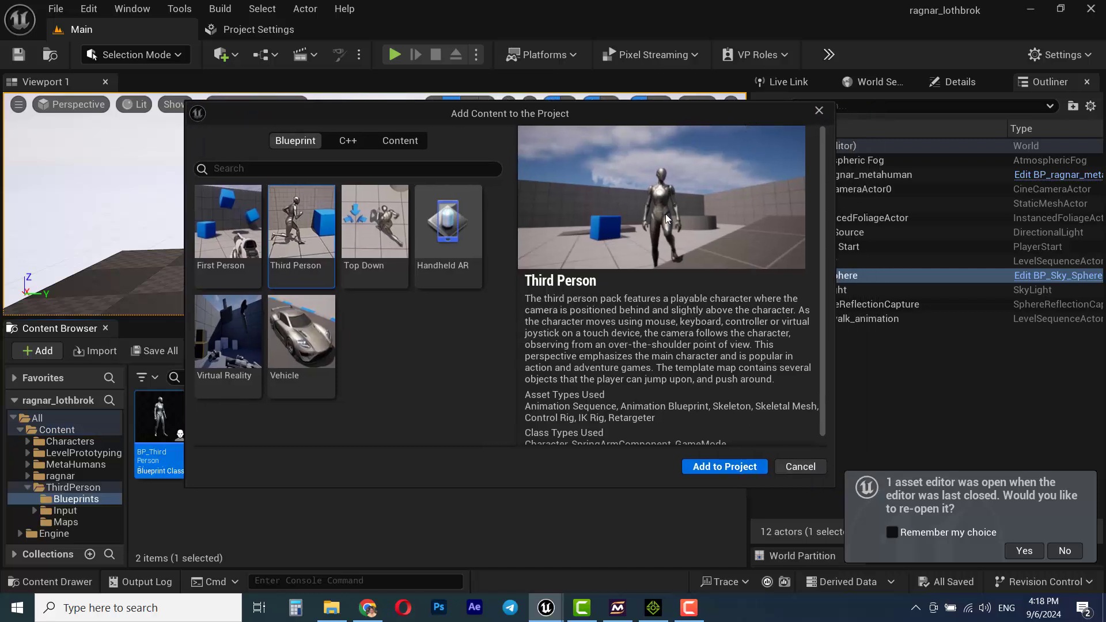
pyautogui.click(820, 111)
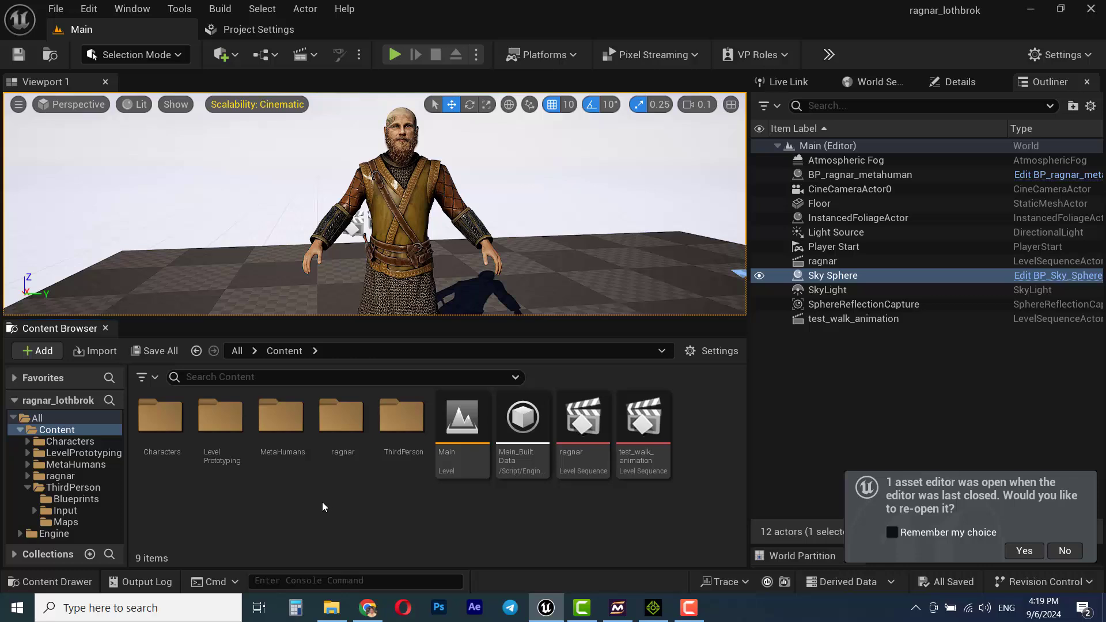
# Create a new folder named animations in the project's Content folder and open it.
pyautogui.rightClick(292, 495)
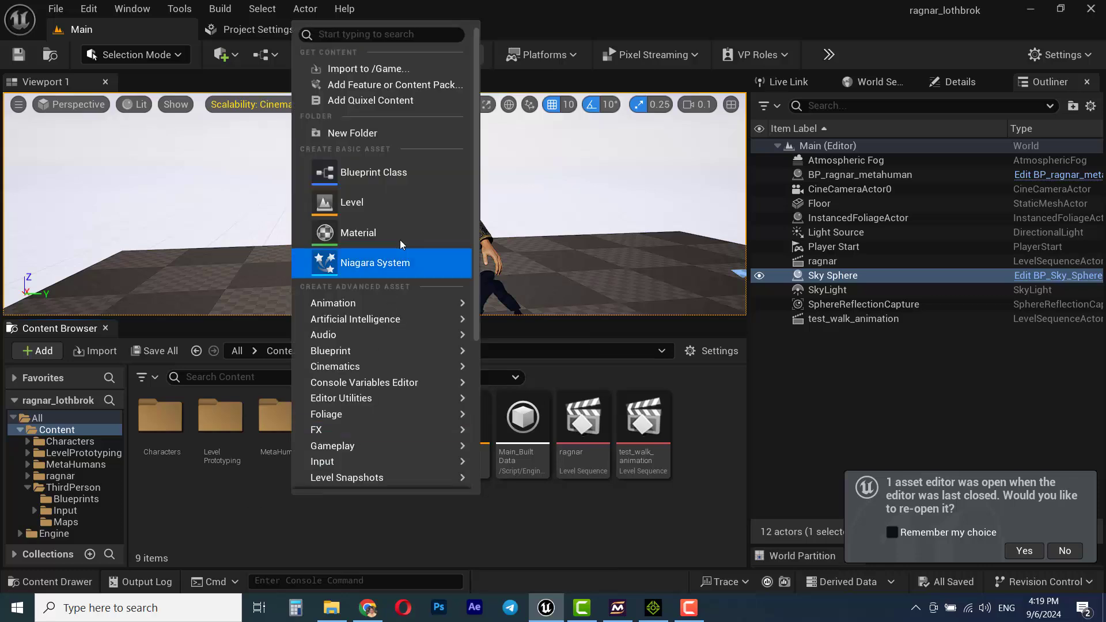
pyautogui.click(423, 133)
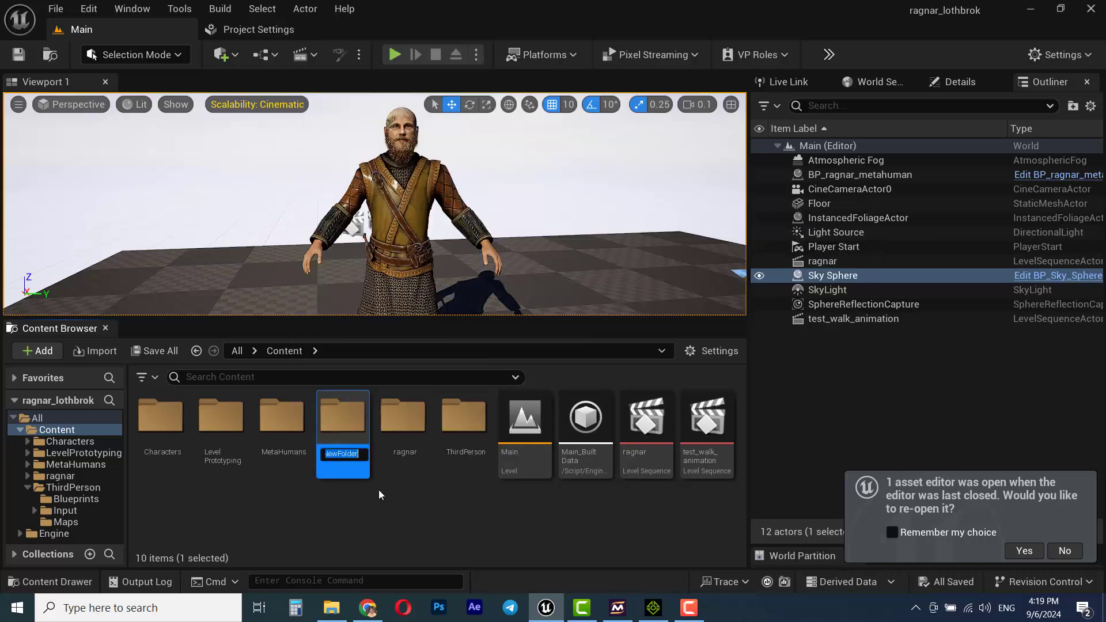
pyautogui.write('Animations')
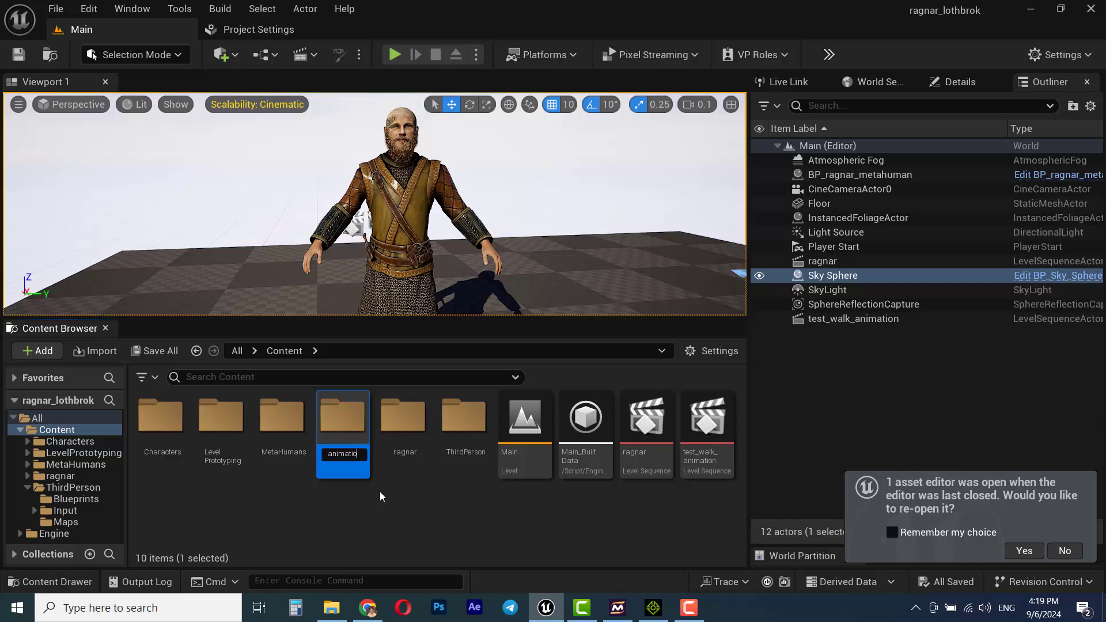
pyautogui.press('Return')
pyautogui.press('Return')
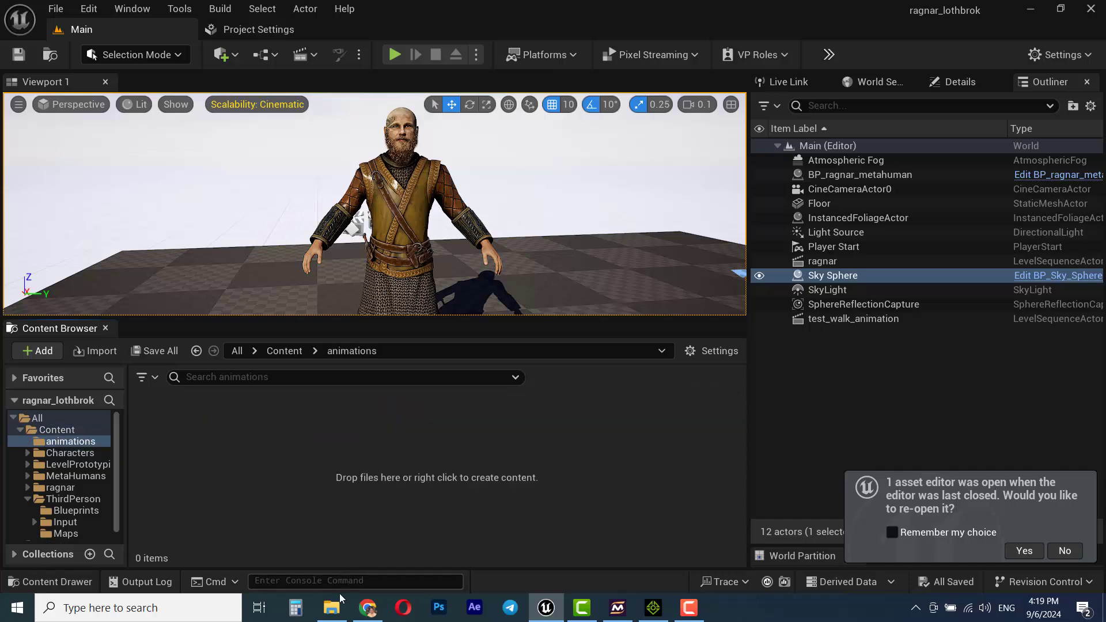
# Bring kevin_think.fbx from the kevin folder in Downloads into Unreal's animations folder for import.
pyautogui.moveTo(340, 611)
pyautogui.click(348, 556)
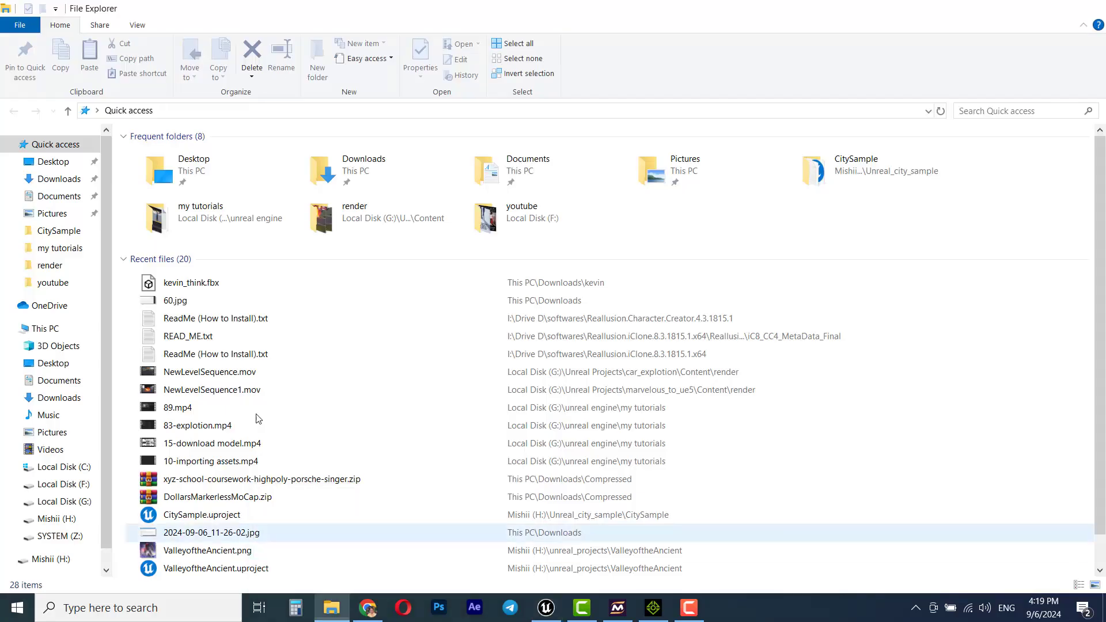
pyautogui.click(58, 179)
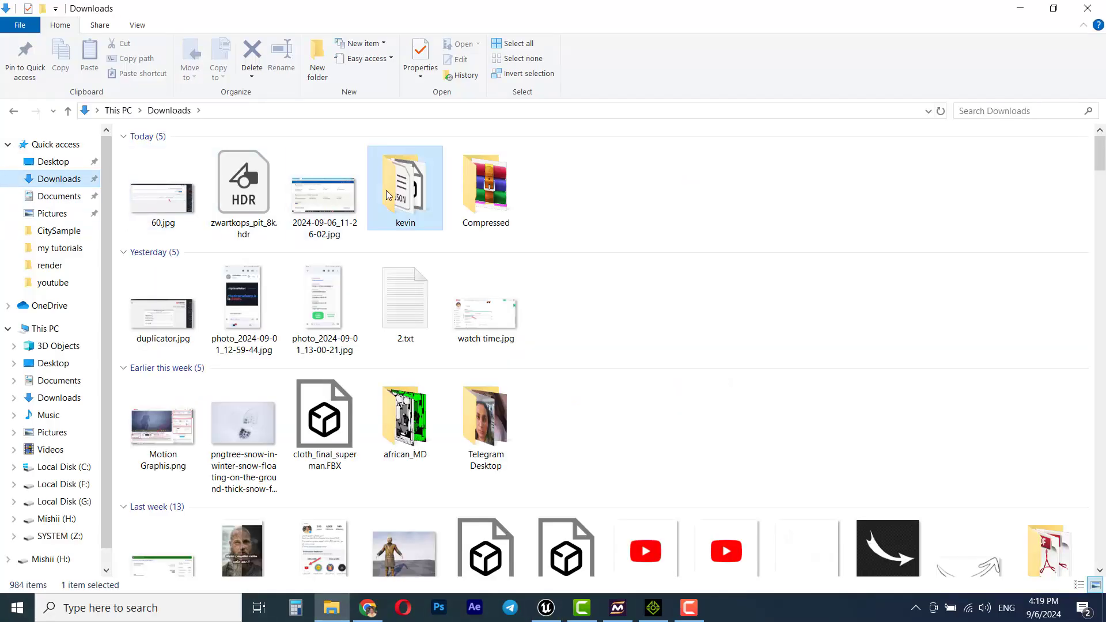
pyautogui.doubleClick(405, 186)
pyautogui.moveTo(165, 185); pyautogui.dragTo(324, 438)
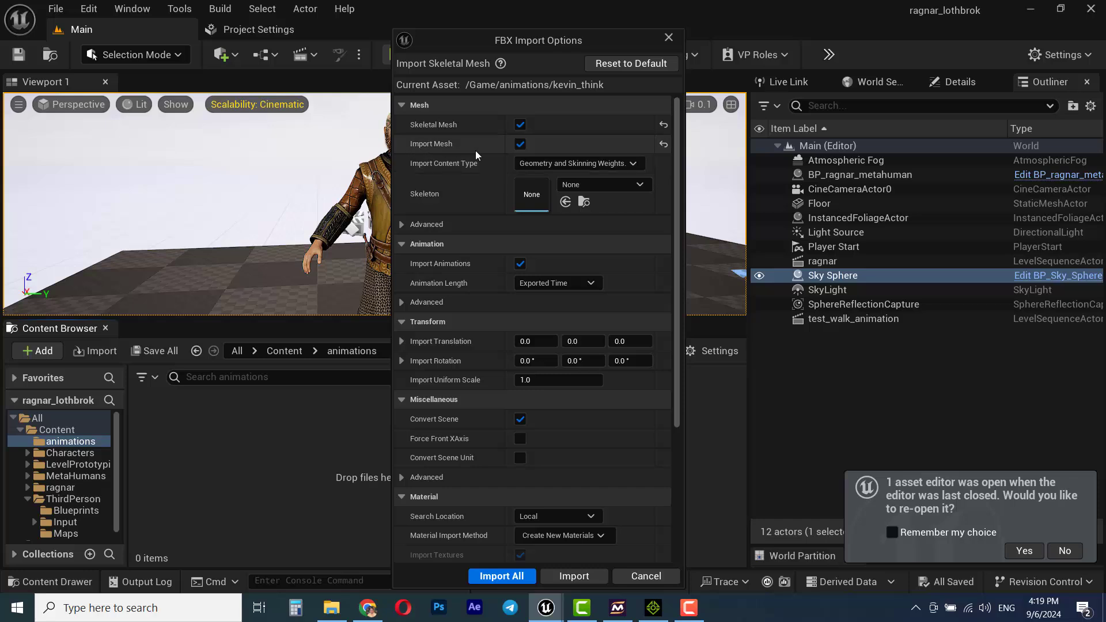
# Import the FBX animation without its mesh, using SK_Mannequin as the skeleton.
pyautogui.click(521, 144)
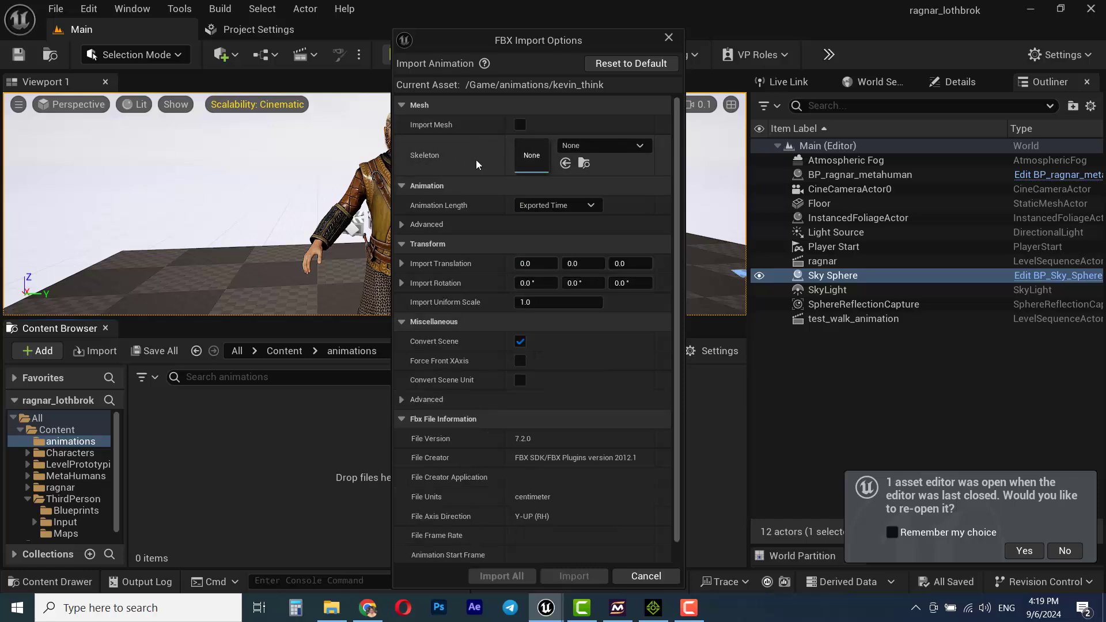
pyautogui.click(617, 147)
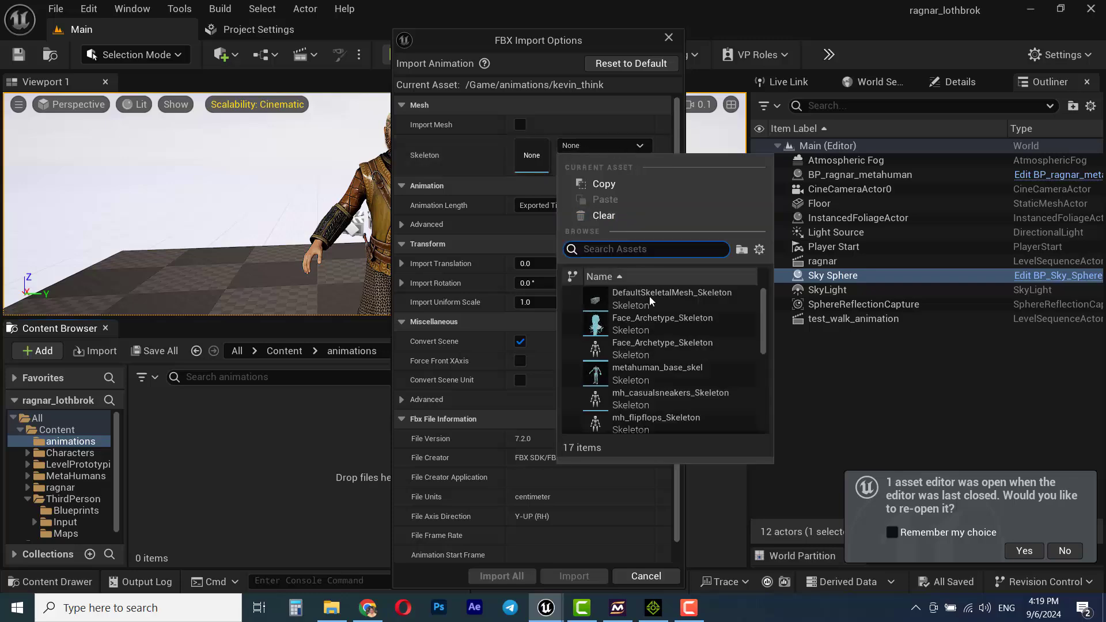
pyautogui.scroll(-5, 668, 385)
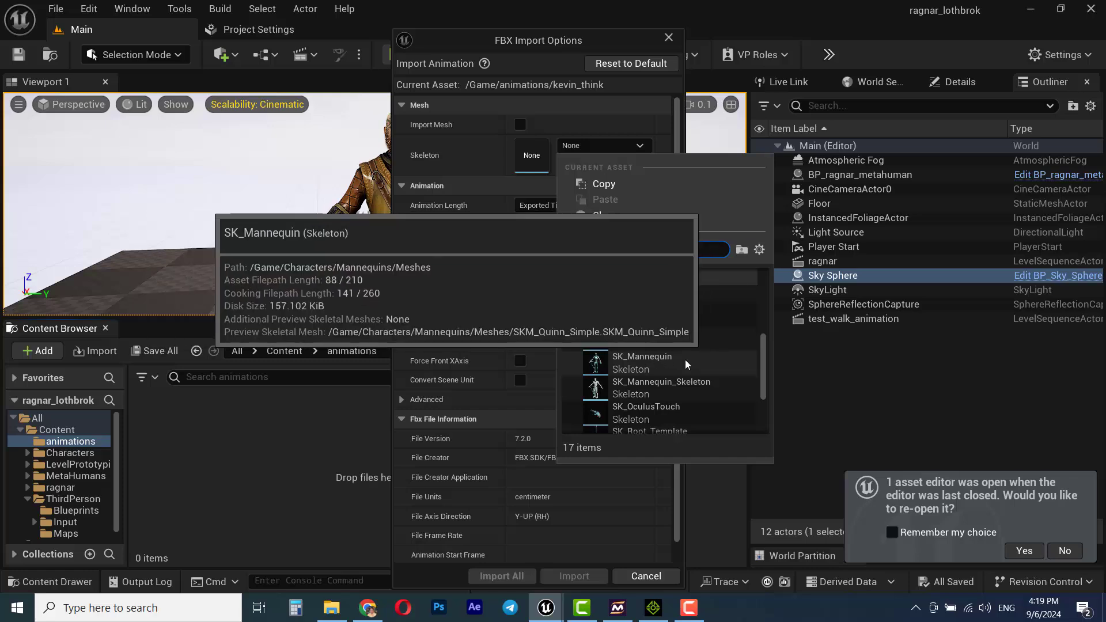
pyautogui.click(662, 363)
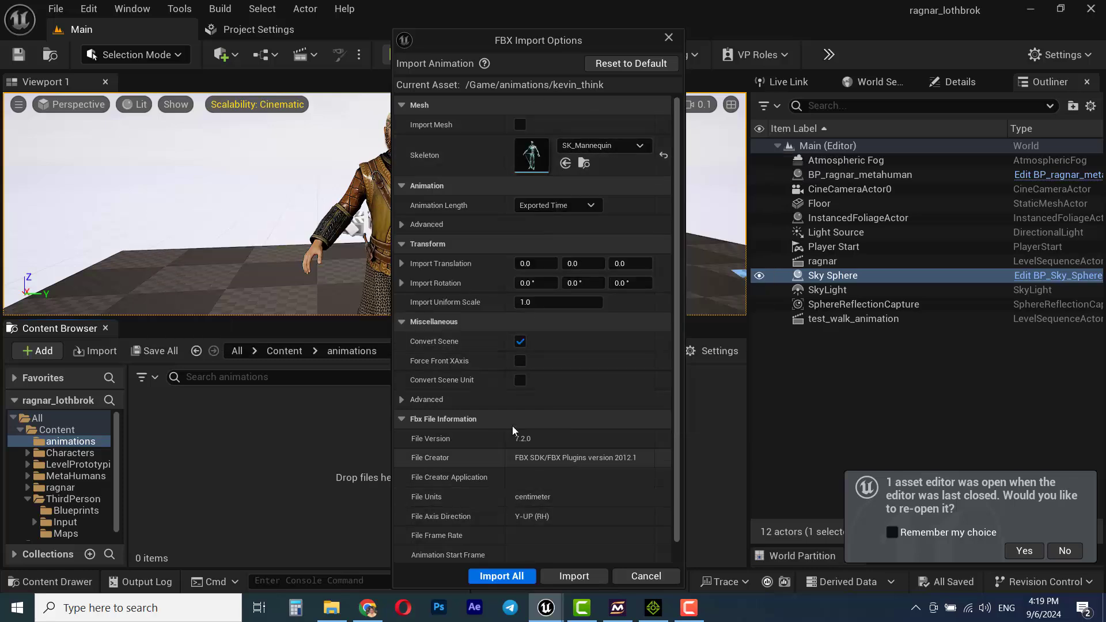
pyautogui.click(501, 576)
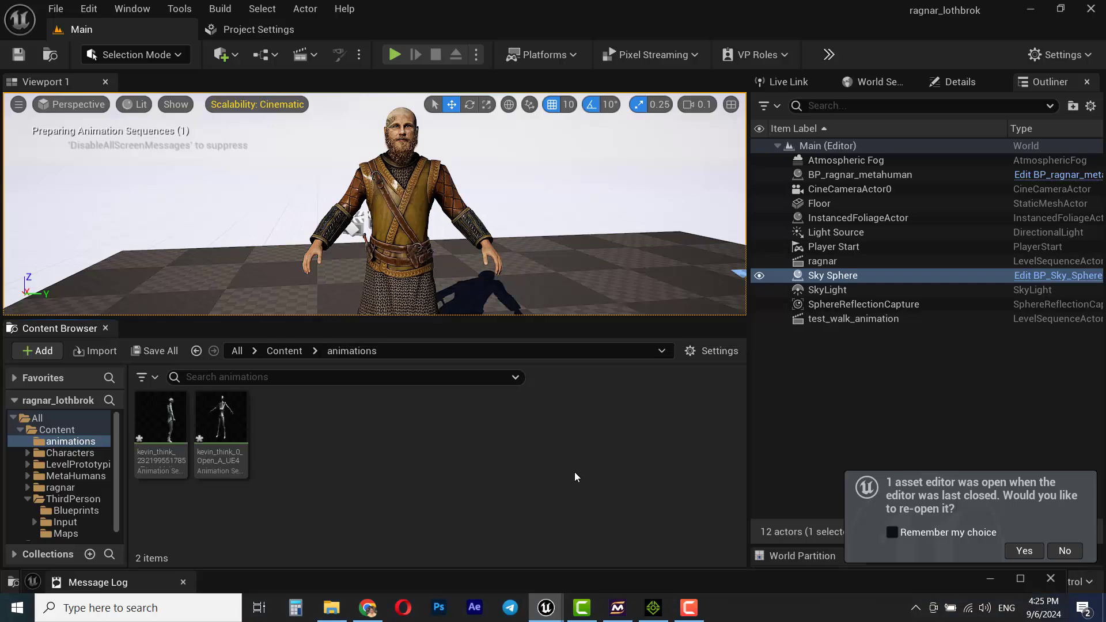
# Preview the kevin_think_0_Open_A_UE4 sequence and force delete it from the animations folder.
pyautogui.click(221, 416)
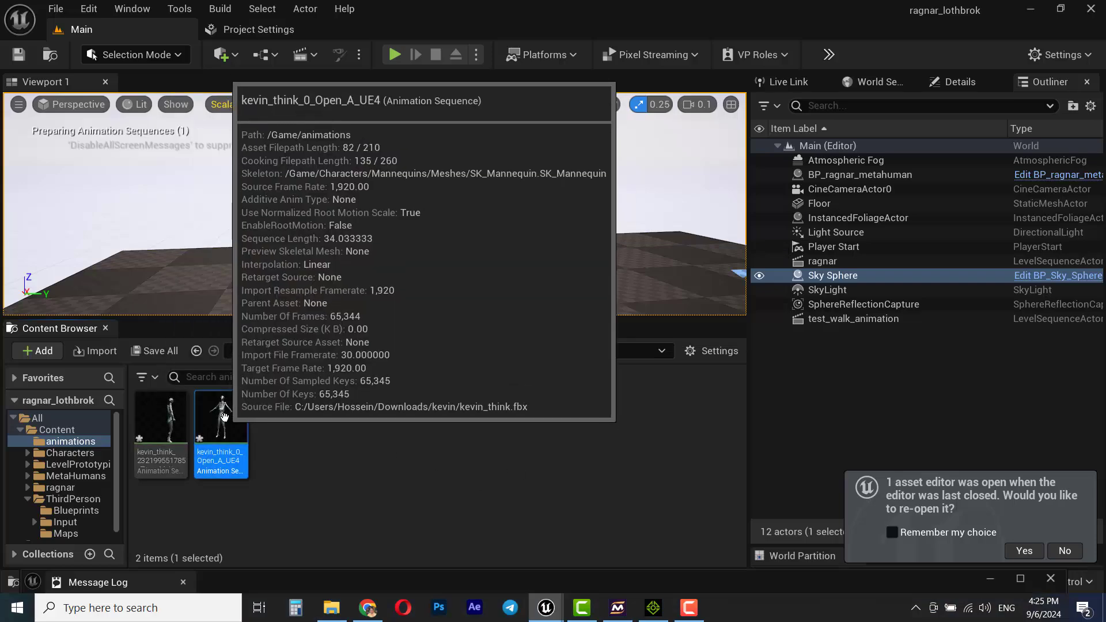
pyautogui.doubleClick(221, 416)
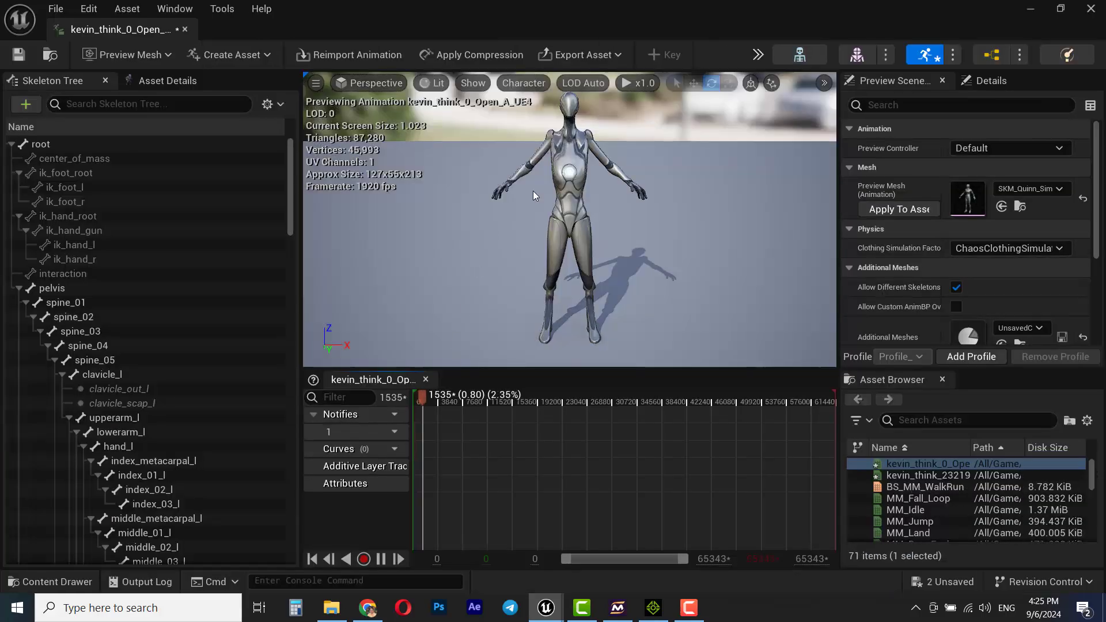
pyautogui.click(185, 28)
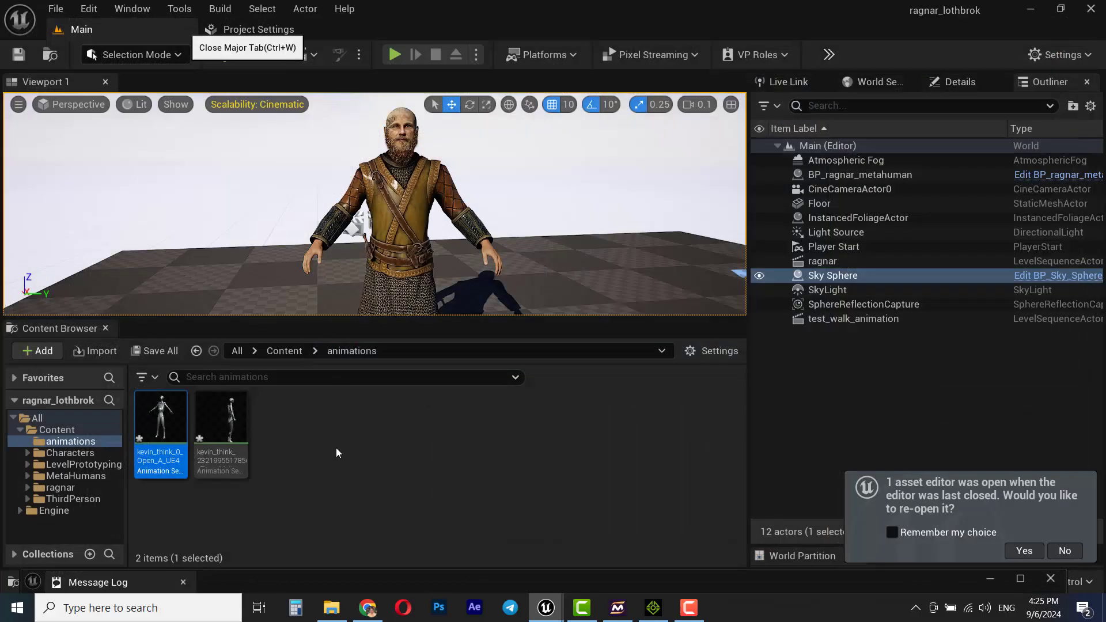
pyautogui.click(168, 410)
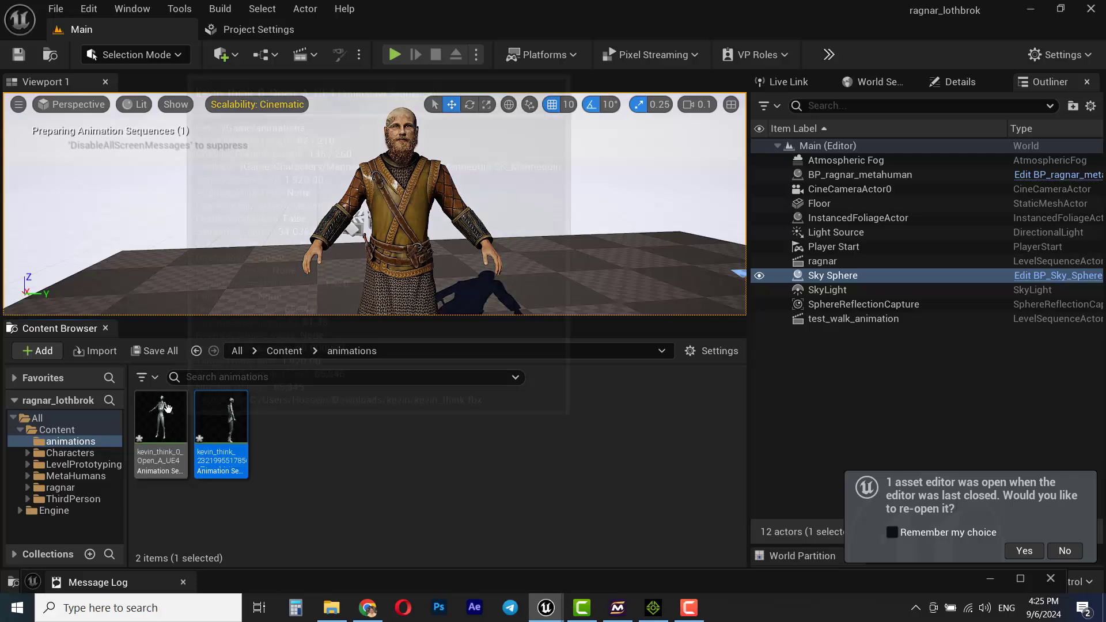
pyautogui.press('Delete')
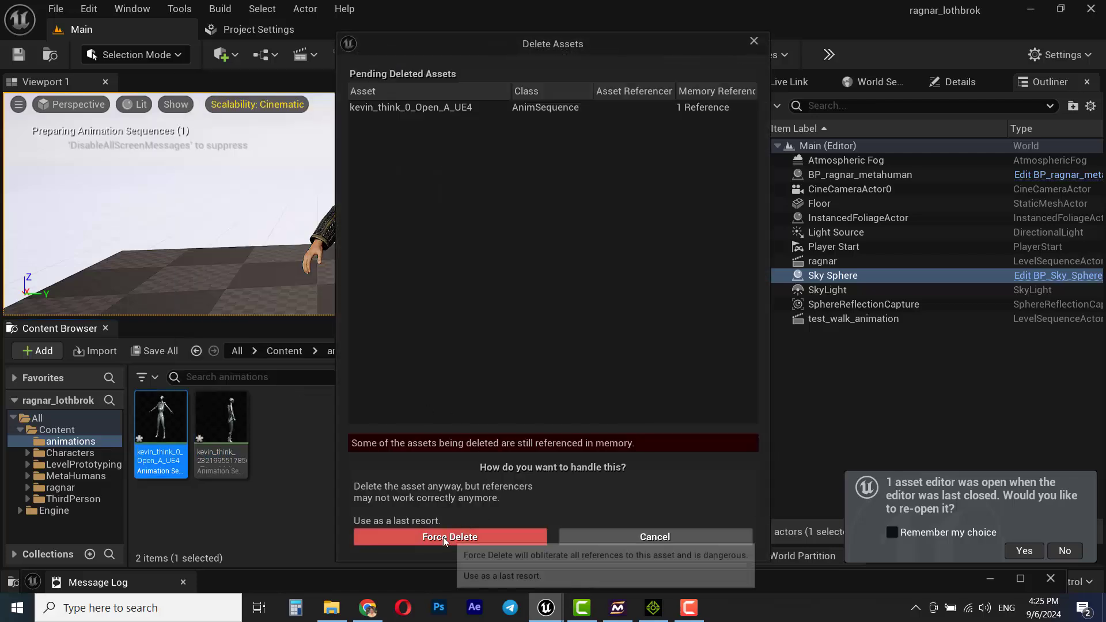
pyautogui.click(443, 537)
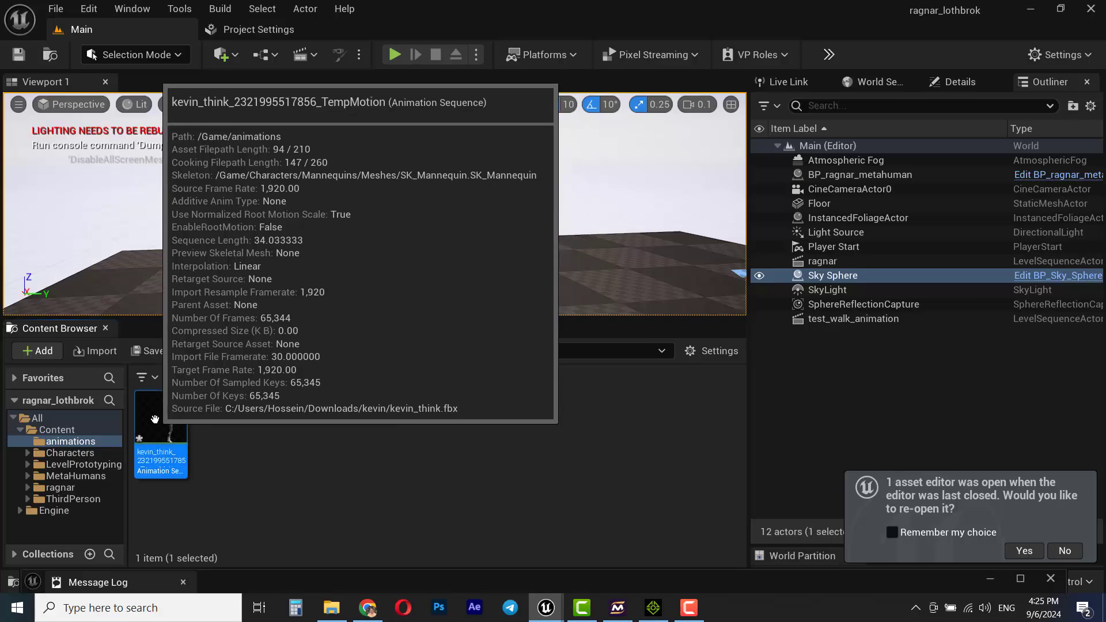
# Open the remaining kevin_think TempMotion sequence and scrub through it to check the mannequin's motion.
pyautogui.doubleClick(154, 419)
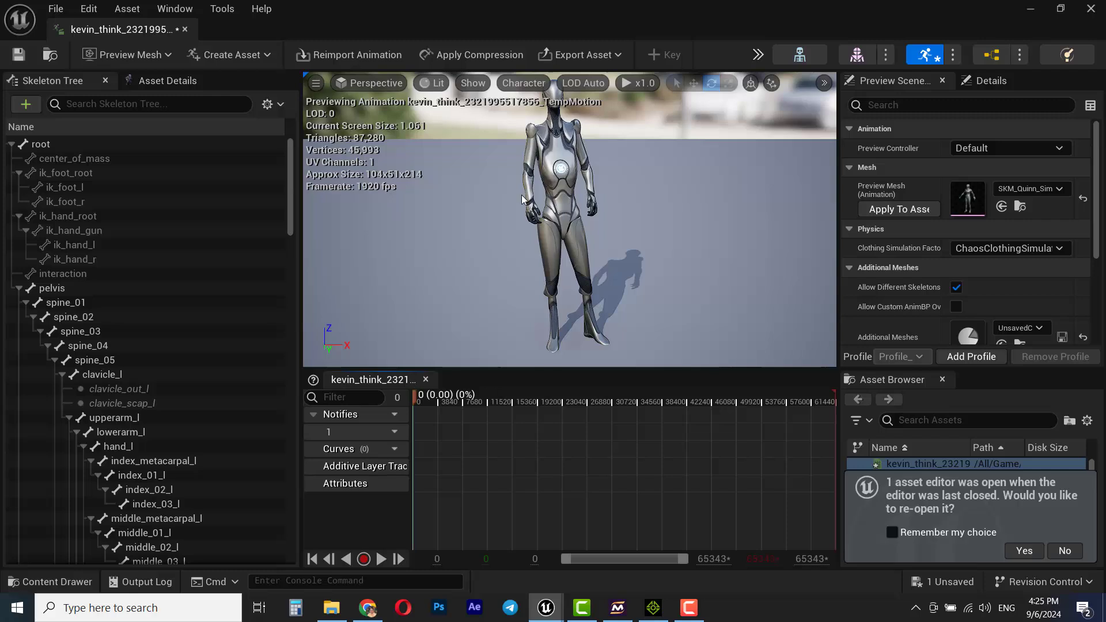
pyautogui.moveTo(577, 216)
pyautogui.mouseDown(button='right')
pyautogui.moveTo(593, 208)
pyautogui.moveTo(582, 203)
pyautogui.mouseUp(button='right')
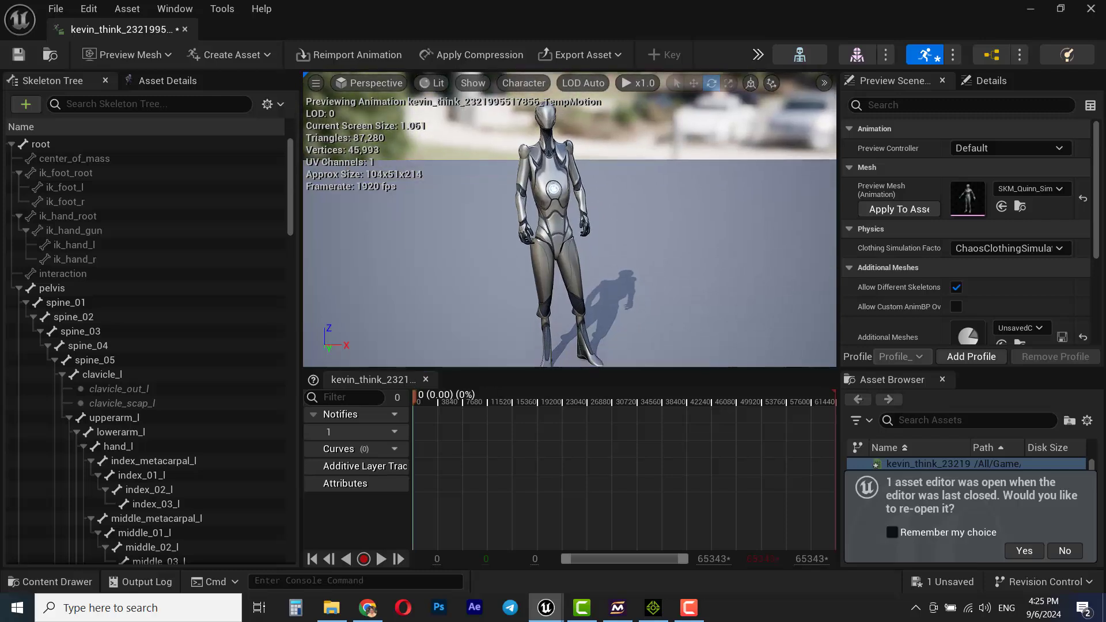
pyautogui.moveTo(421, 402)
pyautogui.mouseDown()
pyautogui.moveTo(494, 402)
pyautogui.moveTo(402, 399)
pyautogui.mouseUp()
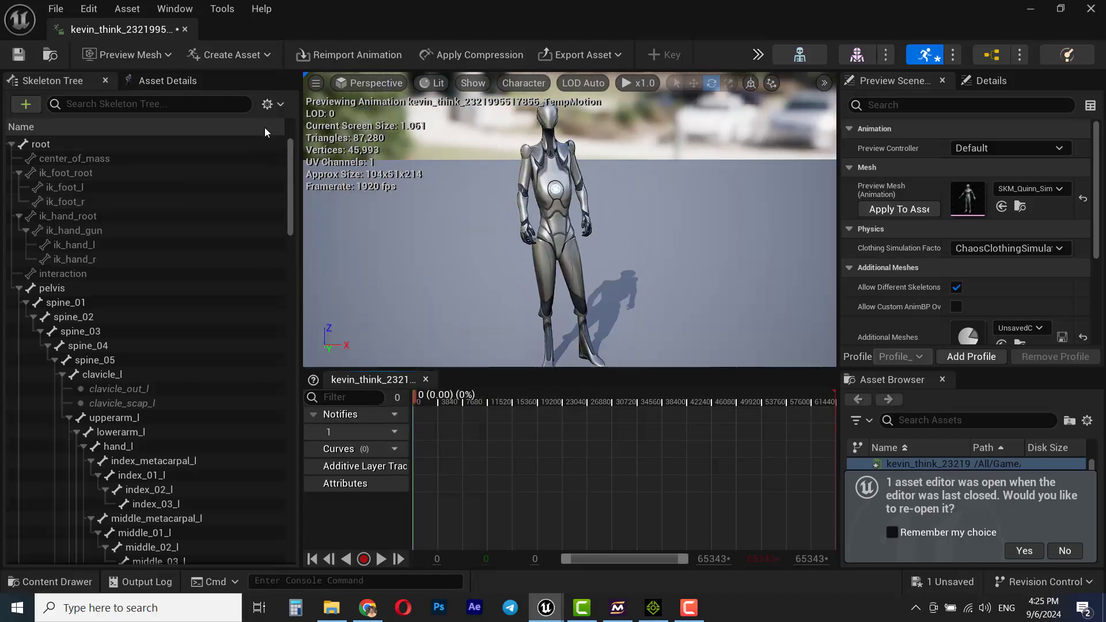
# Show the skeleton tree's retargeting options, recursively set translation retargeting to Skeleton from the root bone, and scrub the animation to check it.
pyautogui.click(281, 105)
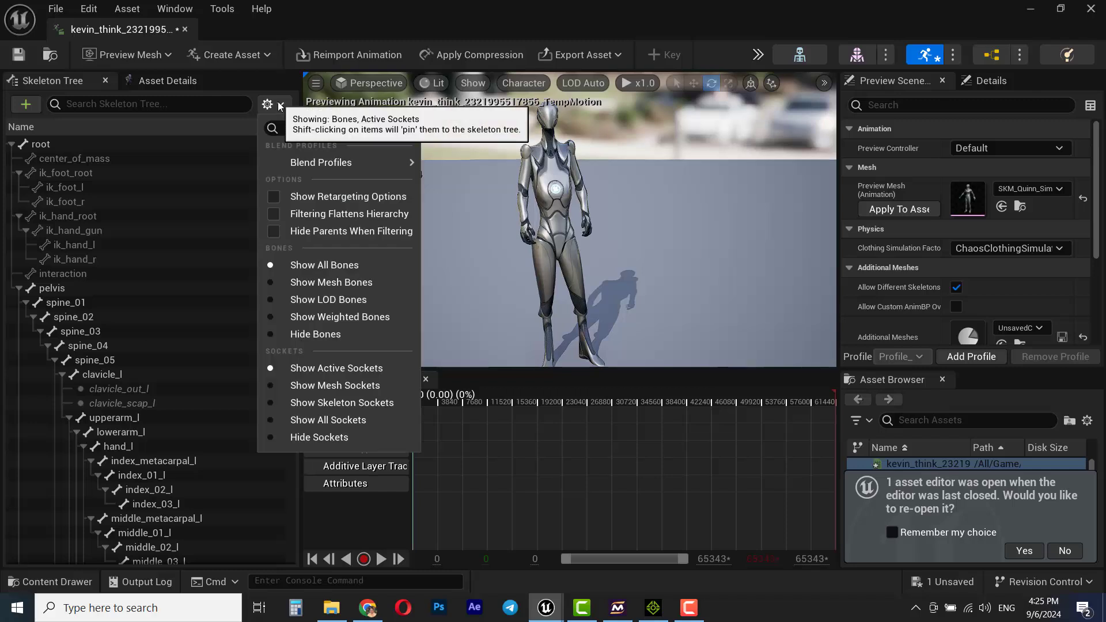
pyautogui.click(306, 198)
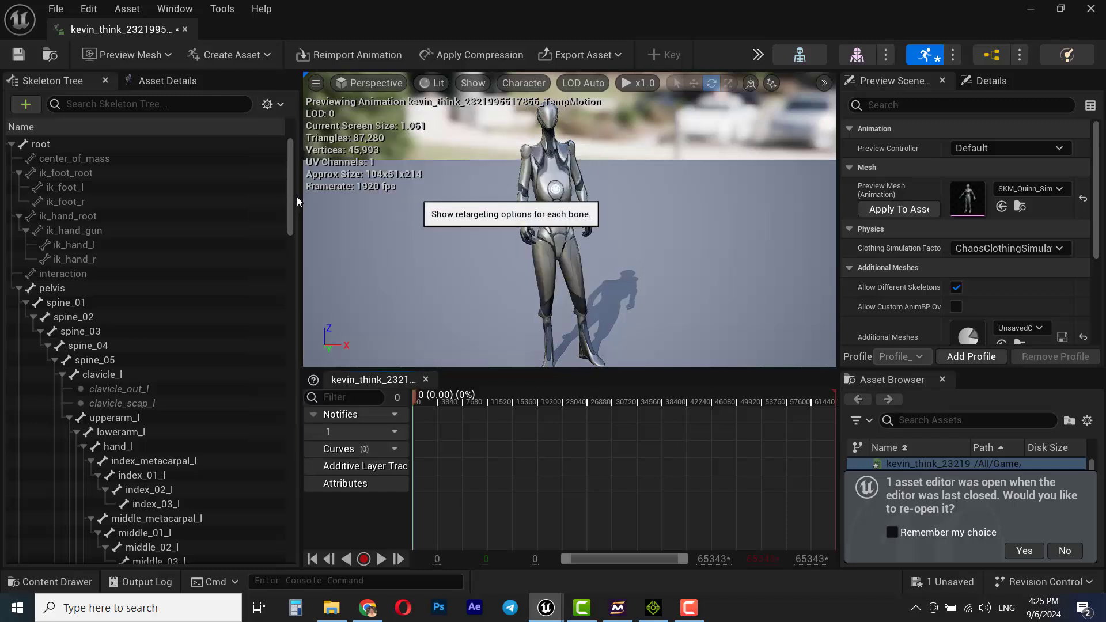
pyautogui.rightClick(48, 146)
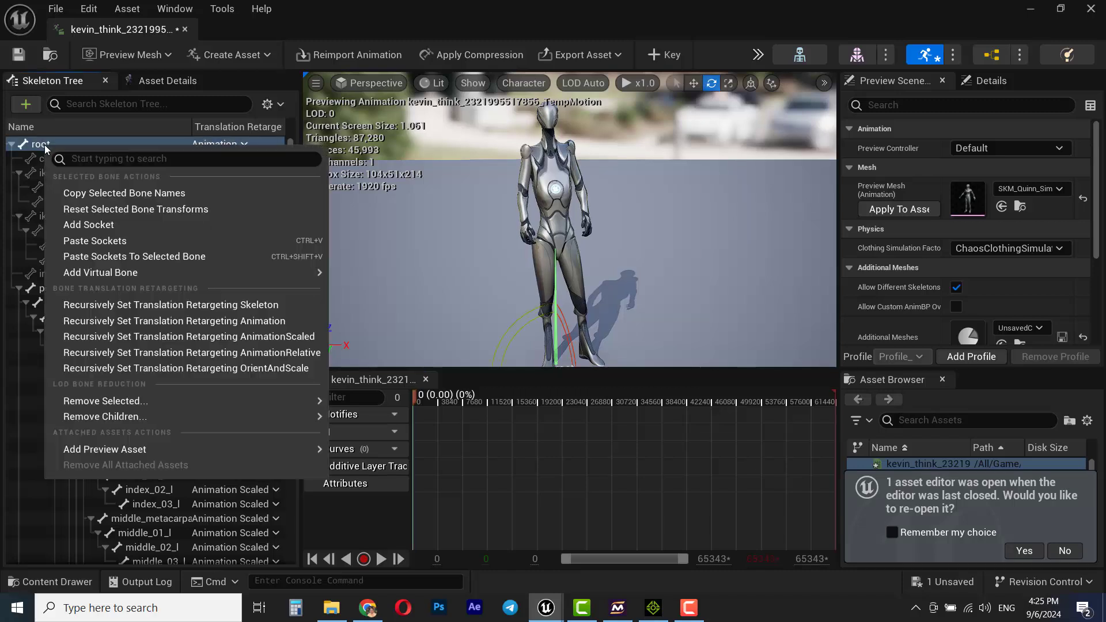
pyautogui.click(134, 305)
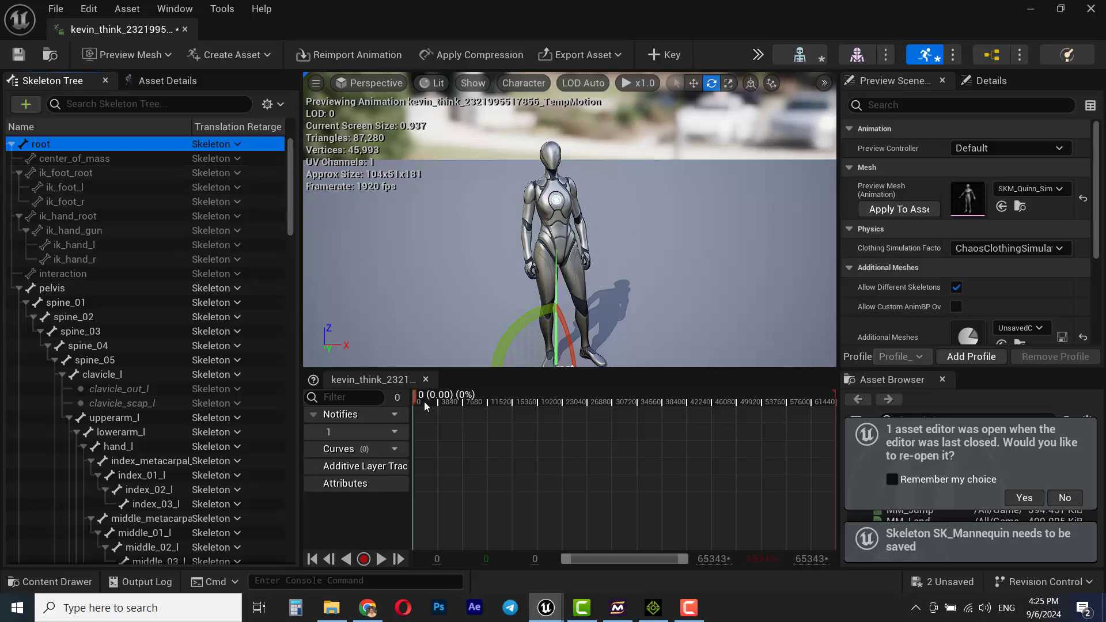
pyautogui.moveTo(426, 401); pyautogui.dragTo(402, 393)
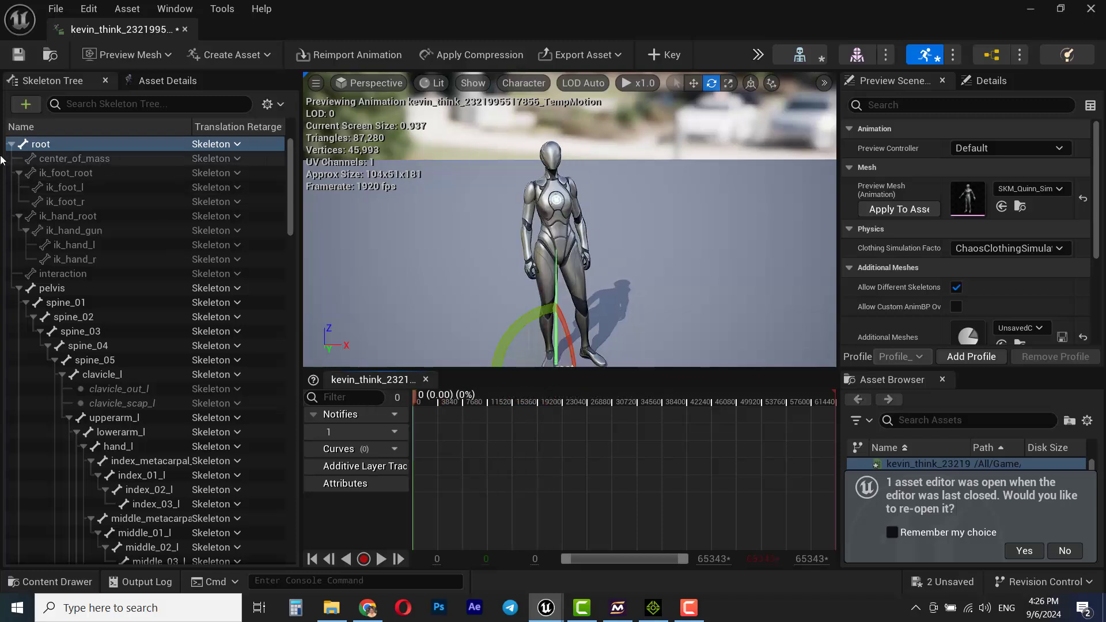
# Set translation retargeting of the root and pelvis bones to Animation Relative, and scrub the animation to check it before closing the sequence.
pyautogui.click(207, 145)
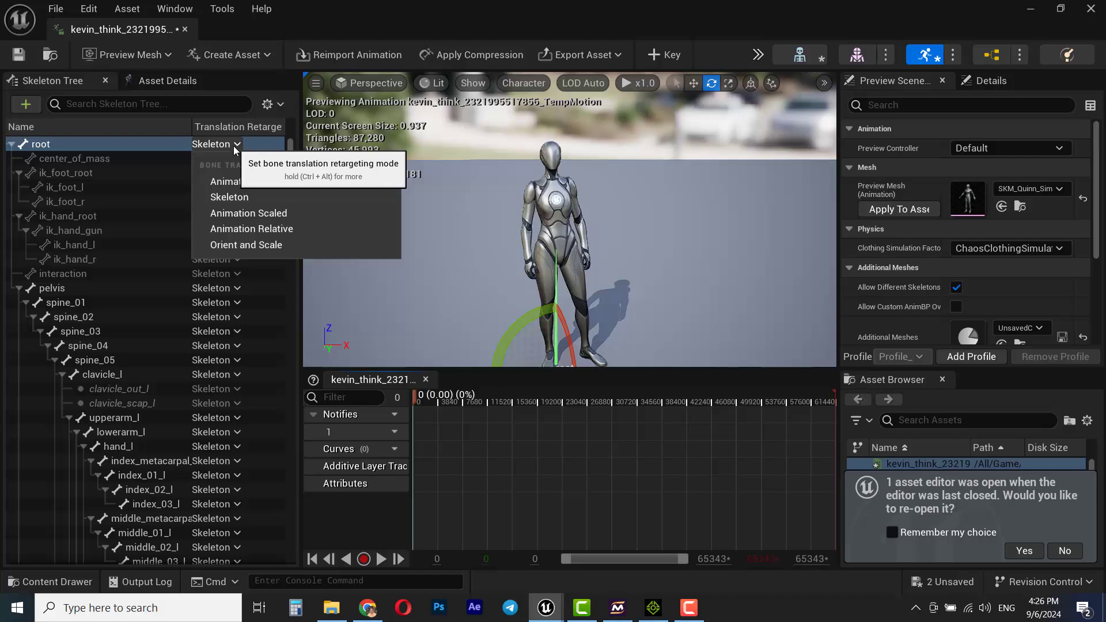
pyautogui.click(241, 230)
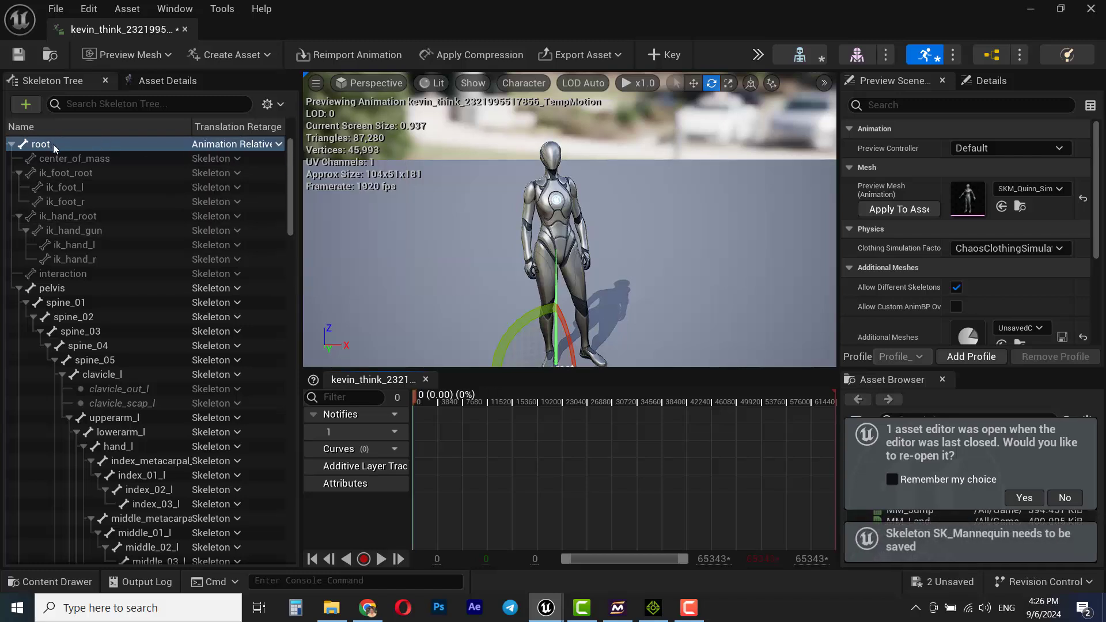
pyautogui.click(209, 289)
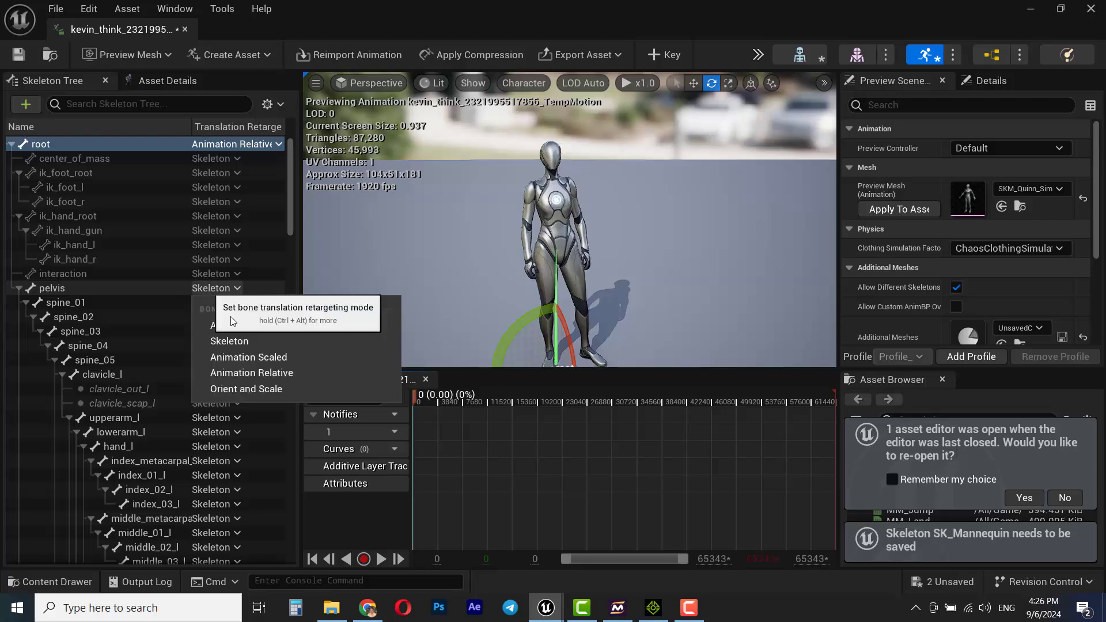
pyautogui.click(246, 373)
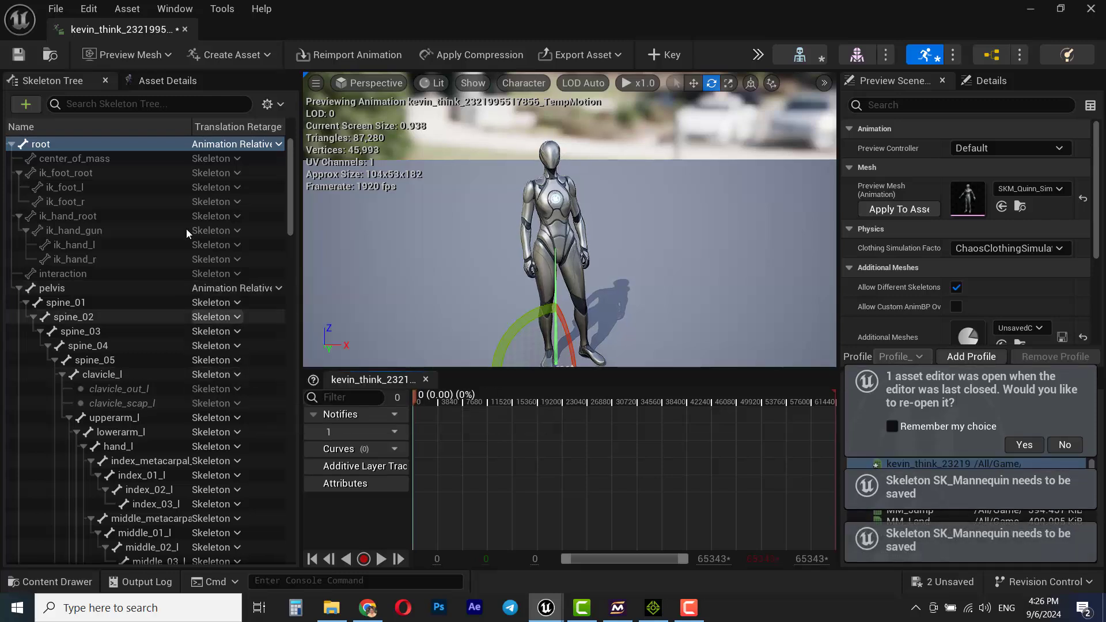
pyautogui.scroll(-2, 248, 462)
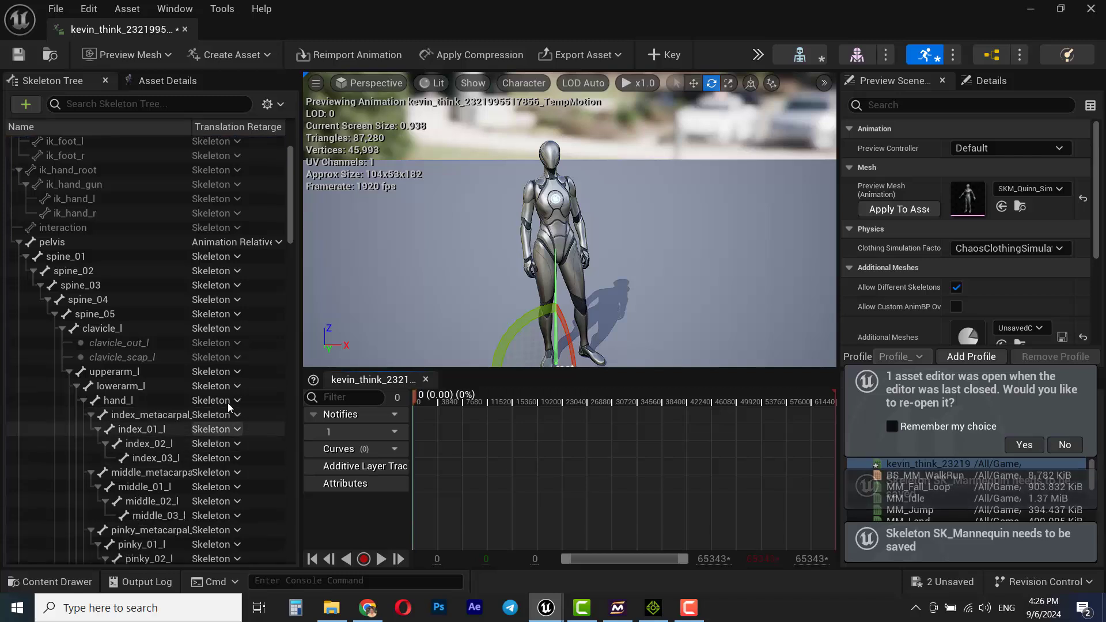
pyautogui.scroll(2, 236, 464)
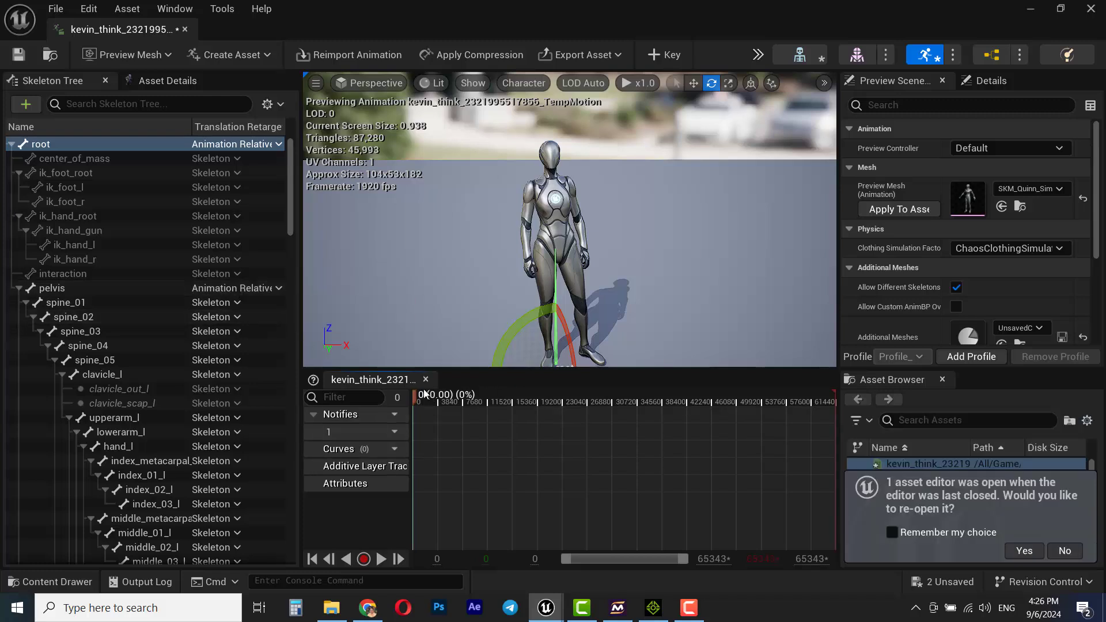
pyautogui.moveTo(439, 403); pyautogui.dragTo(402, 383)
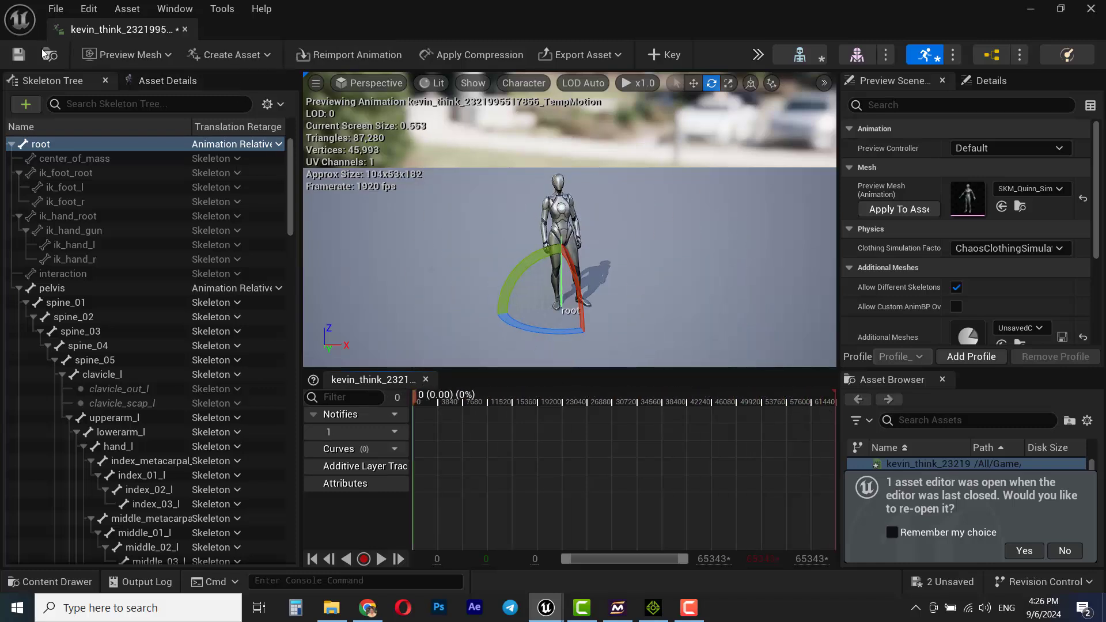
pyautogui.click(185, 29)
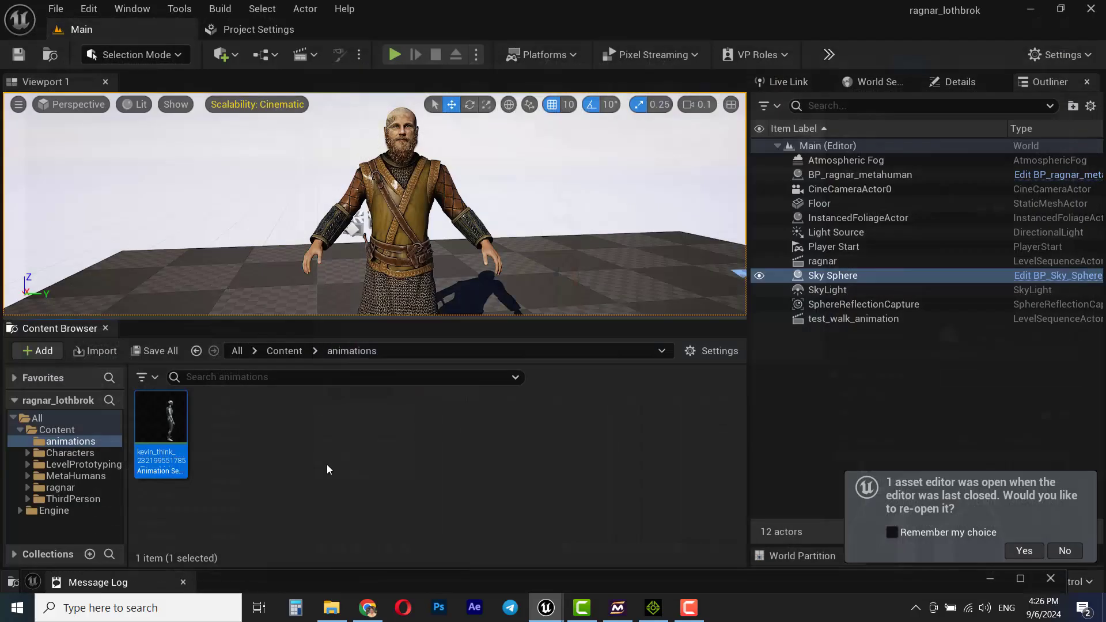
# Start retargeting the kevin_think TempMotion sequence from the animations folder and maximize the Retarget Animations window.
pyautogui.click(278, 438)
pyautogui.moveTo(158, 415)
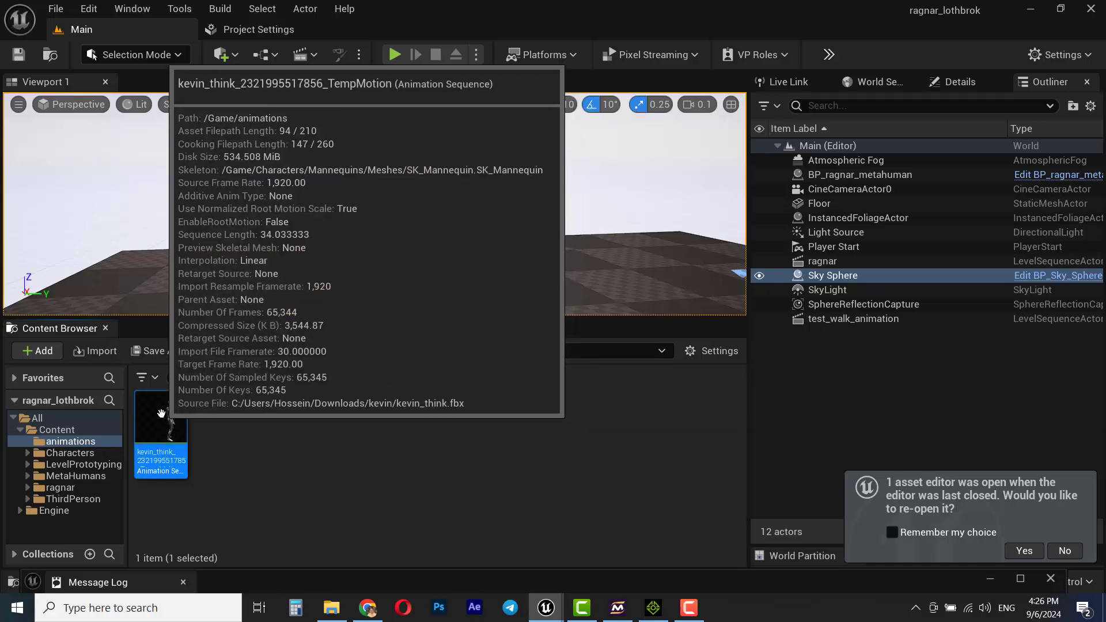
pyautogui.rightClick(162, 413)
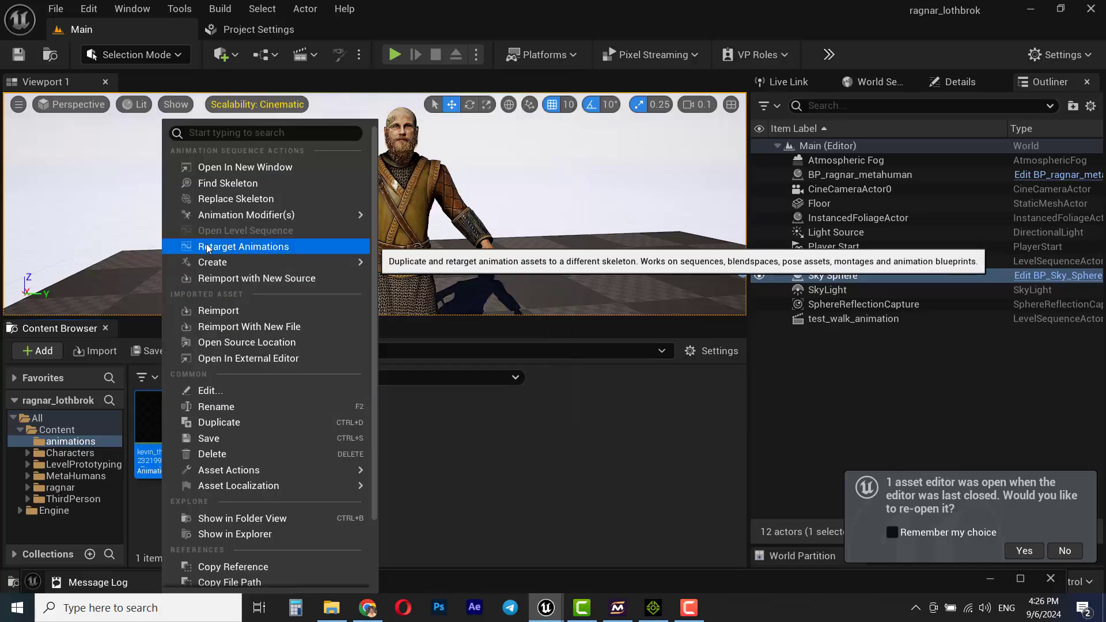
pyautogui.click(241, 247)
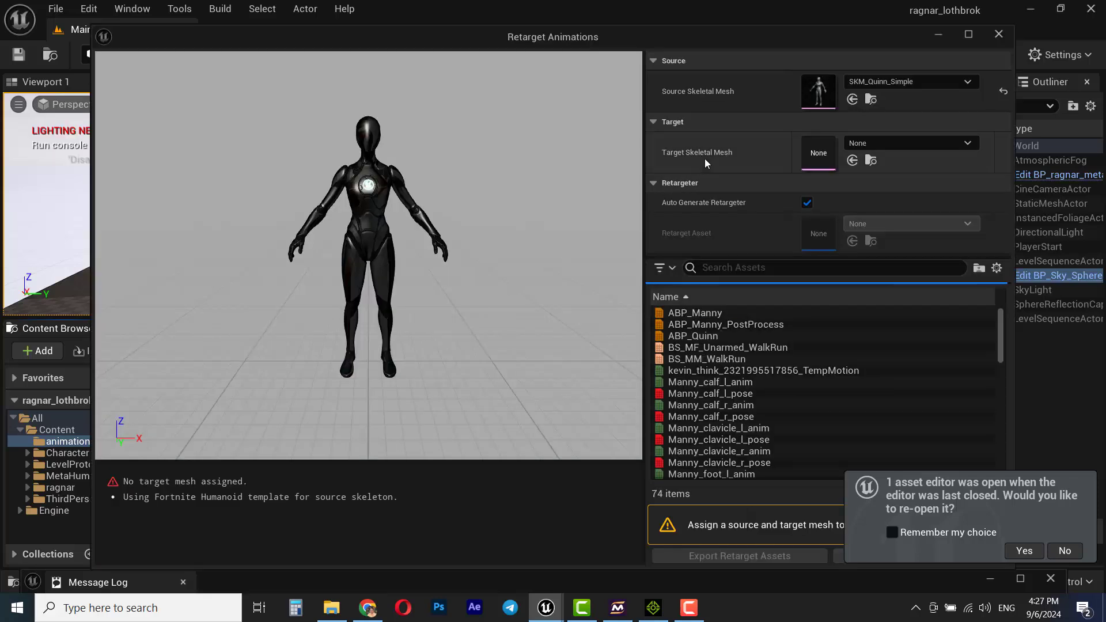
pyautogui.click(616, 20)
pyautogui.moveTo(597, 43); pyautogui.dragTo(554, 139)
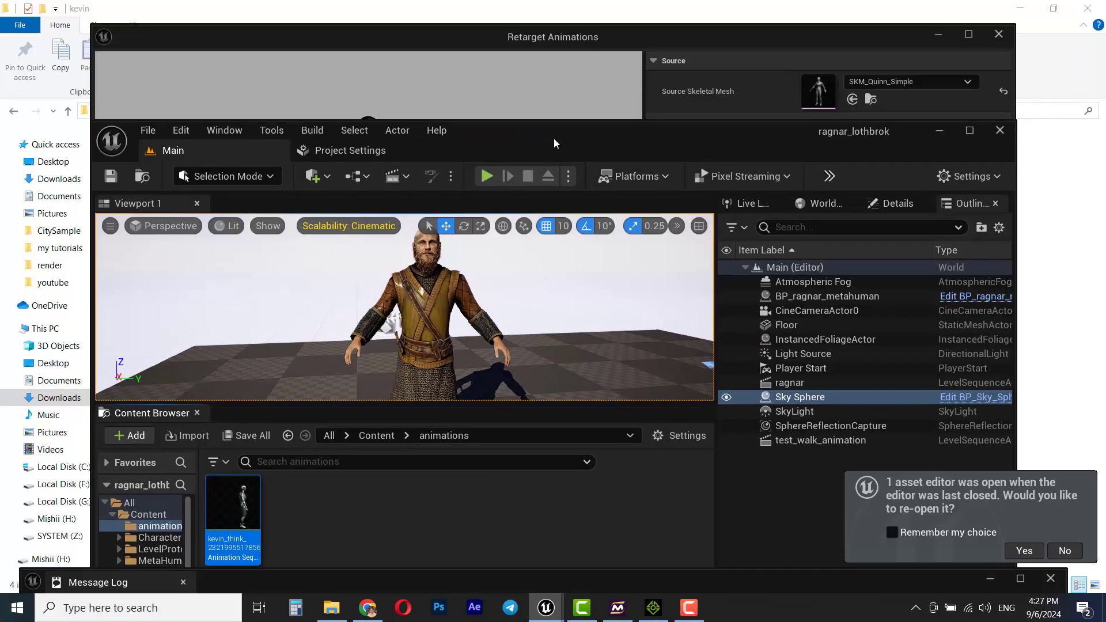
pyautogui.click(970, 35)
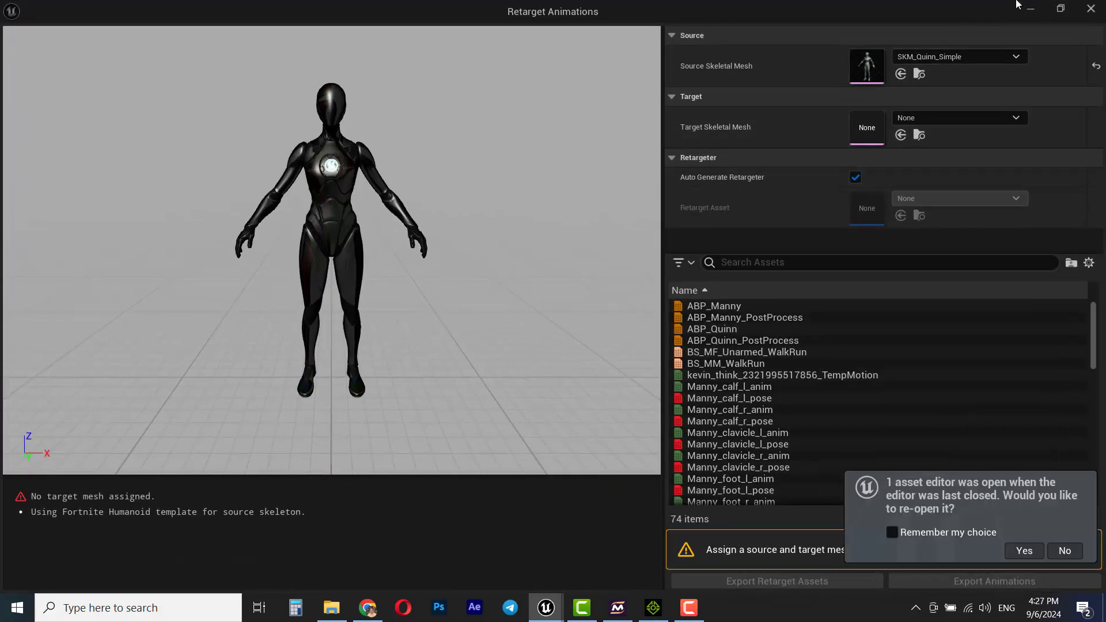
# Open the BP_ragnar_metahuman blueprint from the level character and look up the skeletal mesh assigned to its Body component.
pyautogui.click(1031, 9)
pyautogui.click(970, 131)
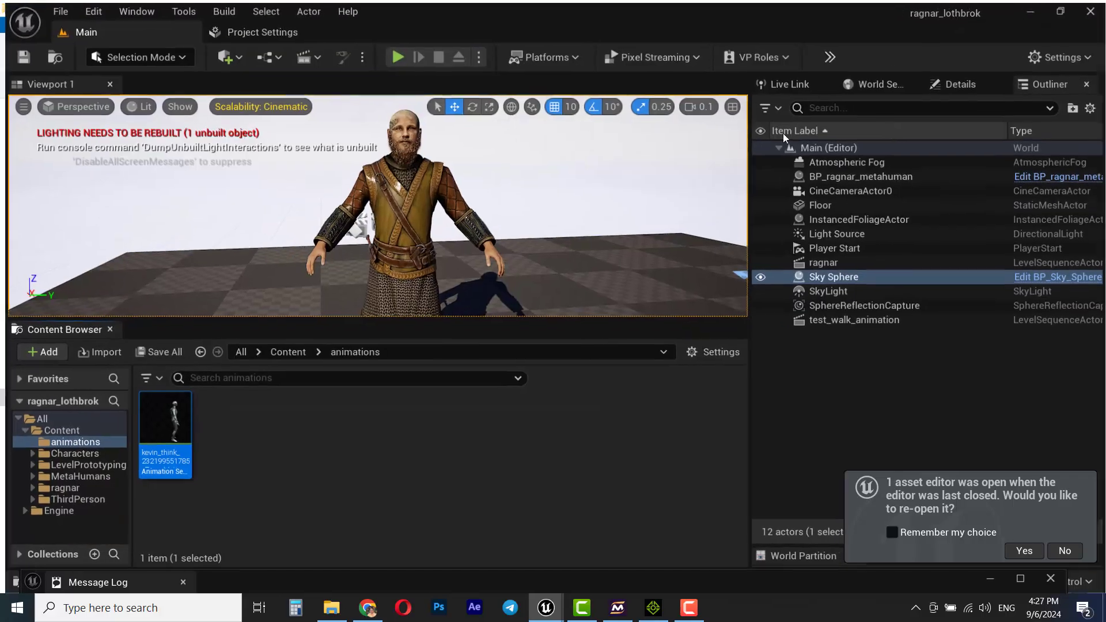
pyautogui.click(391, 224)
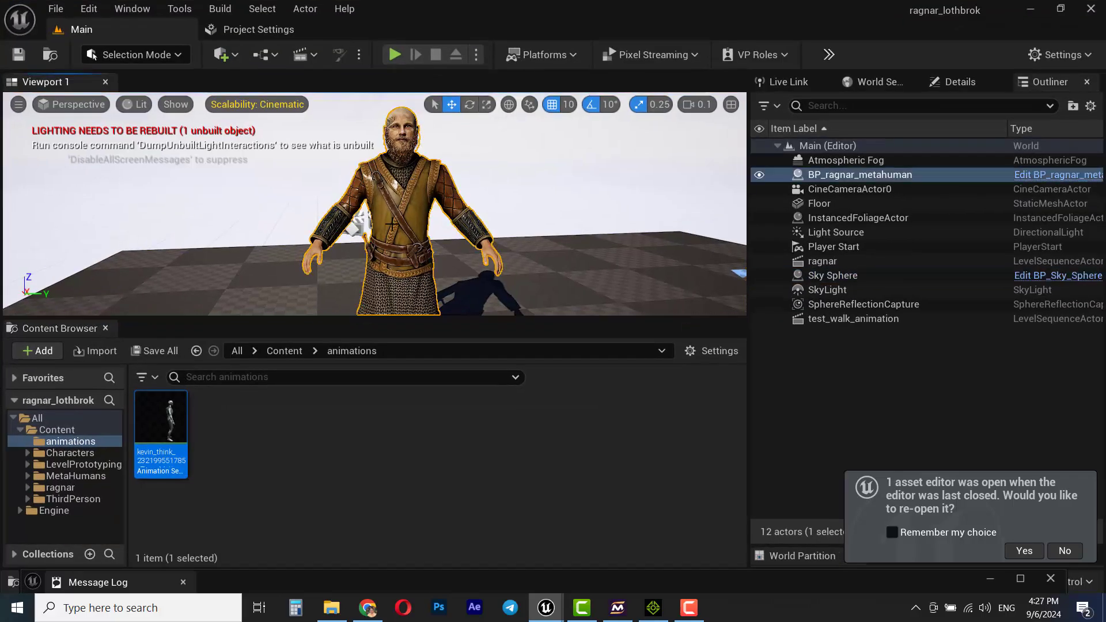
pyautogui.click(1061, 176)
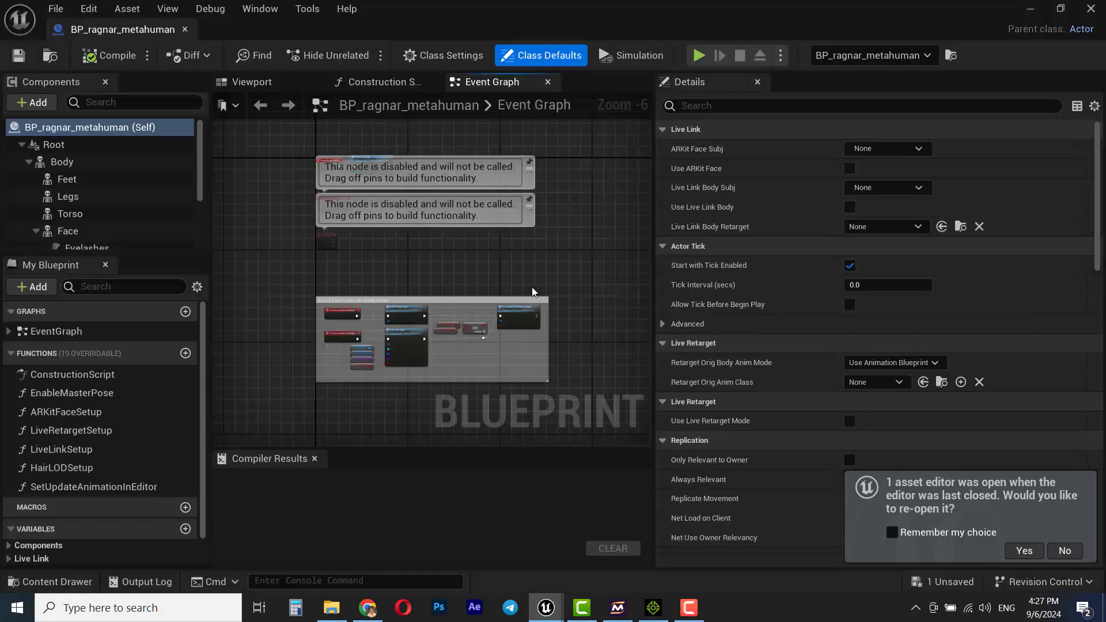
pyautogui.click(254, 87)
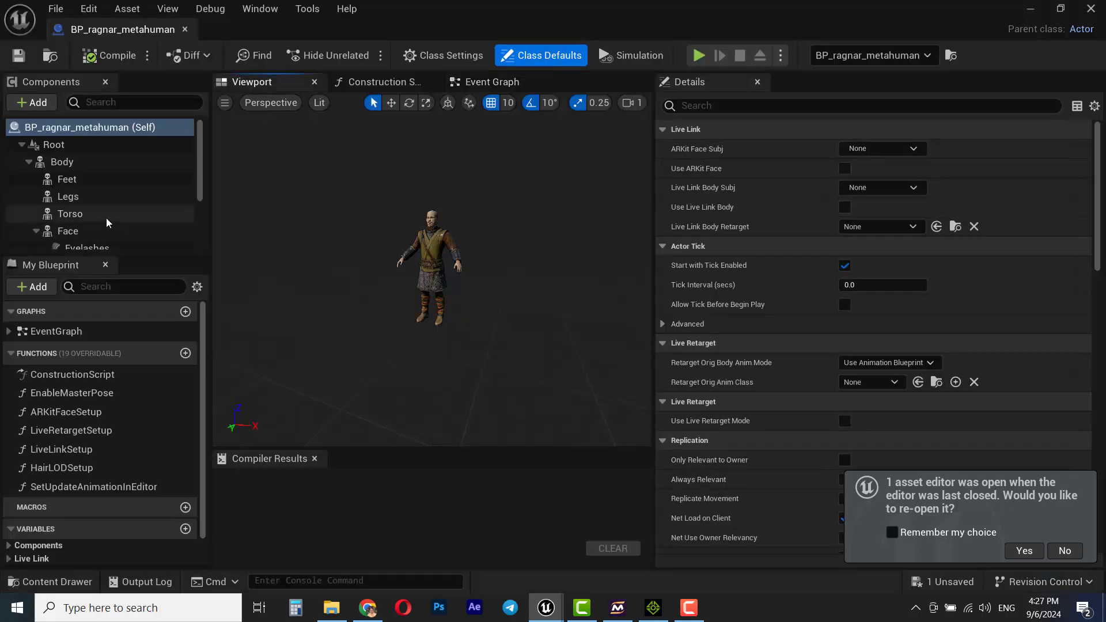
pyautogui.click(71, 166)
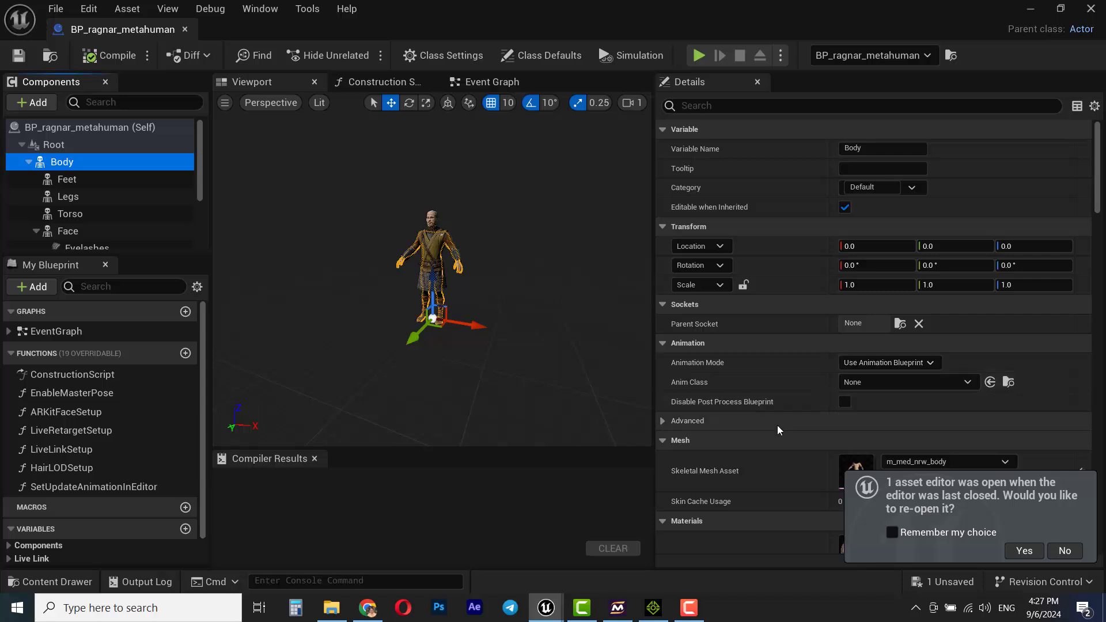
pyautogui.scroll(-2, 865, 403)
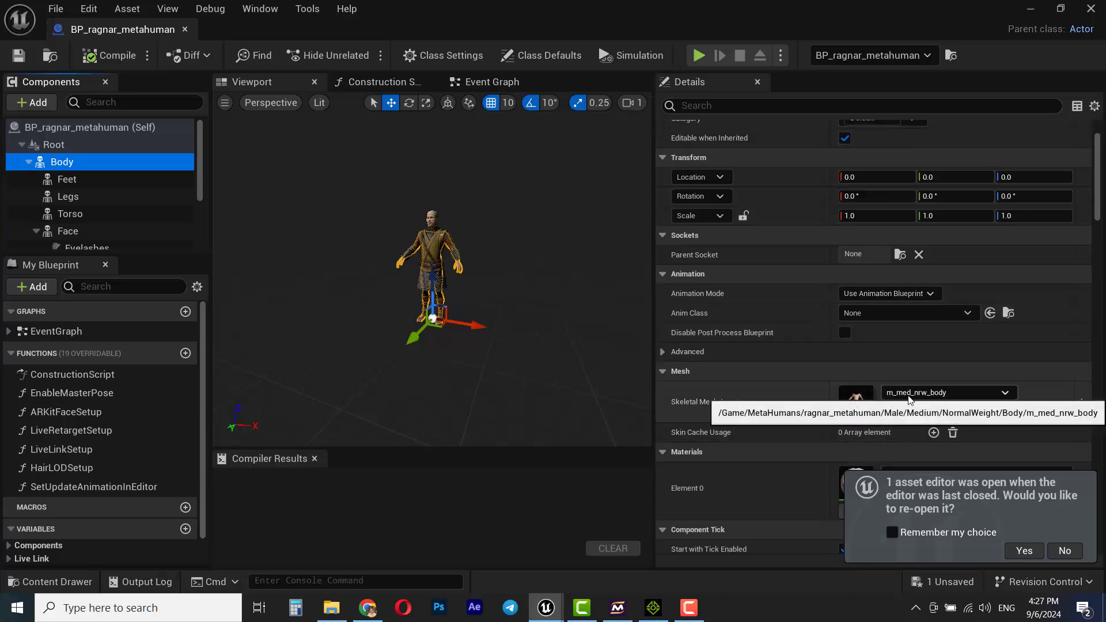
# Return to the Retarget Animations window and assign m_med_nrw_body as the target skeletal mesh.
pyautogui.click(1029, 13)
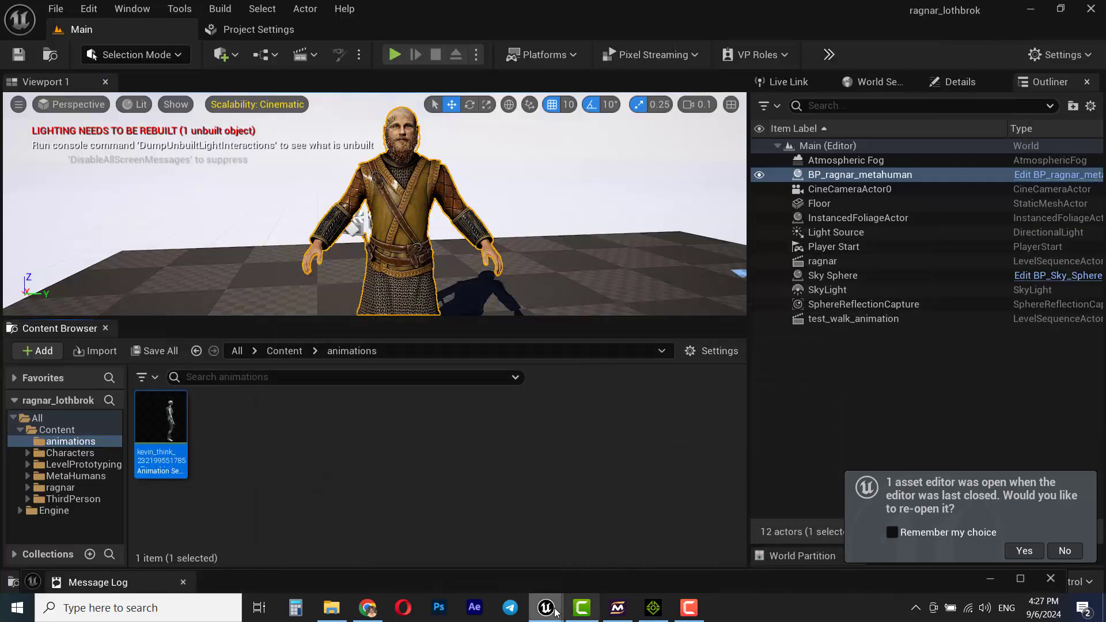
pyautogui.moveTo(556, 611)
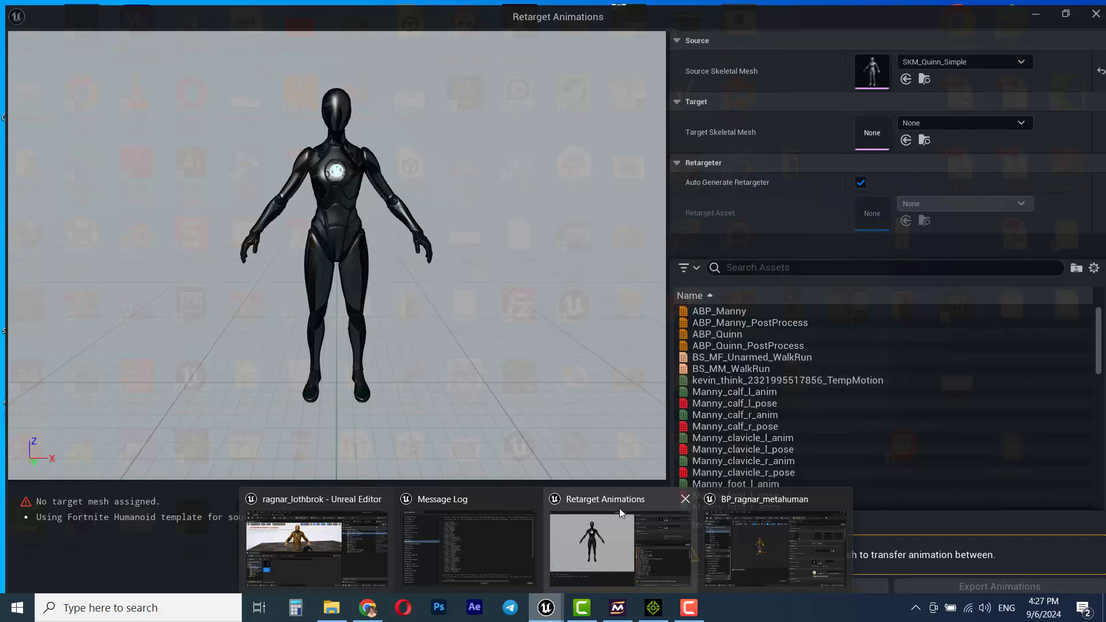
pyautogui.click(620, 508)
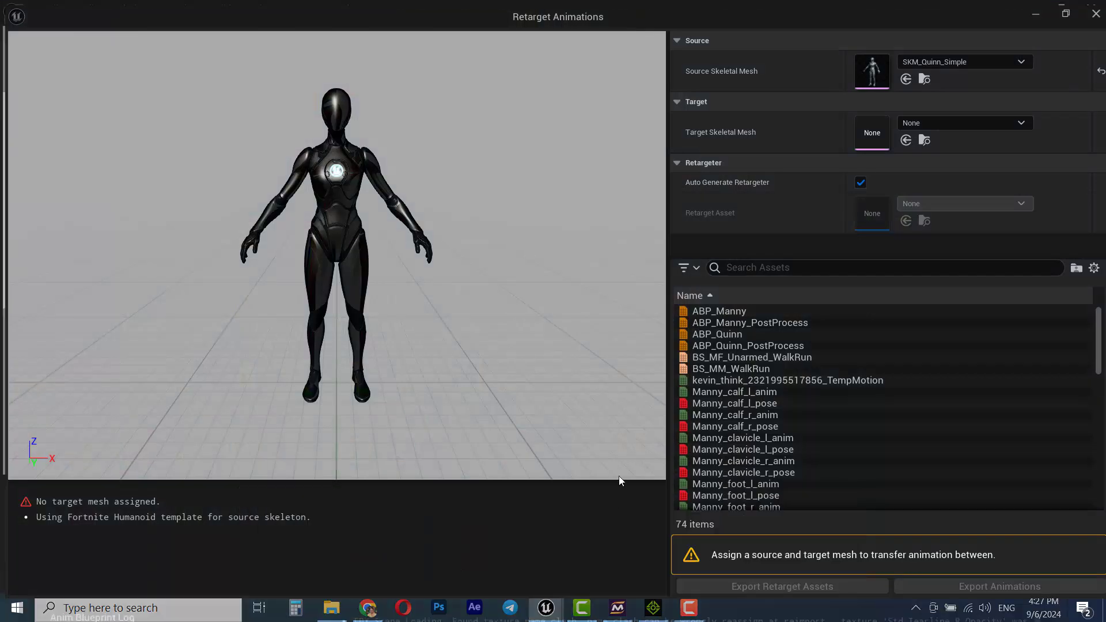
pyautogui.click(956, 122)
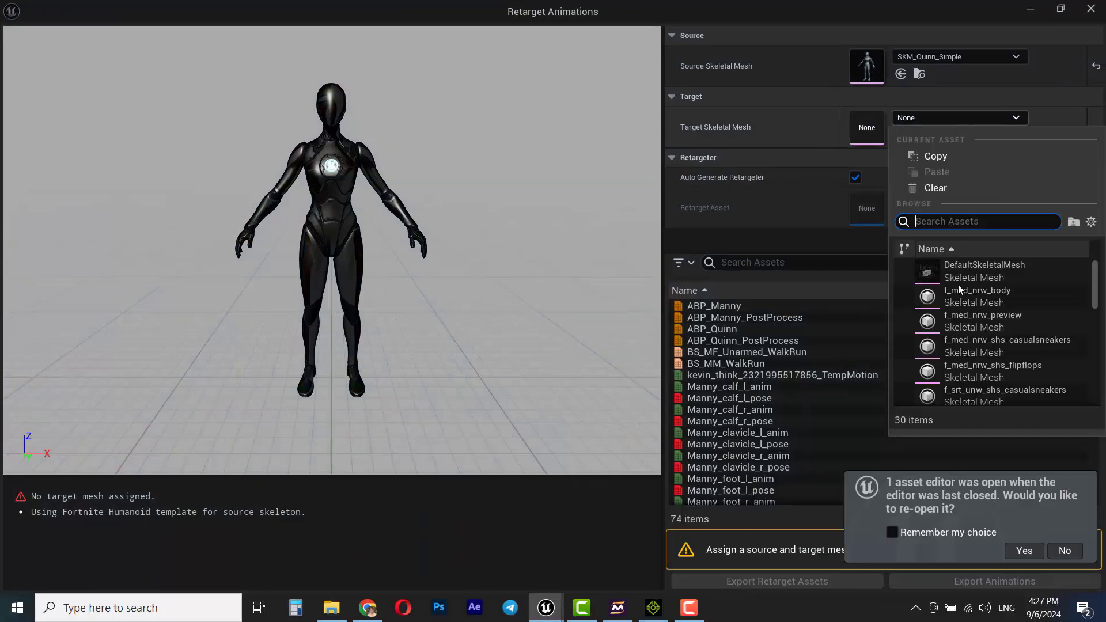
pyautogui.scroll(-2, 973, 358)
pyautogui.scroll(-3, 985, 358)
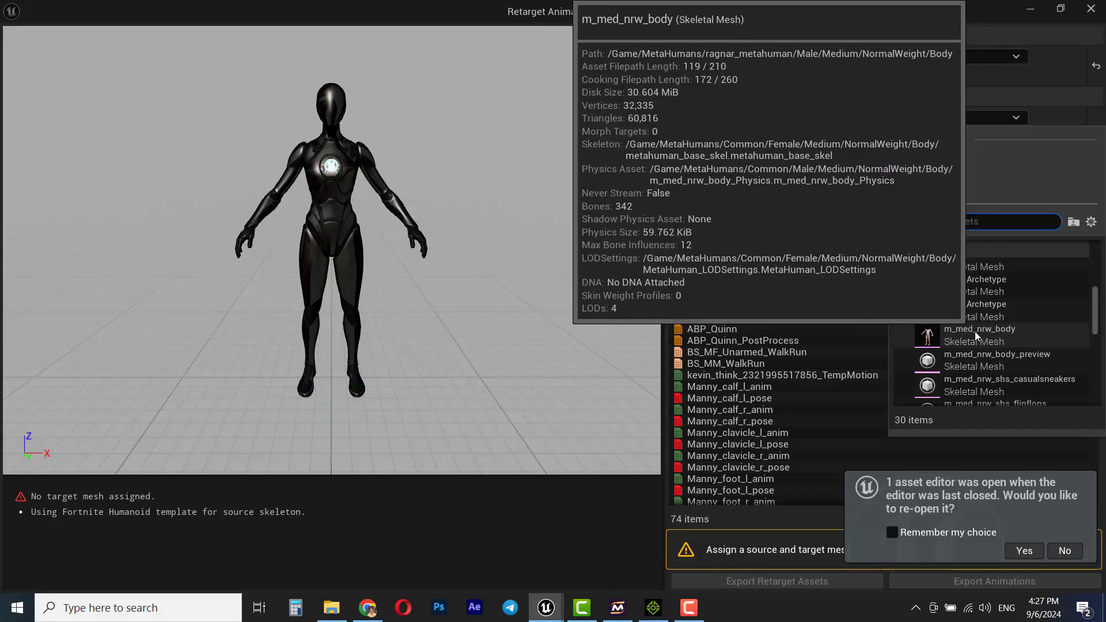
pyautogui.click(975, 333)
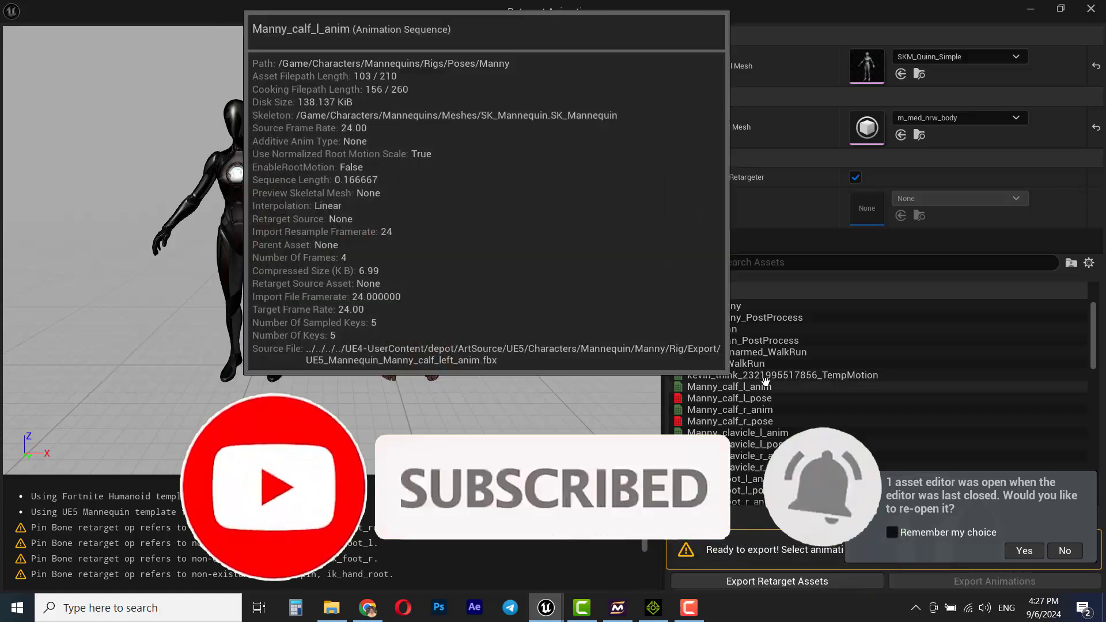
# Preview the kevin_think TempMotion animation on the target body and export the retargeted animation to the animations folder.
pyautogui.click(712, 376)
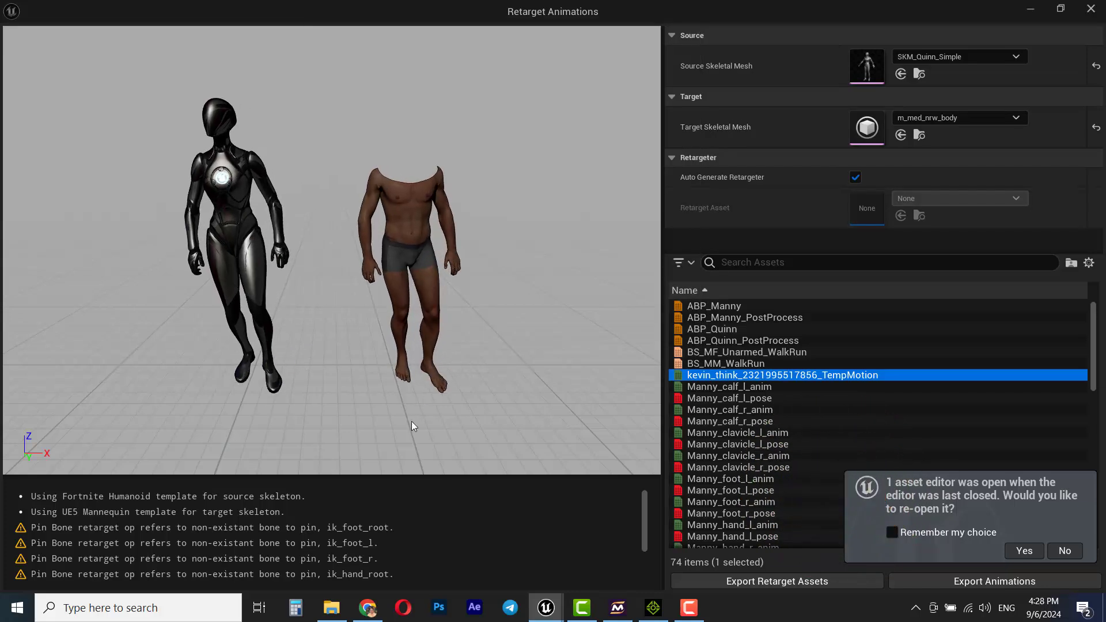
pyautogui.scroll(-4, 270, 261)
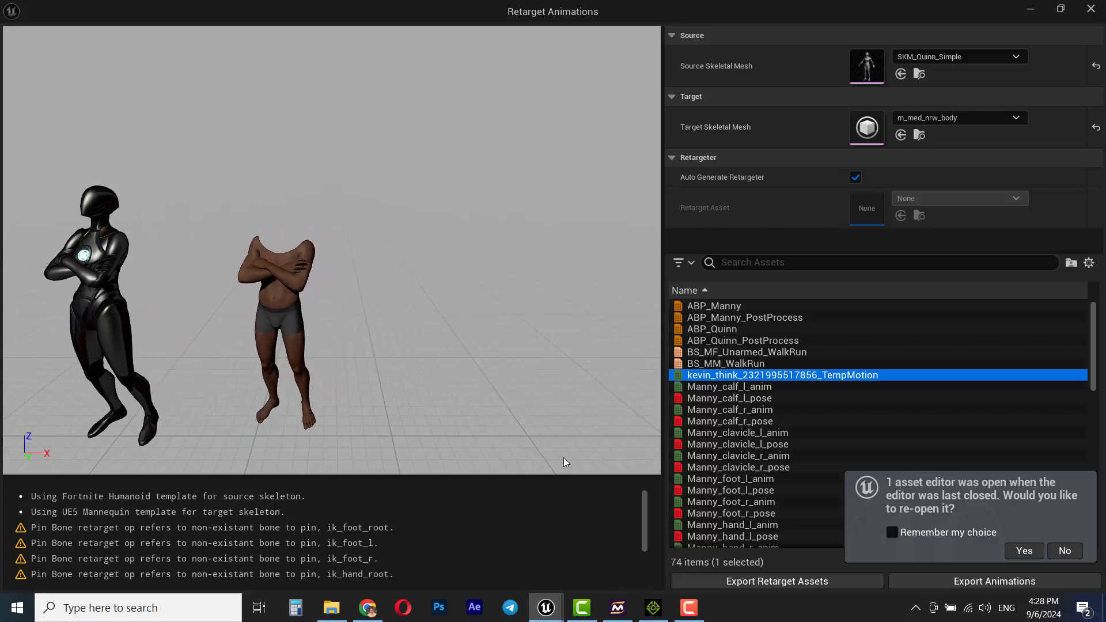
pyautogui.click(951, 578)
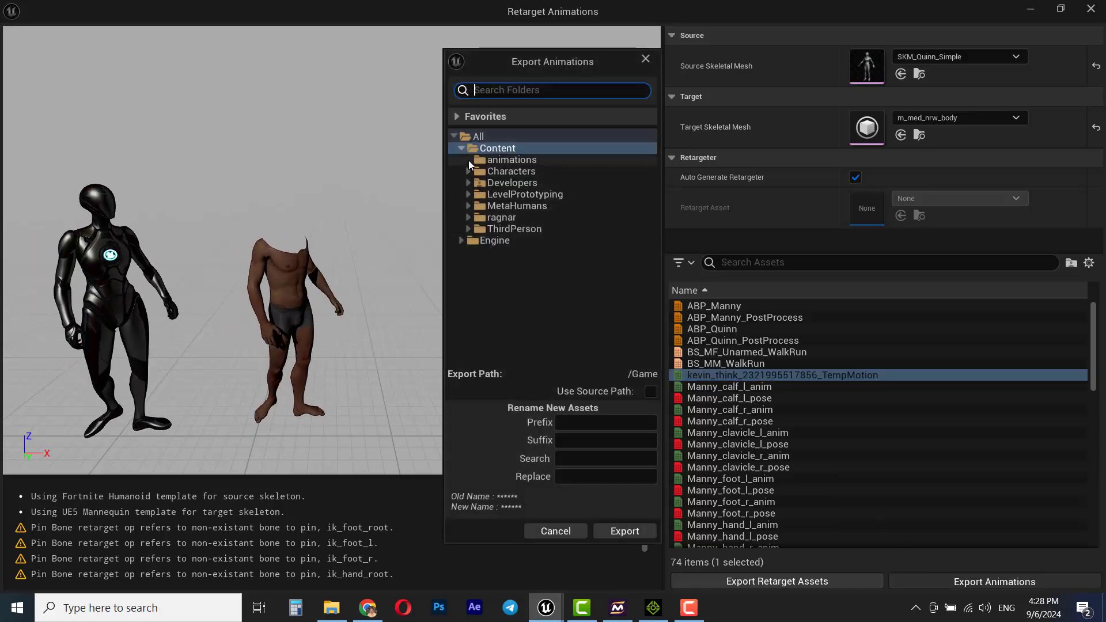
pyautogui.click(506, 162)
pyautogui.click(622, 531)
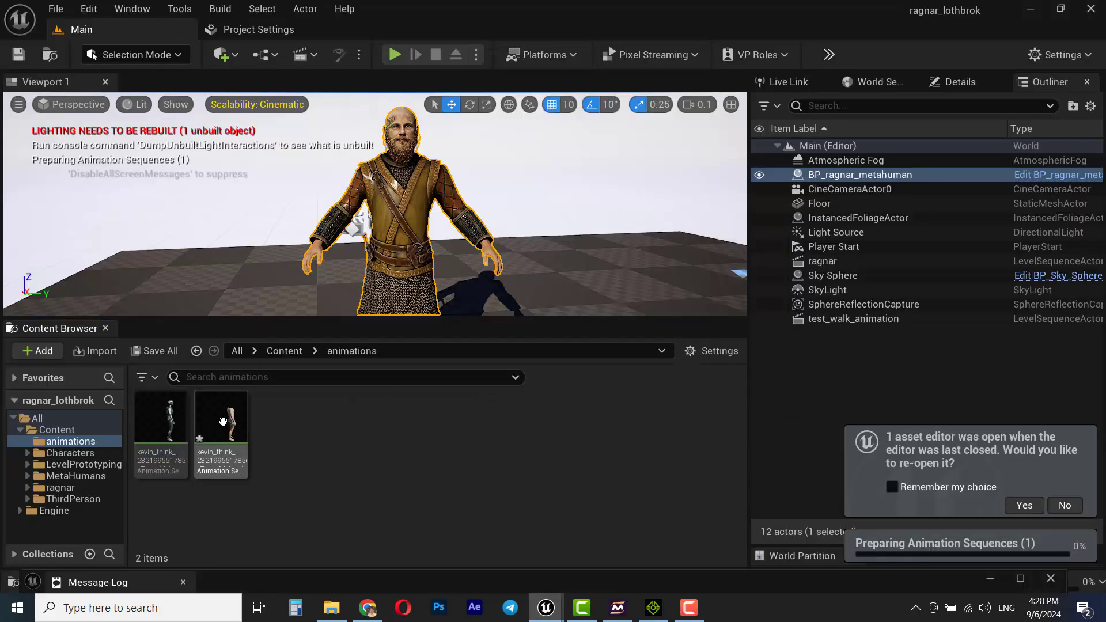
# Open the exported kevin_think TempMotion1 sequence, check its motion on the MetaHuman body against the iClone original, and close it.
pyautogui.doubleClick(223, 422)
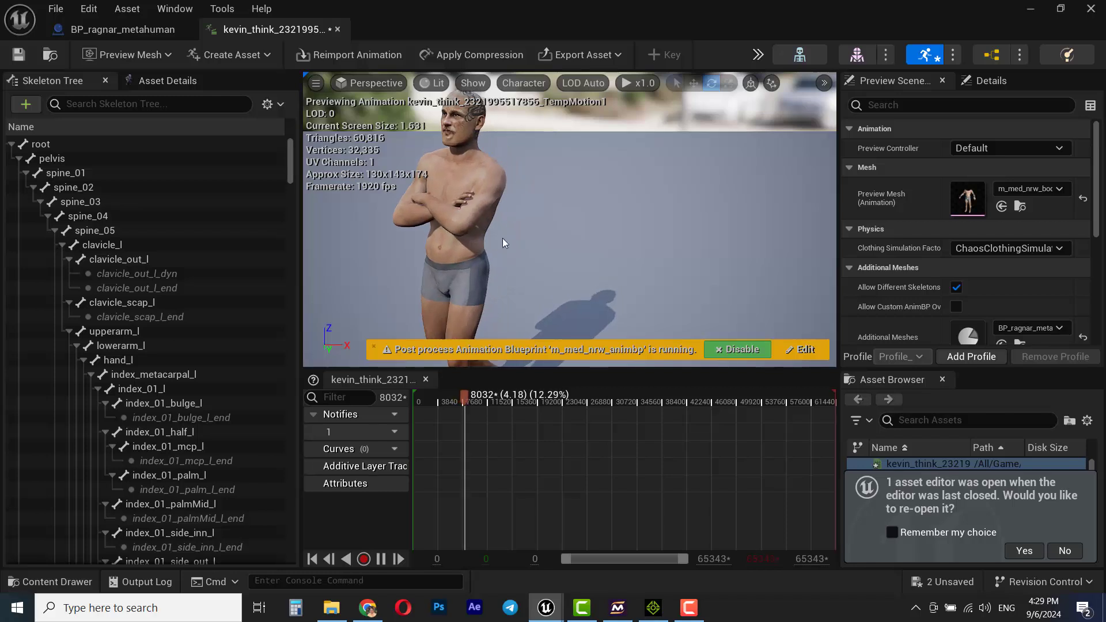
pyautogui.scroll(-3, 428, 248)
pyautogui.moveTo(429, 248); pyautogui.dragTo(484, 246, button='right')
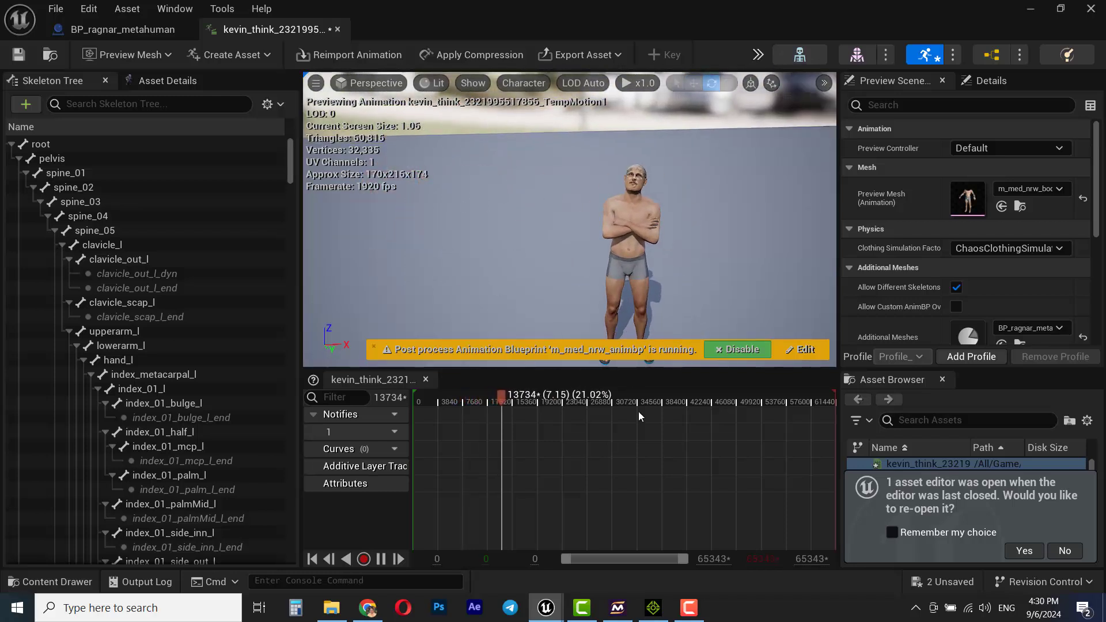
pyautogui.click(653, 609)
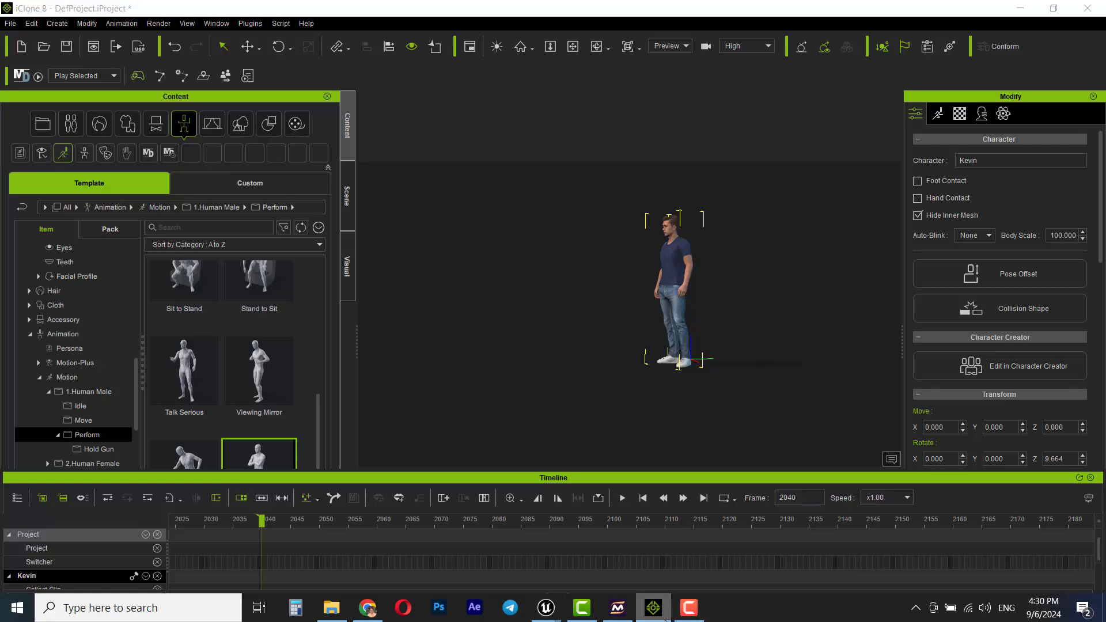
pyautogui.click(653, 609)
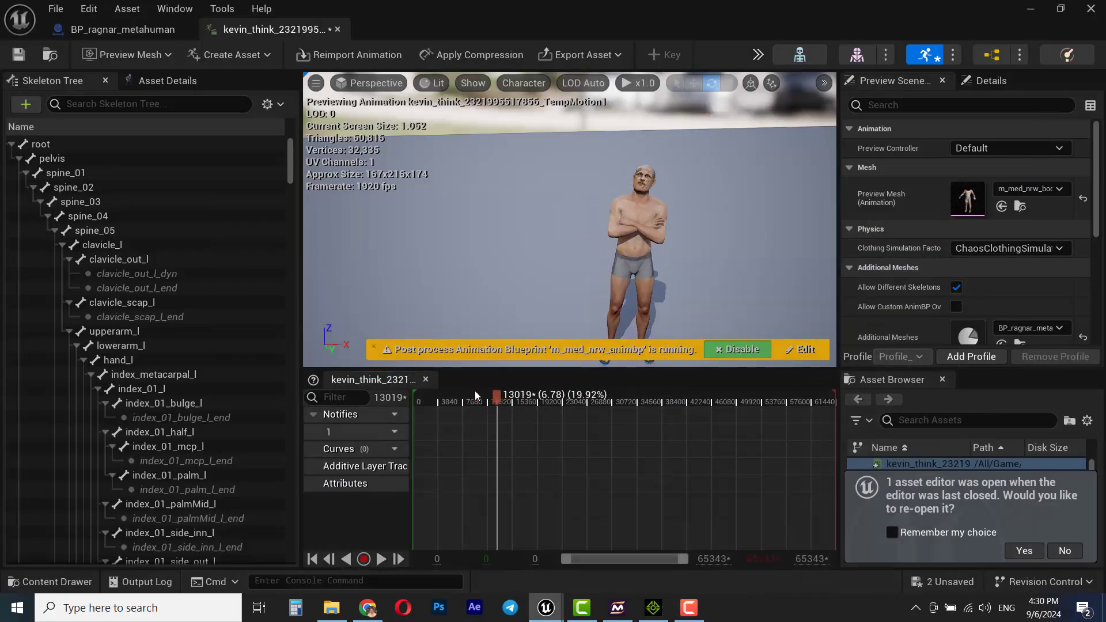
pyautogui.click(413, 394)
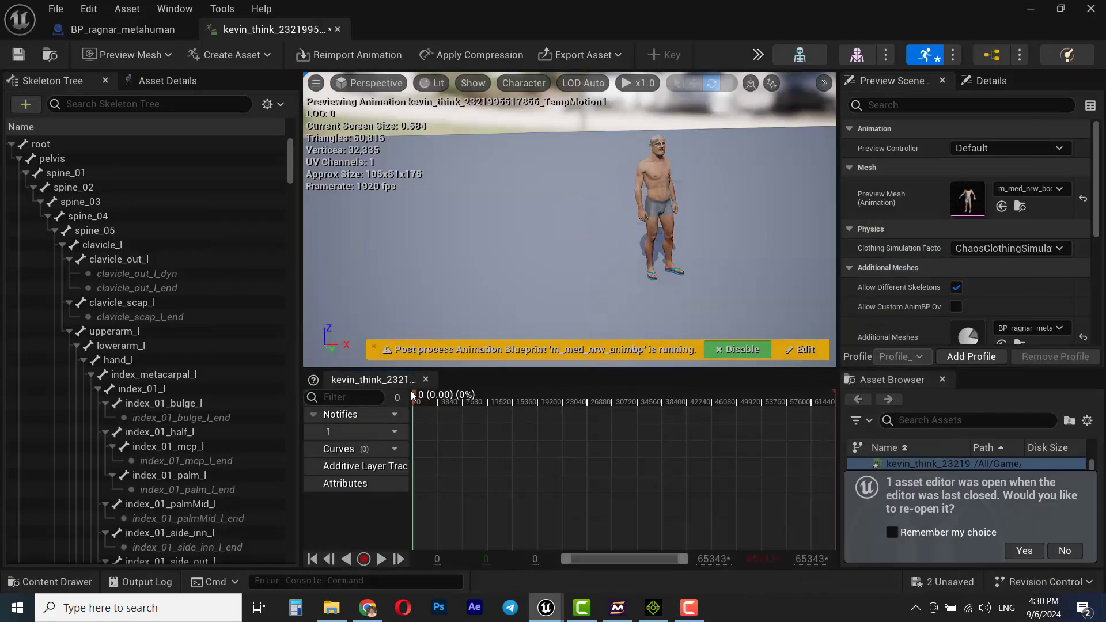
pyautogui.click(338, 29)
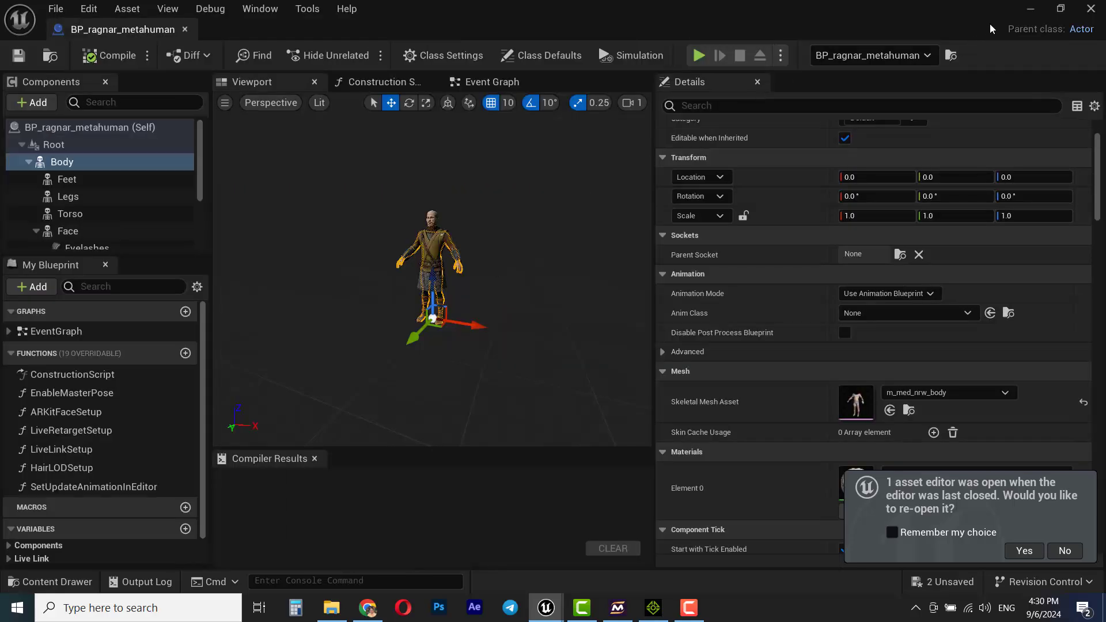
# Close the BP_ragnar_metahuman blueprint and add a new level sequence saved as NewLevelSequence in the Content folder.
pyautogui.click(184, 29)
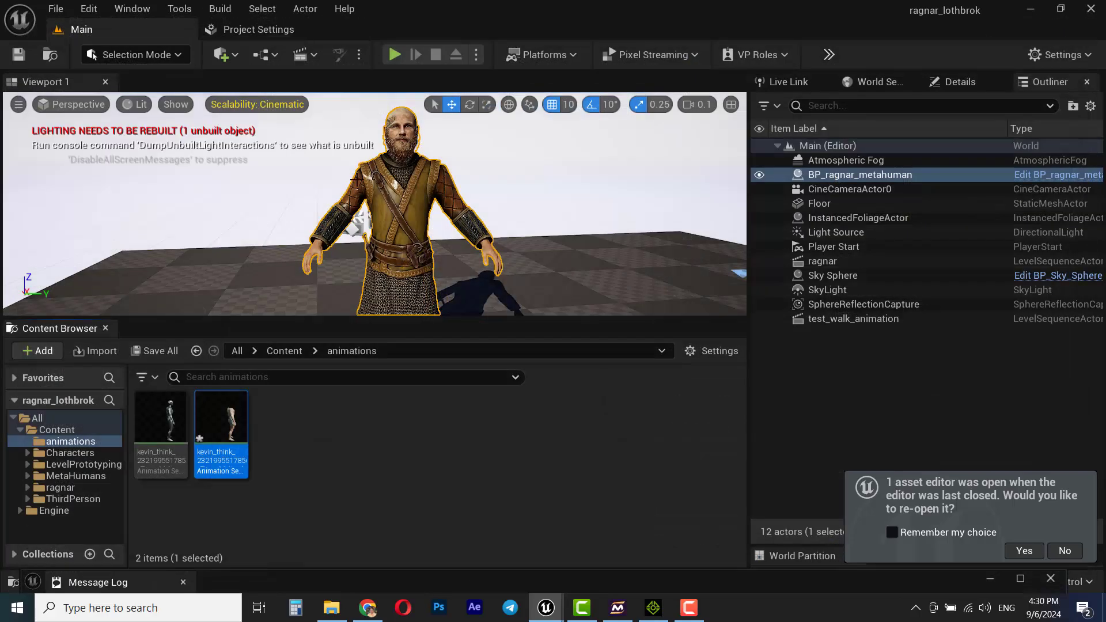
pyautogui.click(312, 59)
pyautogui.click(354, 94)
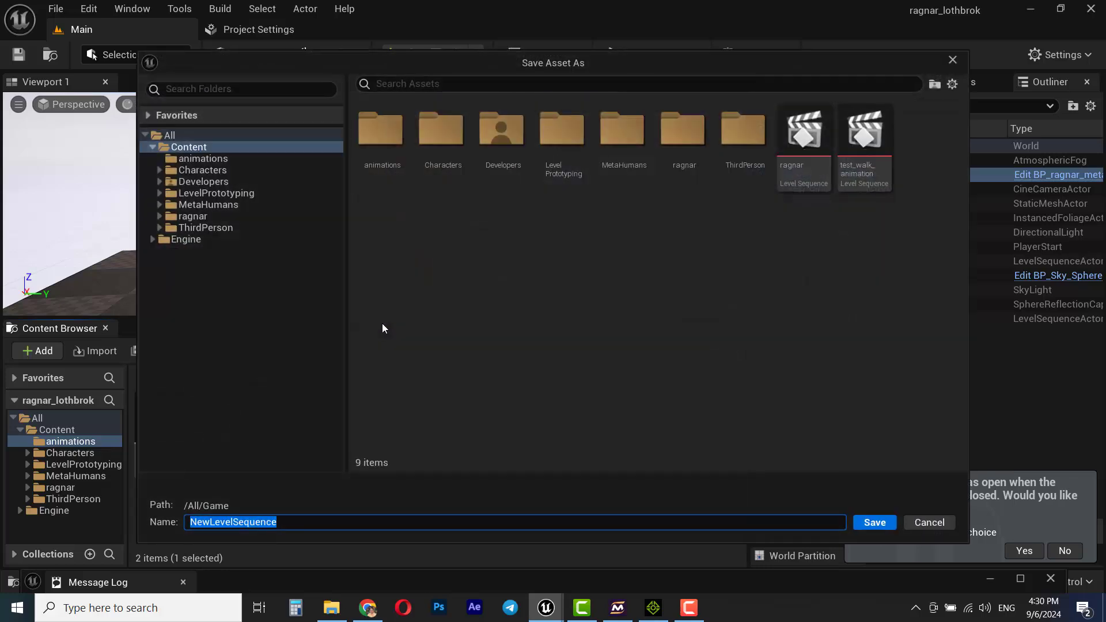
pyautogui.click(874, 523)
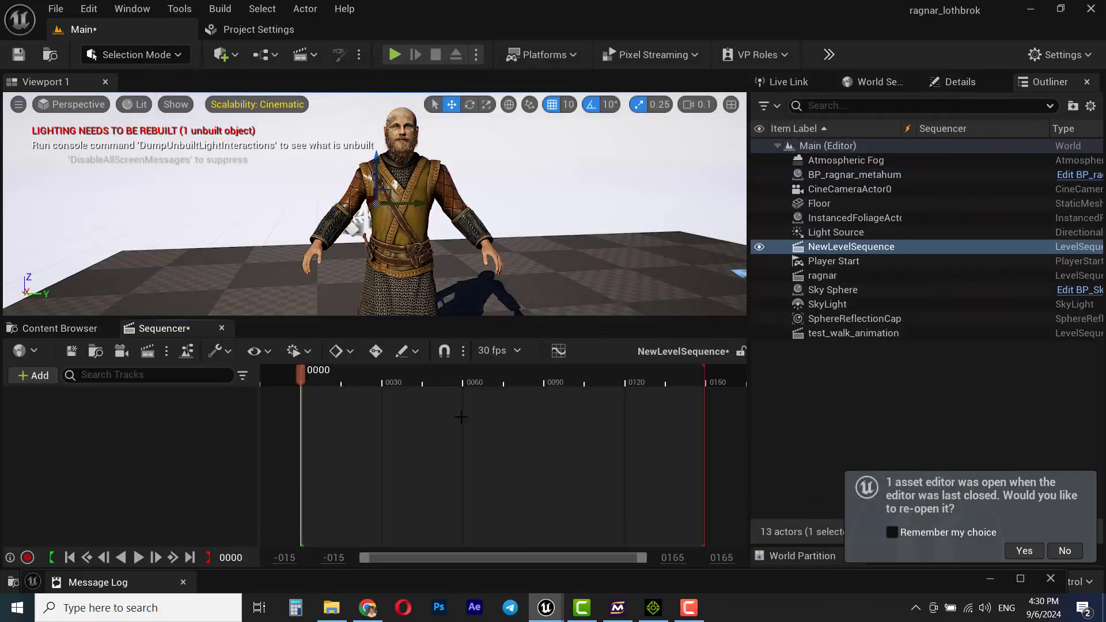
# Add the BP_ragnar_metahuman actor to the sequence and delete its MetaHuman_ControlRig and Face_ControlBoard control rig tracks.
pyautogui.click(439, 277)
pyautogui.moveTo(852, 175); pyautogui.dragTo(123, 420)
pyautogui.click(164, 442)
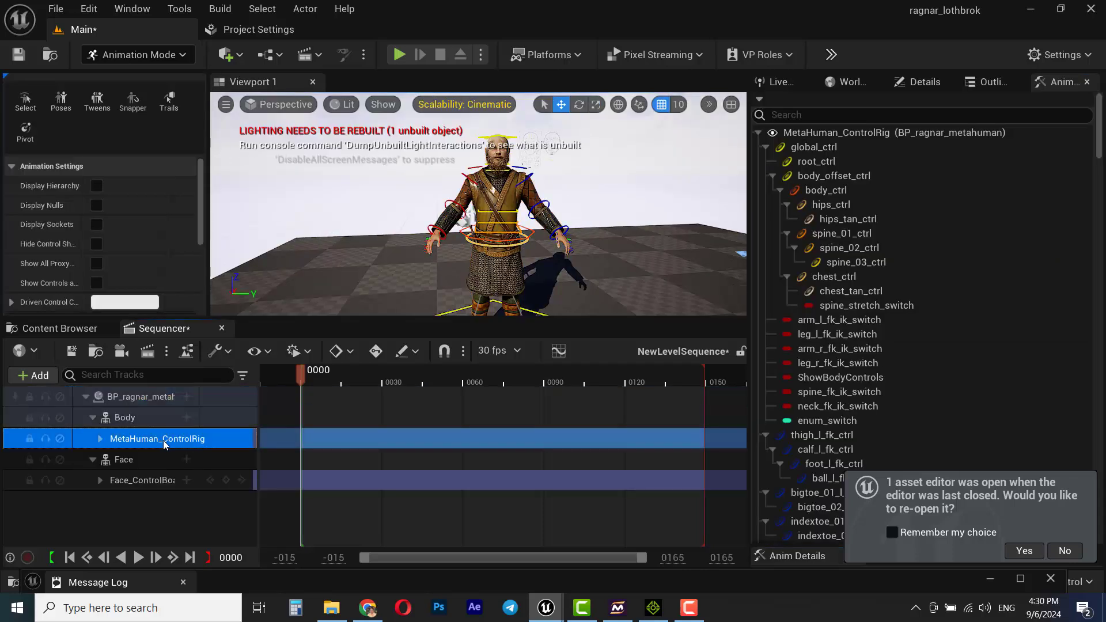
pyautogui.press('Delete')
pyautogui.click(138, 460)
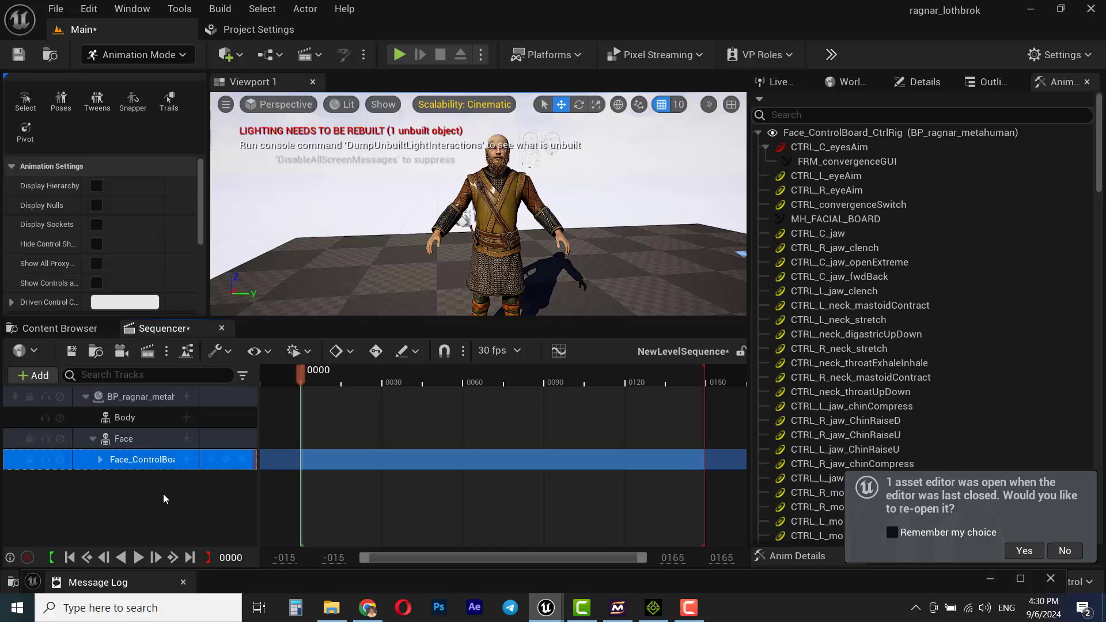
pyautogui.press('Delete')
# Add the retargeted kevin_think TempMotion1 animation to the Body track and scrub to about frame 117 to check the pose.
pyautogui.click(186, 419)
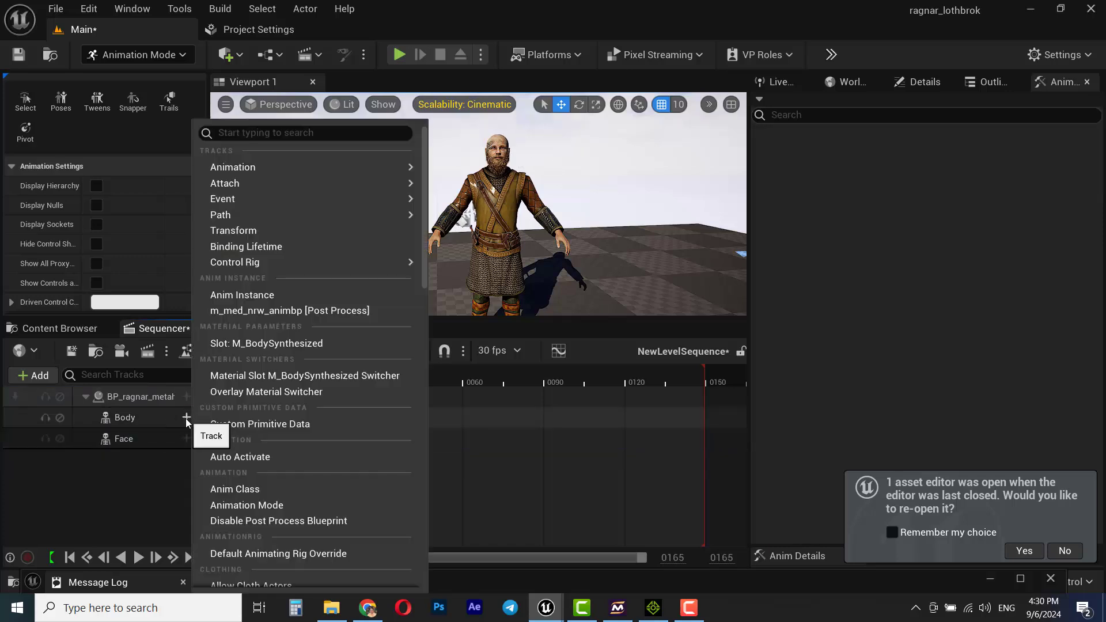
pyautogui.moveTo(337, 165)
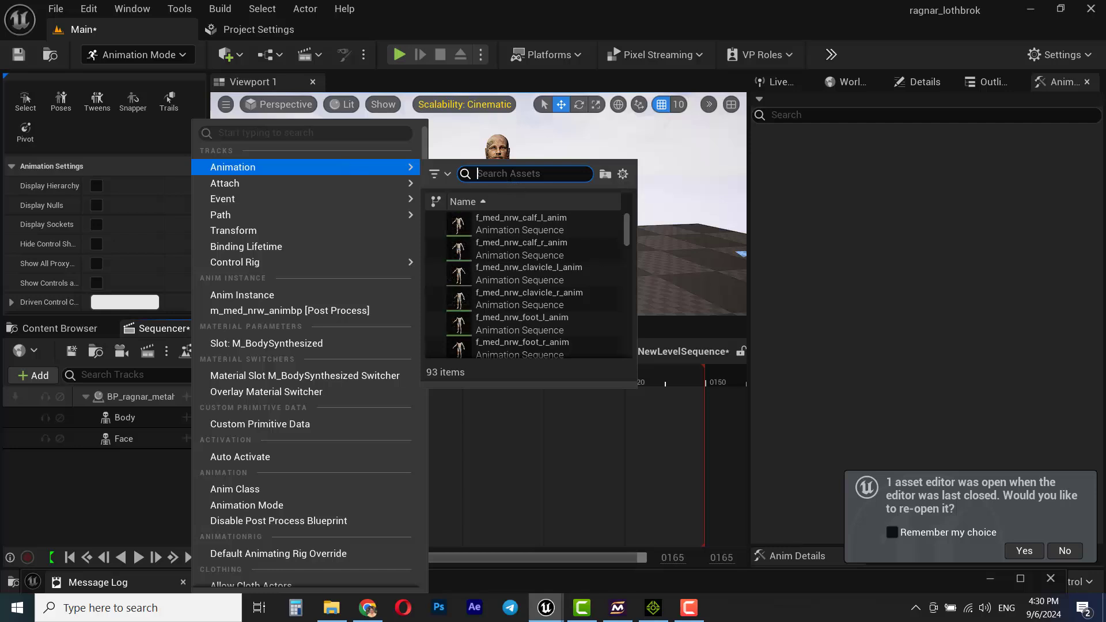
pyautogui.write('kev')
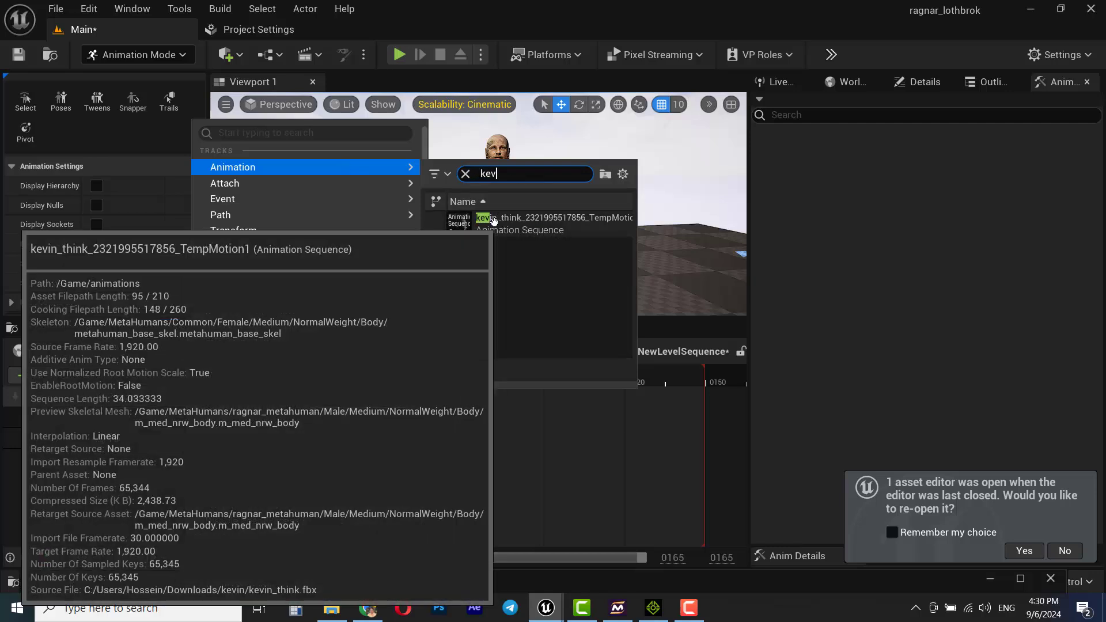
pyautogui.click(536, 223)
pyautogui.moveTo(316, 375); pyautogui.dragTo(619, 418)
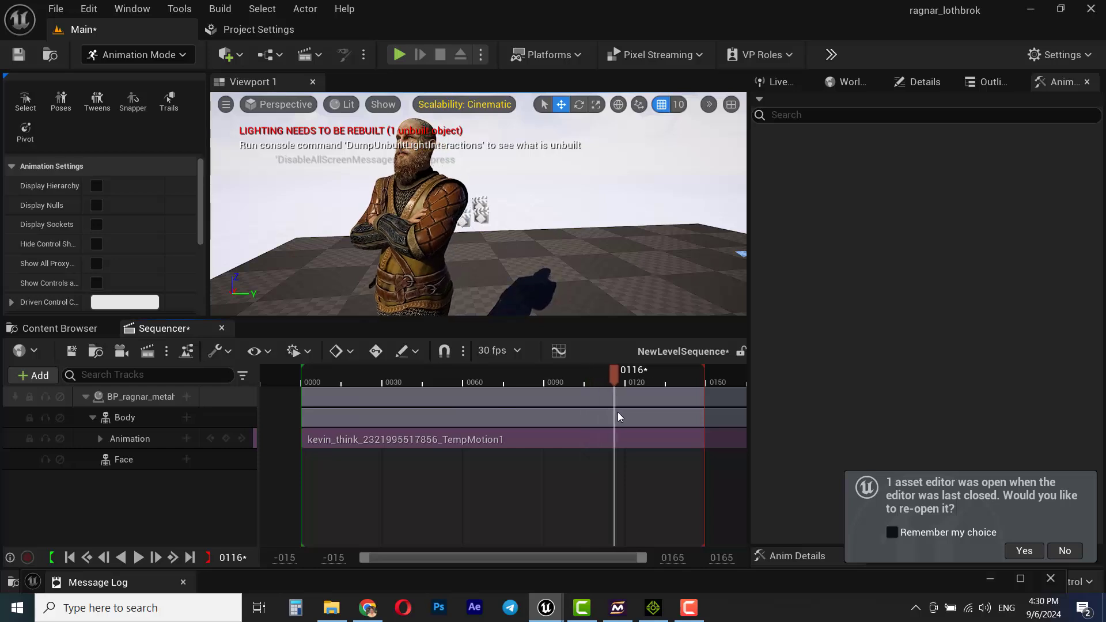
pyautogui.moveTo(461, 230); pyautogui.dragTo(519, 233, button='right')
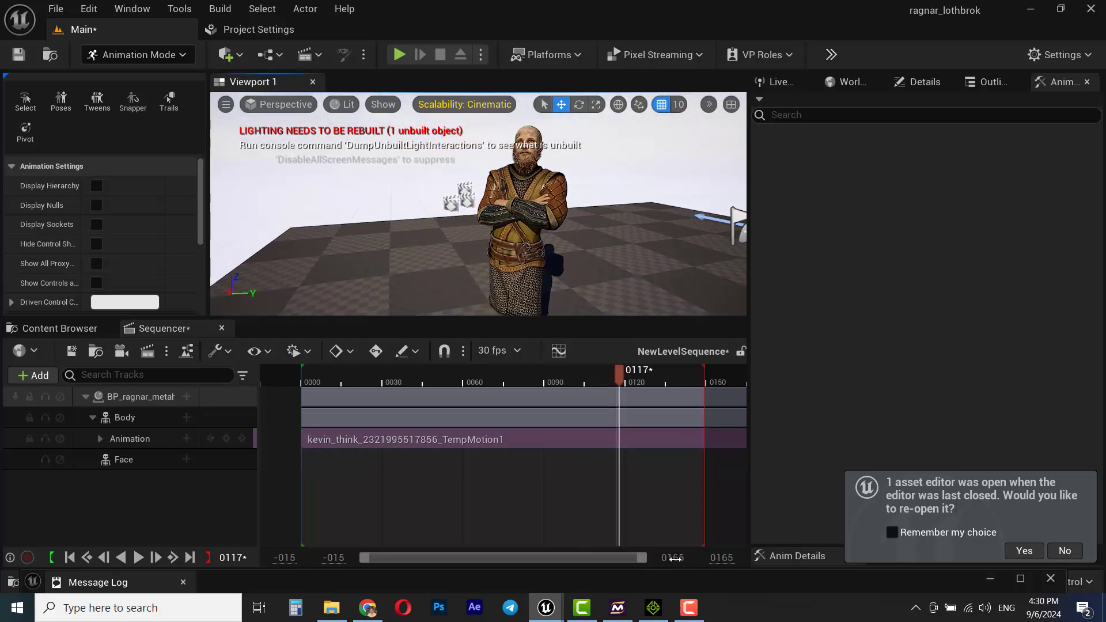
# Extend the sequence's view range end time to 500, 1000 and finally 3000 frames to show the whole animation clip.
pyautogui.click(673, 558)
pyautogui.press('Return')
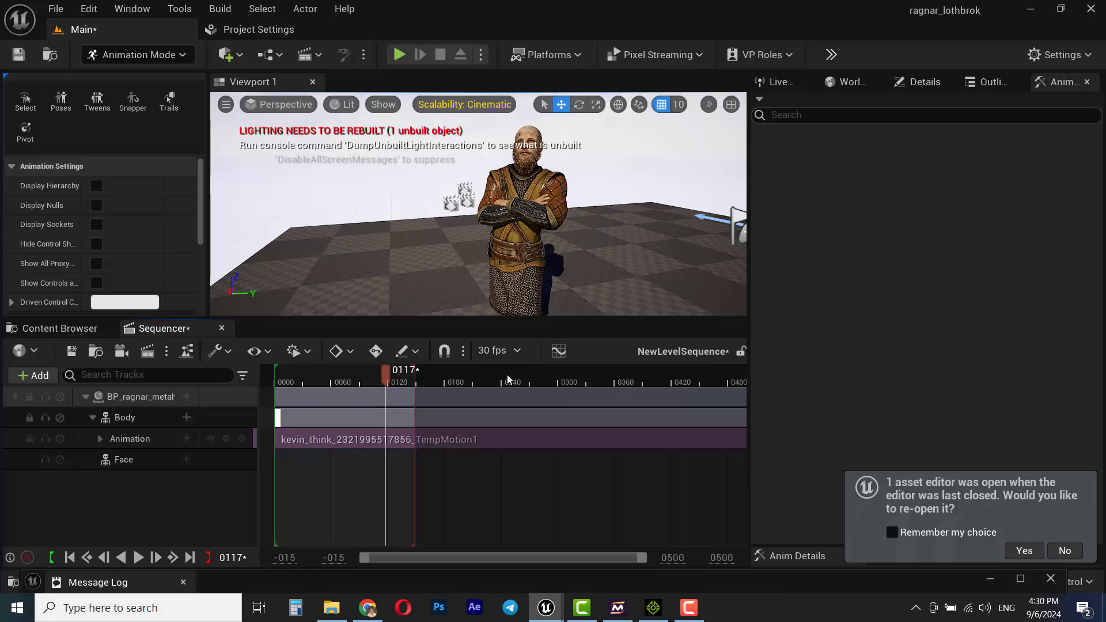
pyautogui.click(673, 558)
pyautogui.write('100')
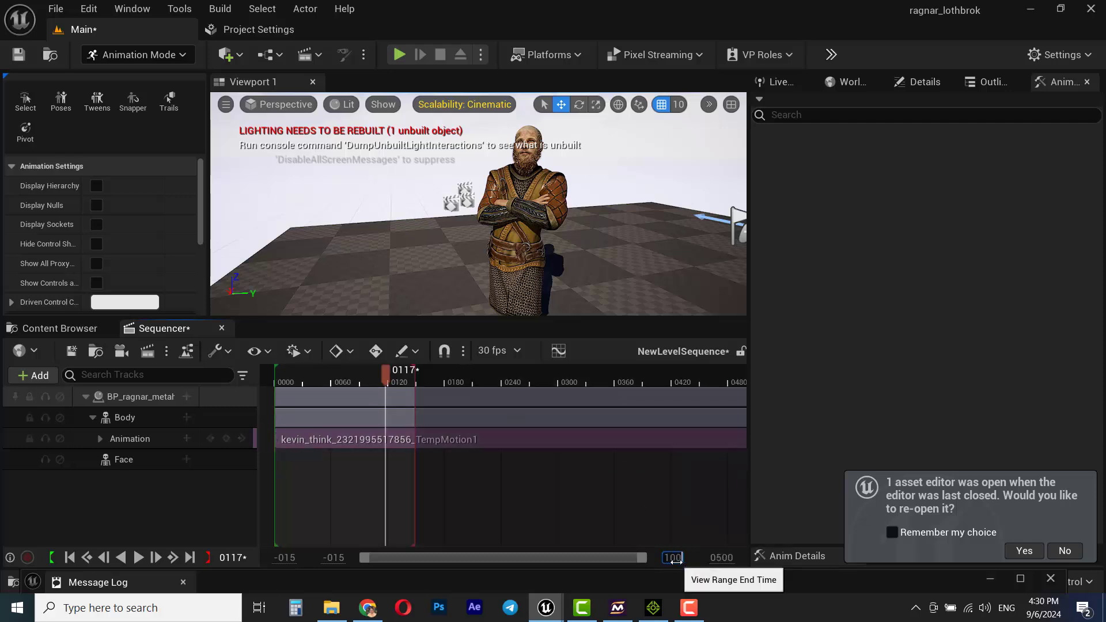
pyautogui.write('0')
pyautogui.press('Return')
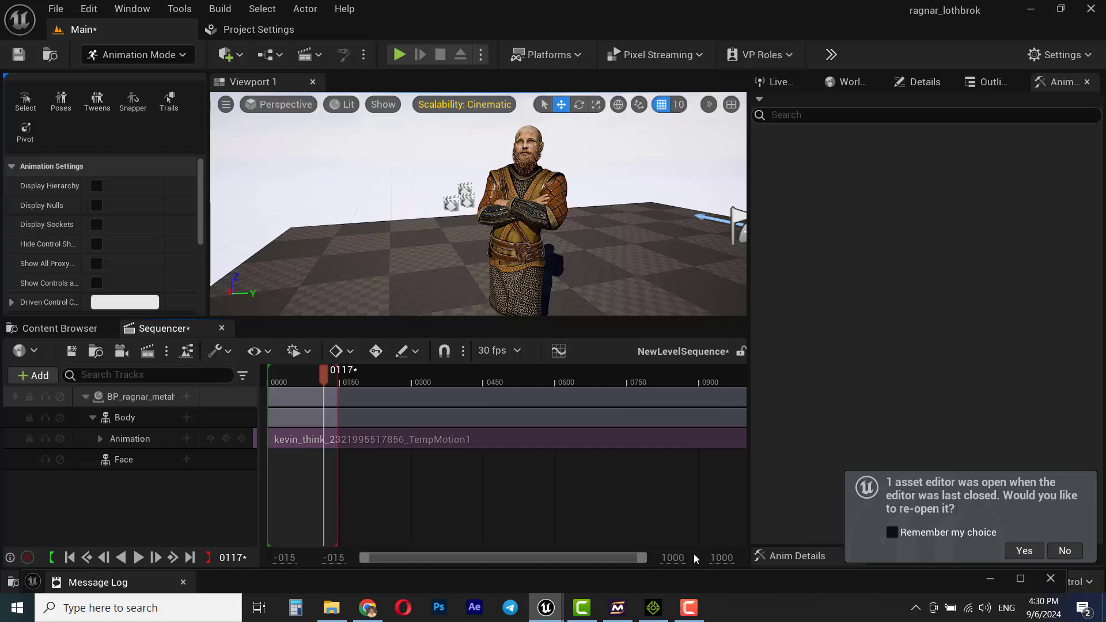
pyautogui.click(673, 558)
pyautogui.write('3000')
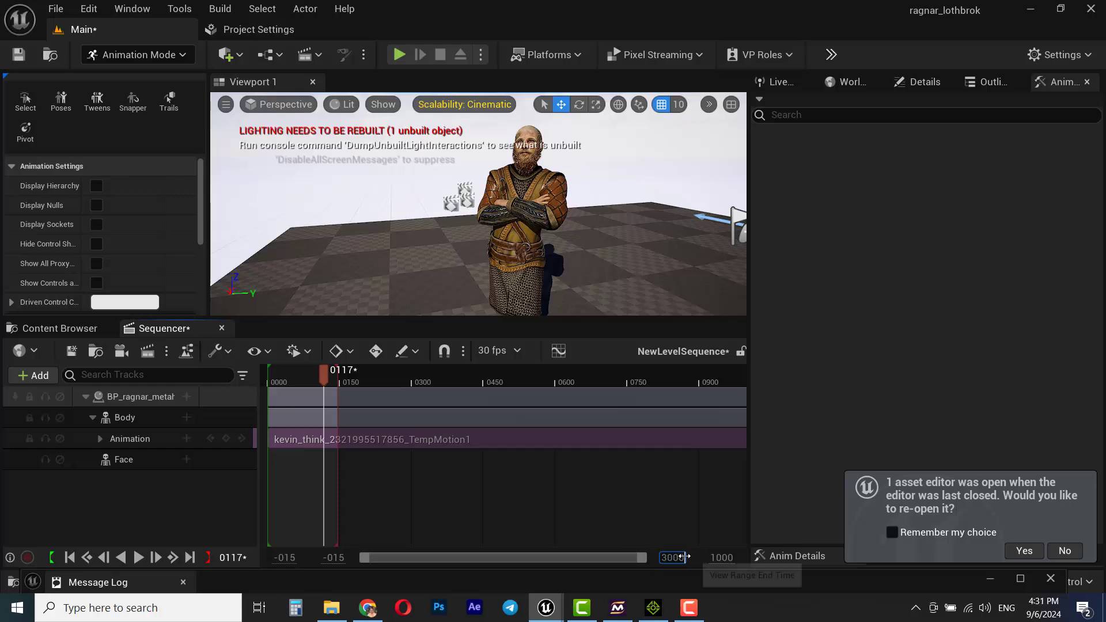
pyautogui.press('Return')
# Extend the playback range to the end of the animation clip and scrub back to about frame 236 to check the motion.
pyautogui.click(426, 377)
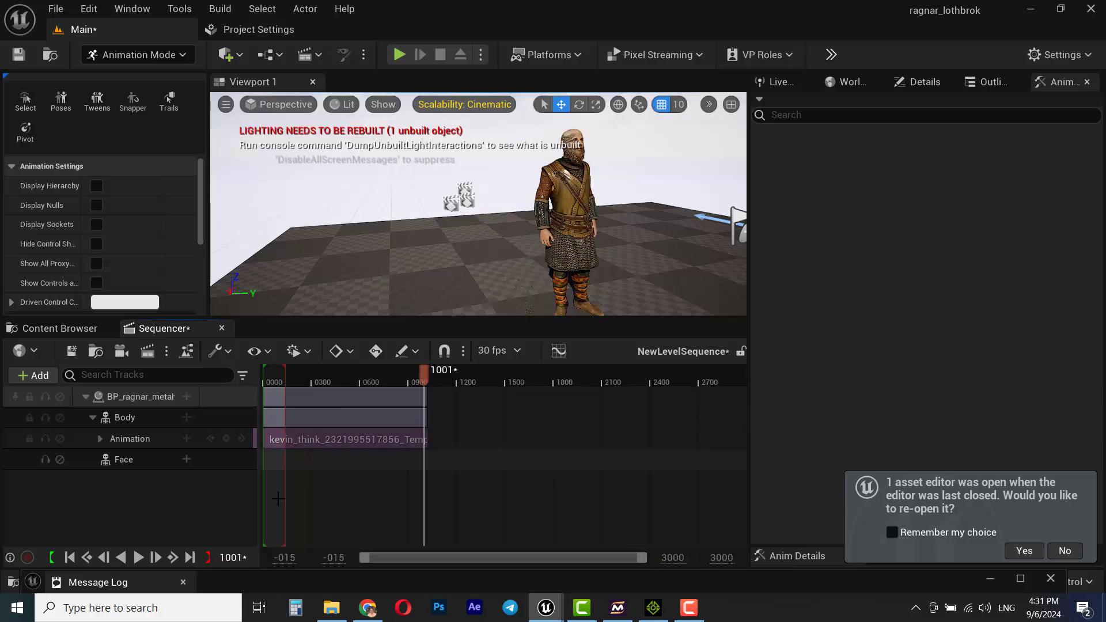
pyautogui.moveTo(425, 376); pyautogui.dragTo(304, 386)
pyautogui.moveTo(413, 288); pyautogui.dragTo(414, 317, button='right')
pyautogui.scroll(-8, 414, 288)
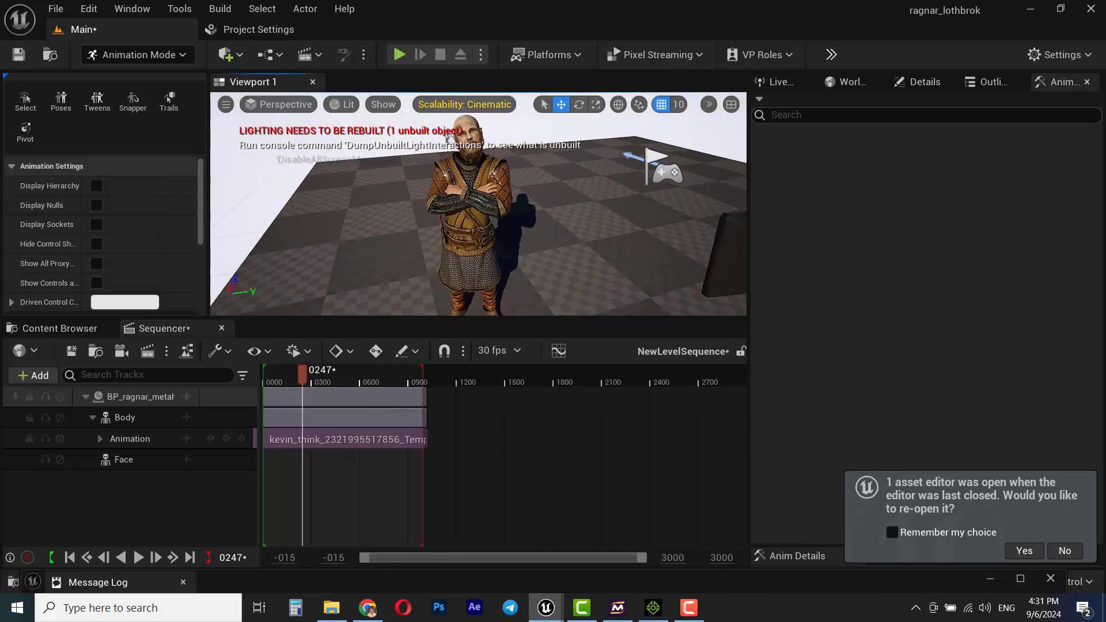
pyautogui.moveTo(306, 379); pyautogui.dragTo(304, 421)
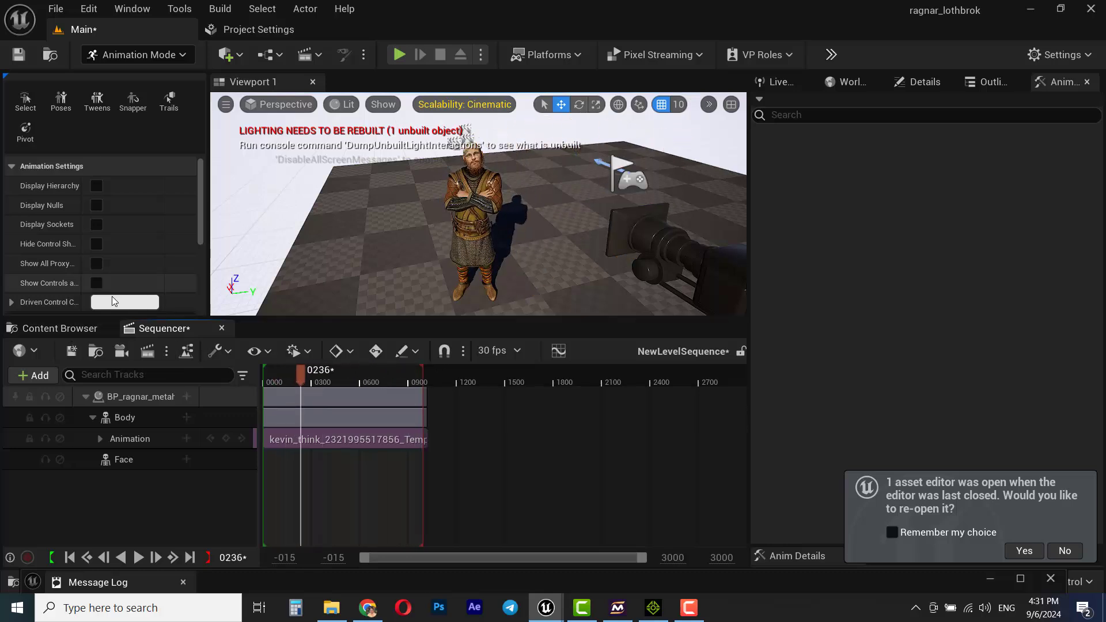
# Bring up the Content Browser's animations folder, then switch to the Epic Games Launcher and maximize its window.
pyautogui.click(58, 328)
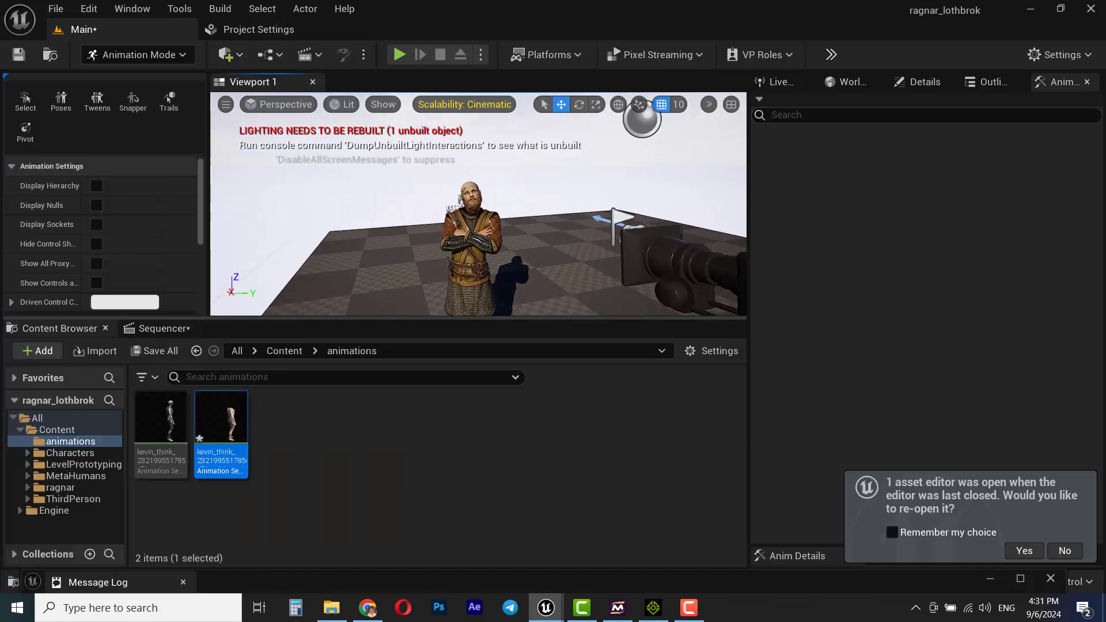
pyautogui.moveTo(478, 204)
pyautogui.mouseDown(button='right')
pyautogui.moveTo(479, 229)
pyautogui.moveTo(475, 218)
pyautogui.mouseUp(button='right')
pyautogui.click(146, 611)
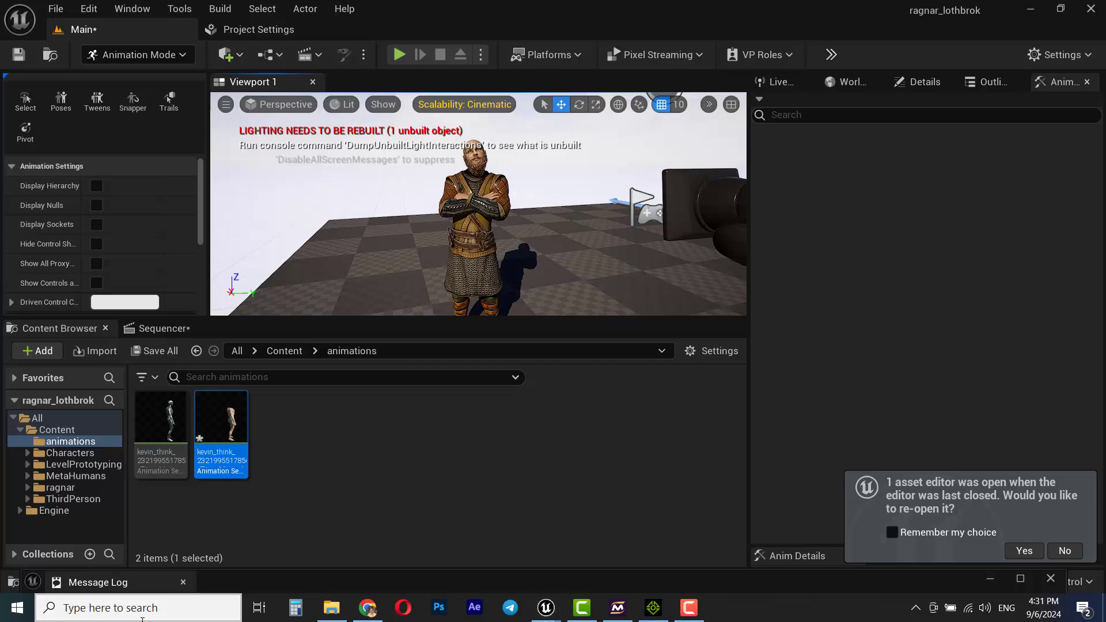
pyautogui.write('epi')
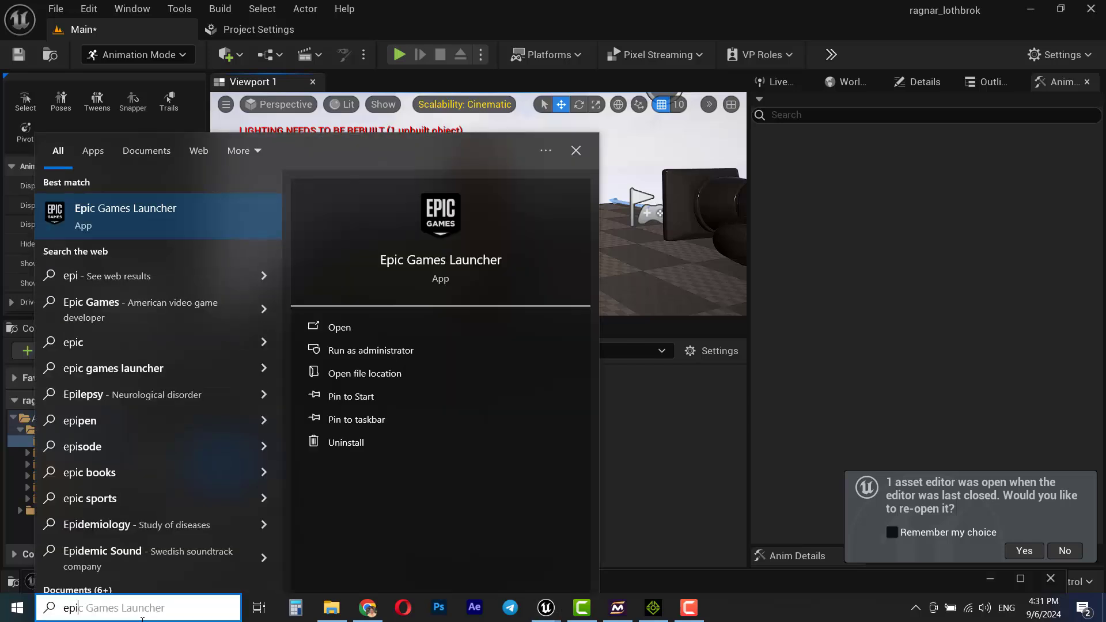
pyautogui.press('Escape')
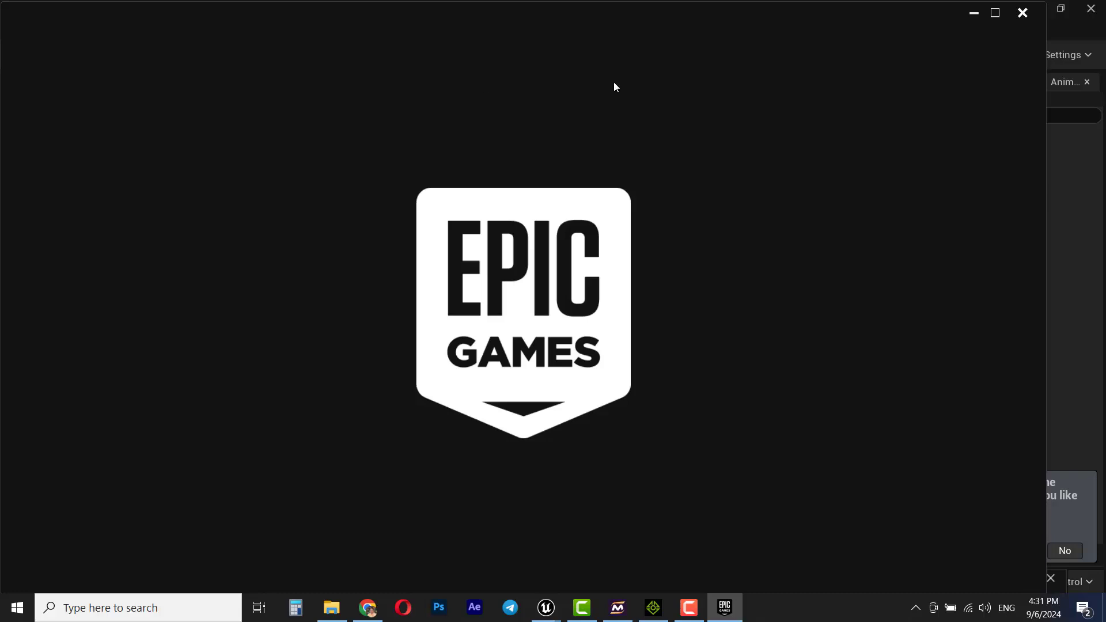
pyautogui.click(994, 13)
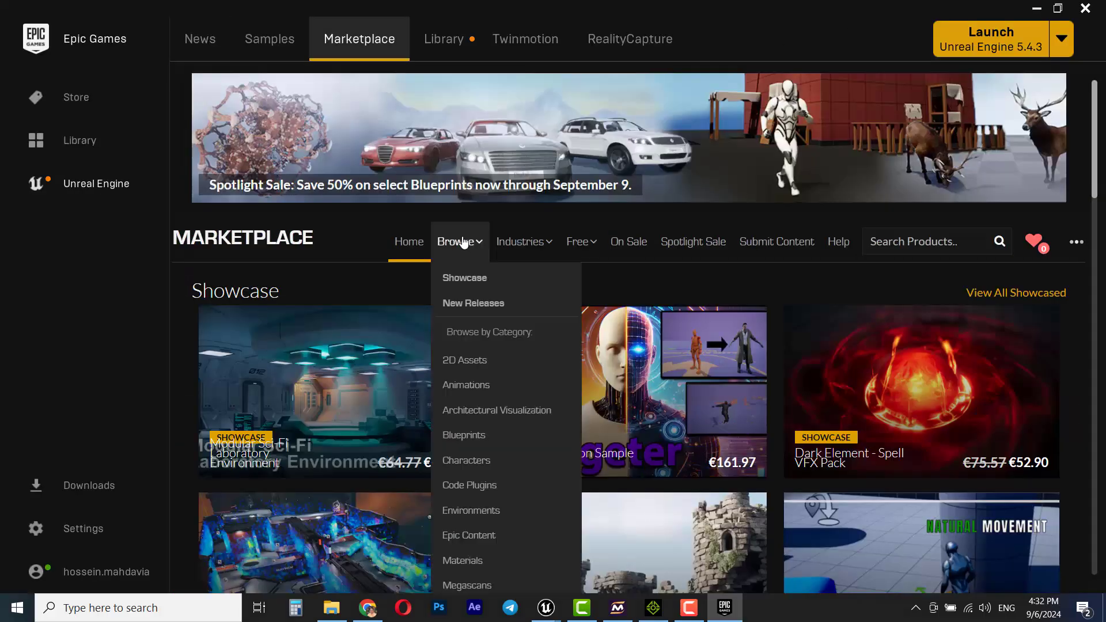
# Browse all Marketplace products and filter the results to a maximum price of Free.
pyautogui.click(459, 242)
pyautogui.scroll(-3, 913, 423)
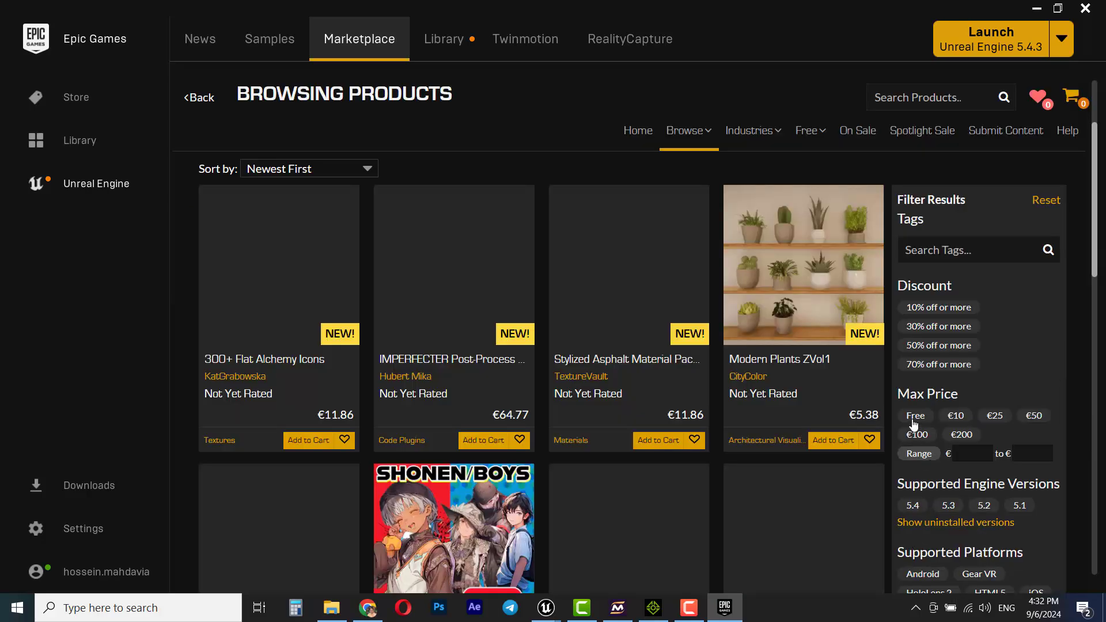
pyautogui.click(918, 417)
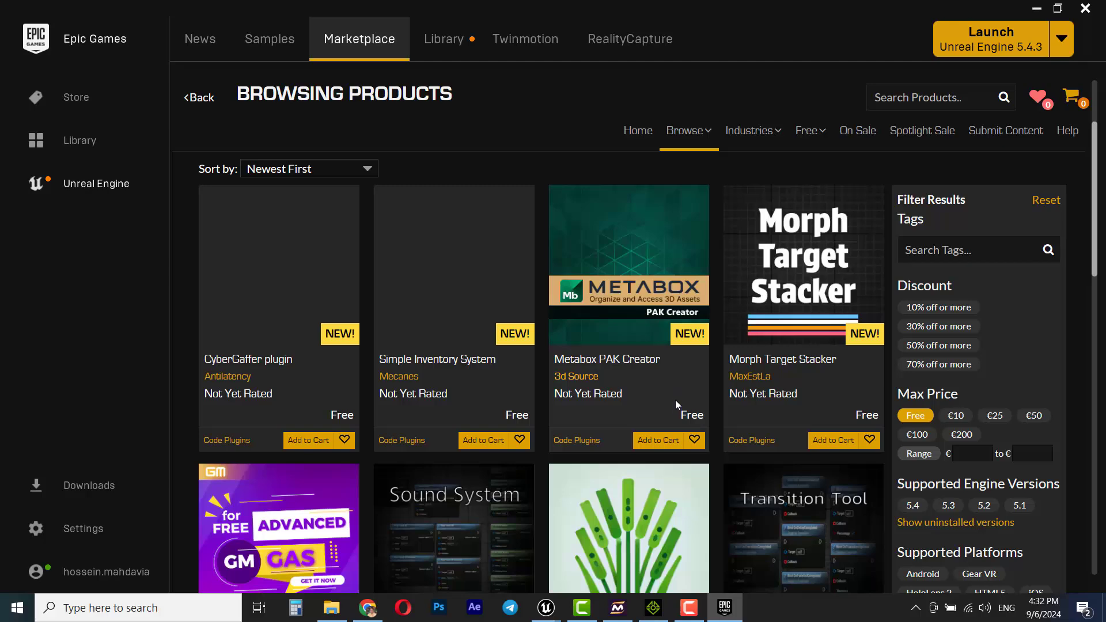
# Look through pages 68, 64 and 62 of the free products for the Paragon characters.
pyautogui.scroll(-10, 677, 397)
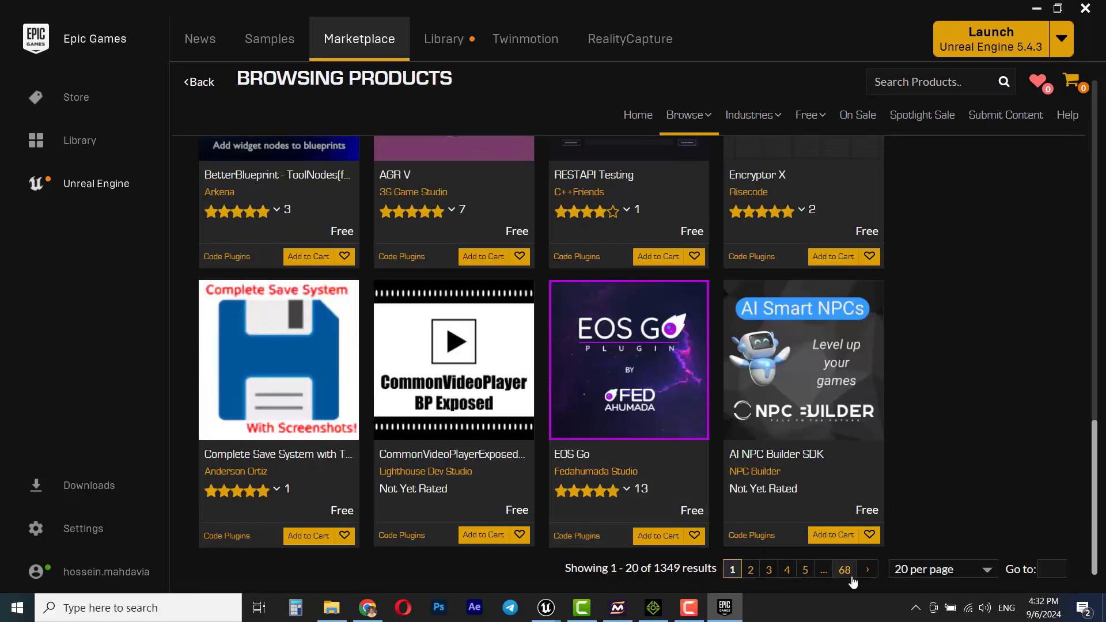
pyautogui.click(844, 570)
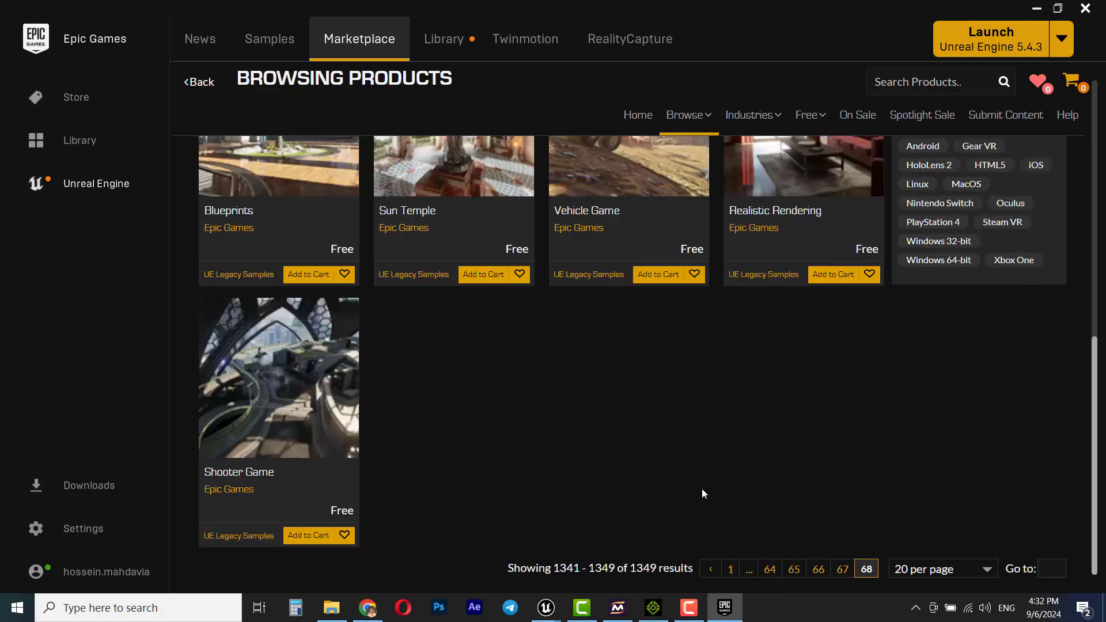
pyautogui.click(772, 573)
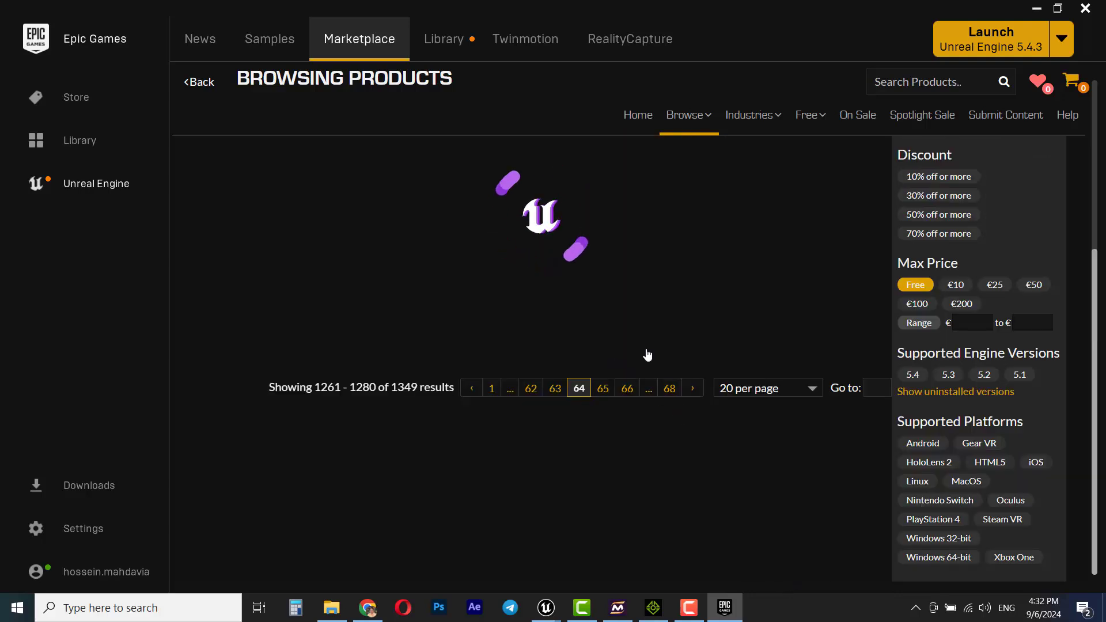
pyautogui.scroll(5, 569, 503)
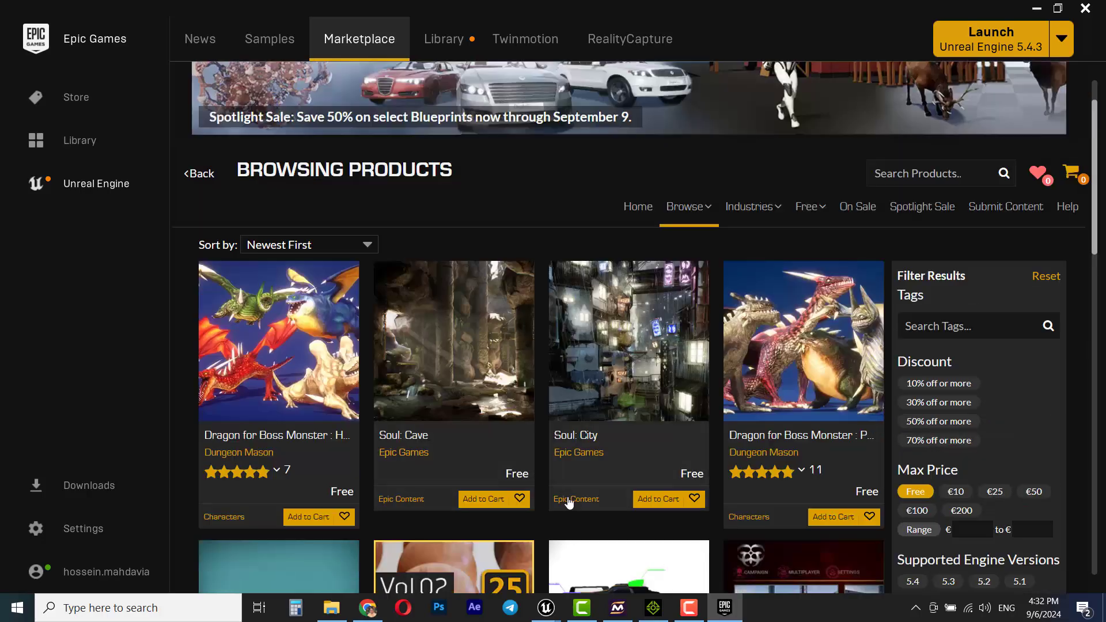
pyautogui.scroll(-10, 669, 496)
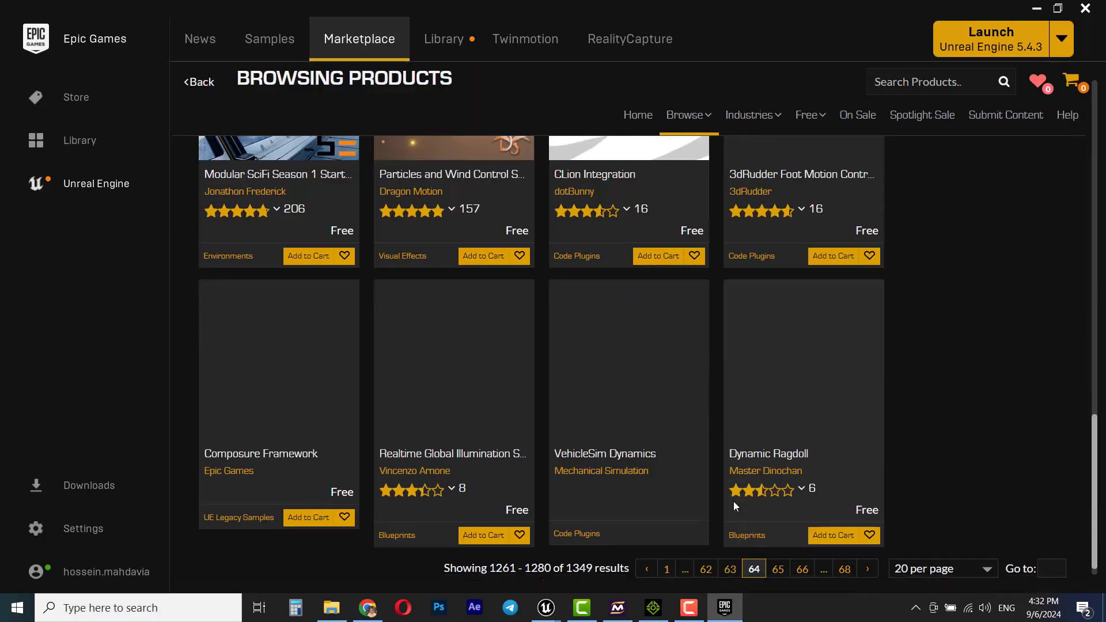
pyautogui.click(705, 569)
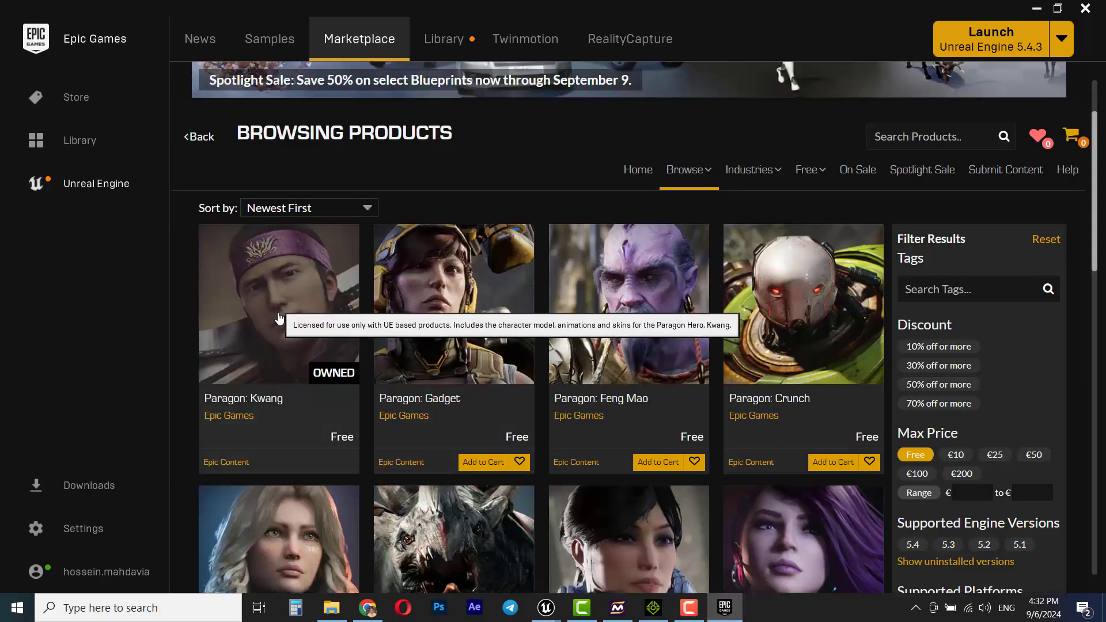
# Open the Paragon: Kwang asset pack and add it to the ragnar_lothbrok 5.4 project.
pyautogui.click(268, 308)
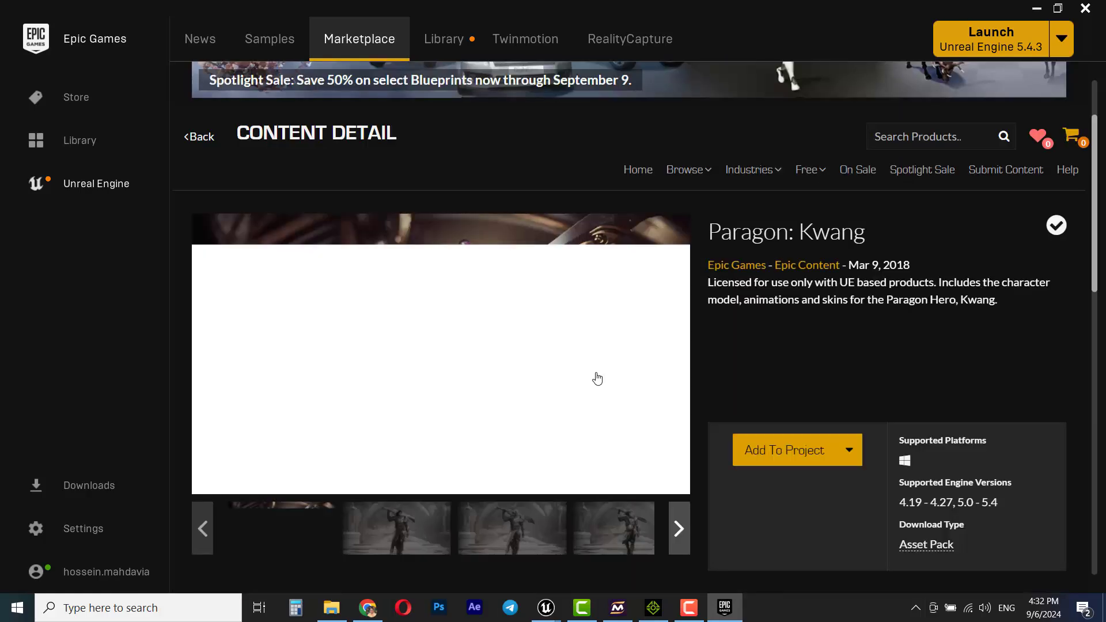
pyautogui.click(784, 453)
pyautogui.click(427, 369)
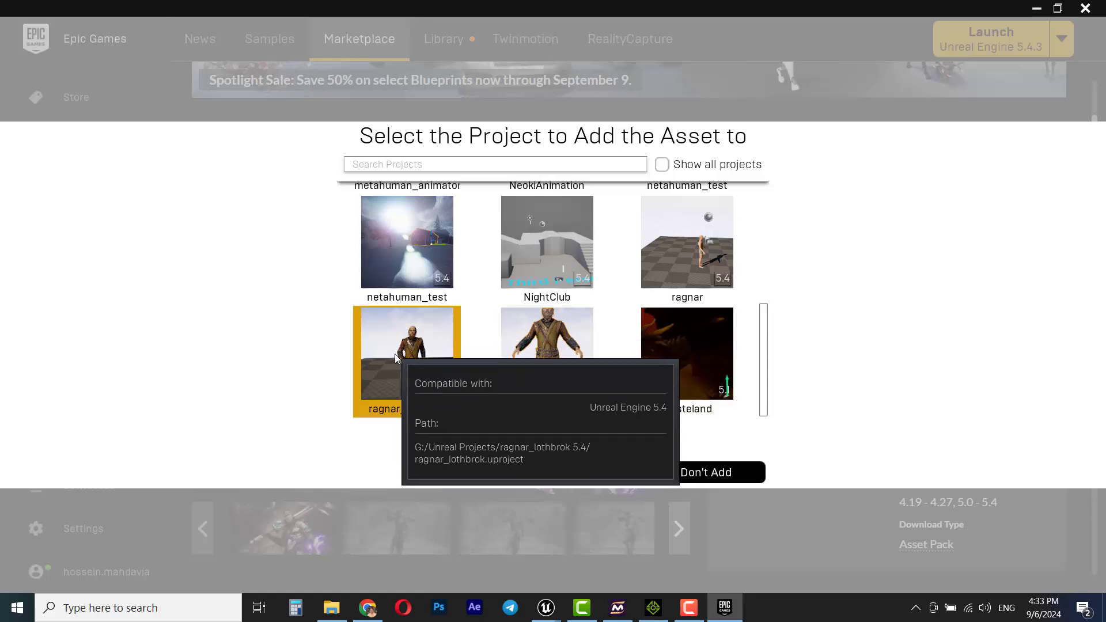
pyautogui.click(571, 471)
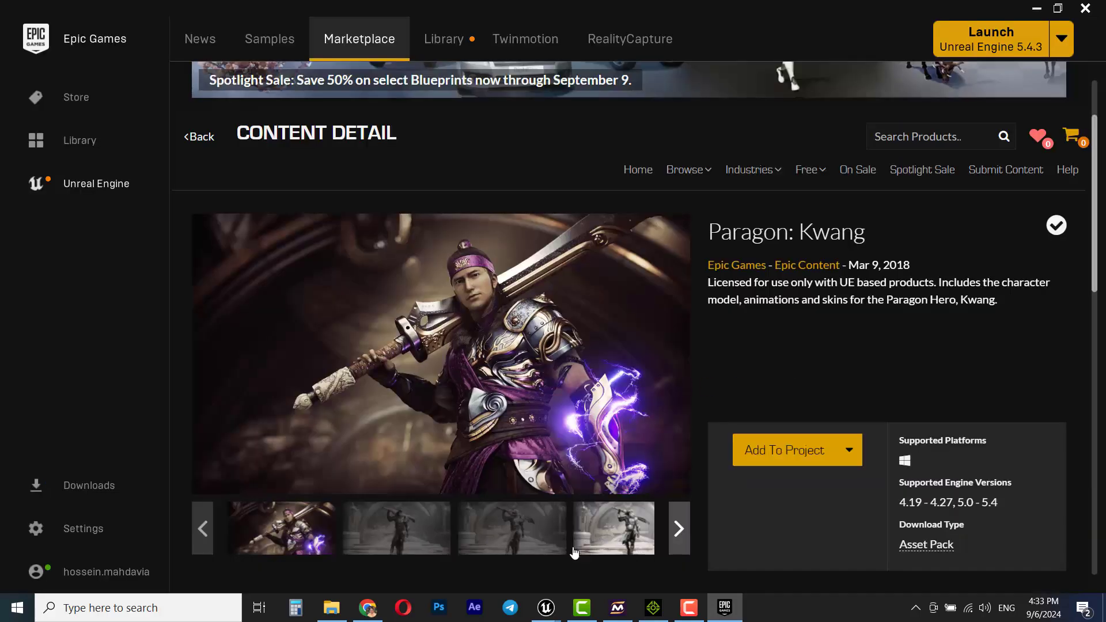
# Close Unreal Engine's Retarget Animations and Message Log windows, keeping the ragnar_lothbrok editor open.
pyautogui.moveTo(546, 608)
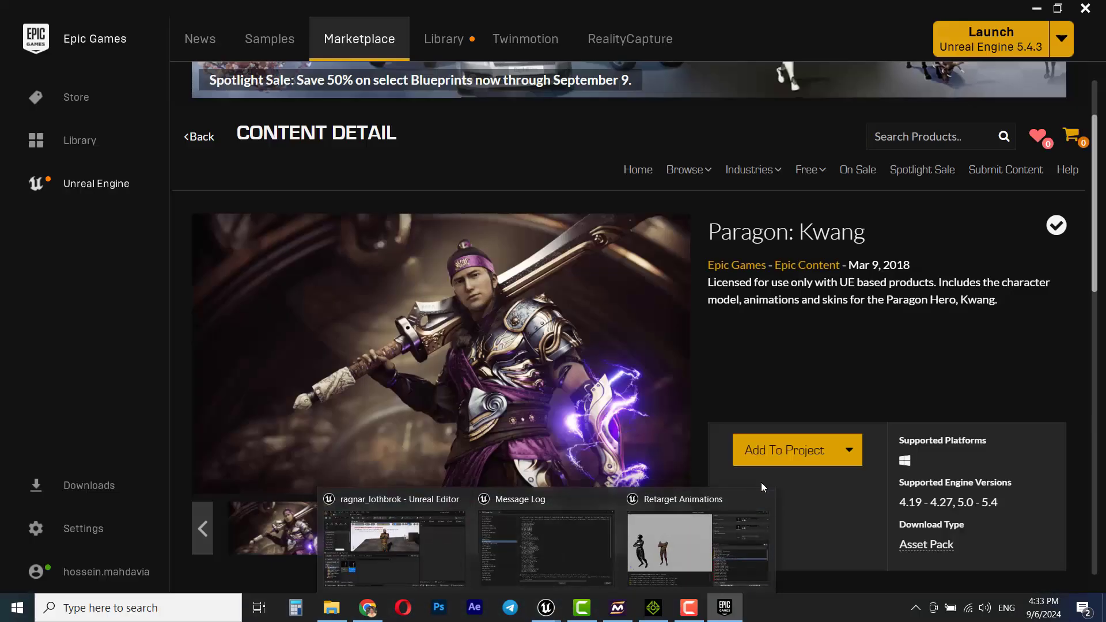
pyautogui.click(766, 499)
pyautogui.click(684, 499)
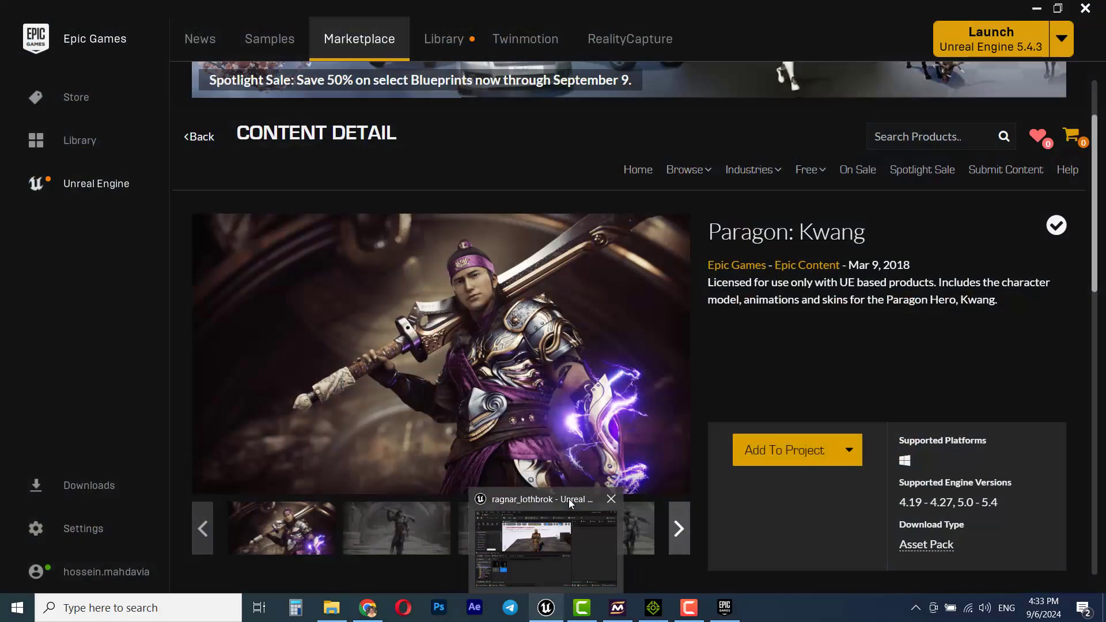
# Switch to the ragnar_lothbrok editor and open the Kwang Meshes folder under ParagonKwang, Characters, Heroes.
pyautogui.click(568, 499)
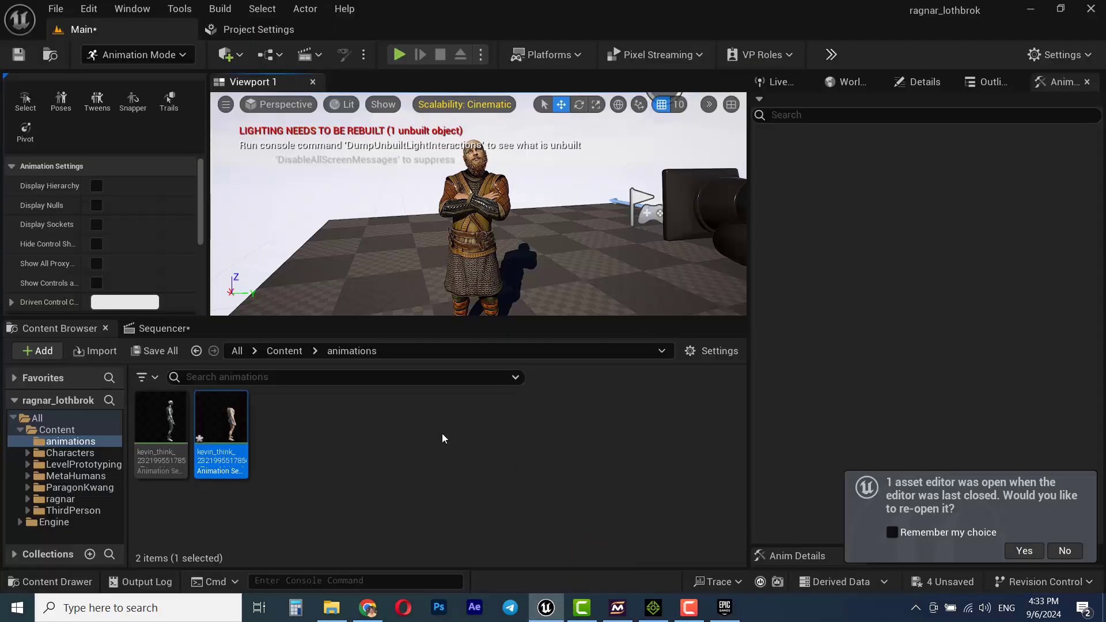
pyautogui.click(277, 352)
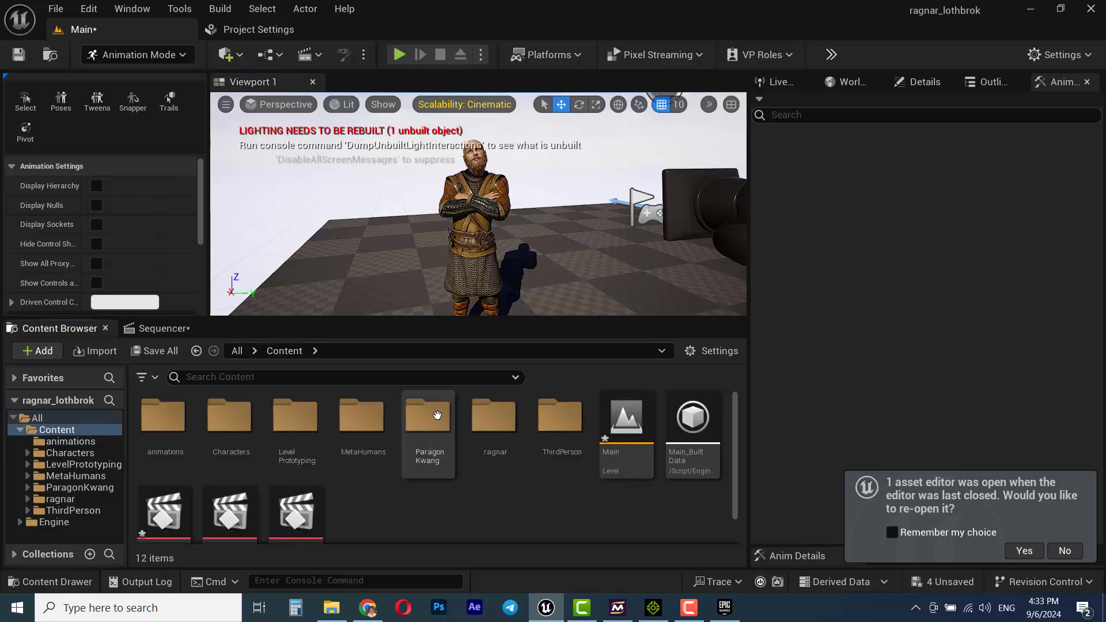
pyautogui.doubleClick(428, 461)
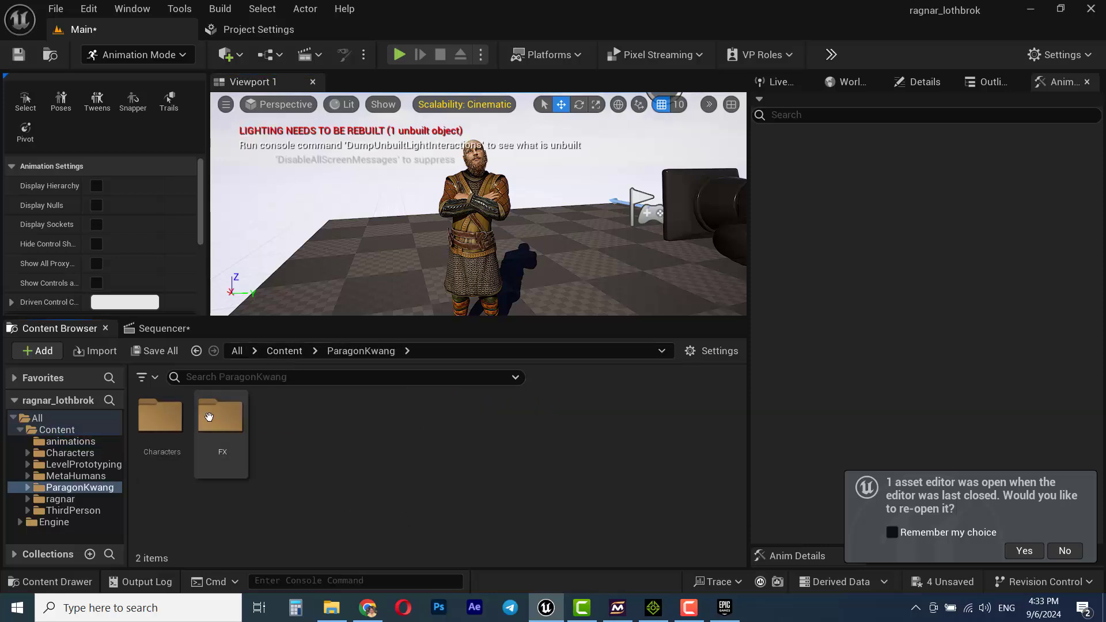
pyautogui.doubleClick(160, 418)
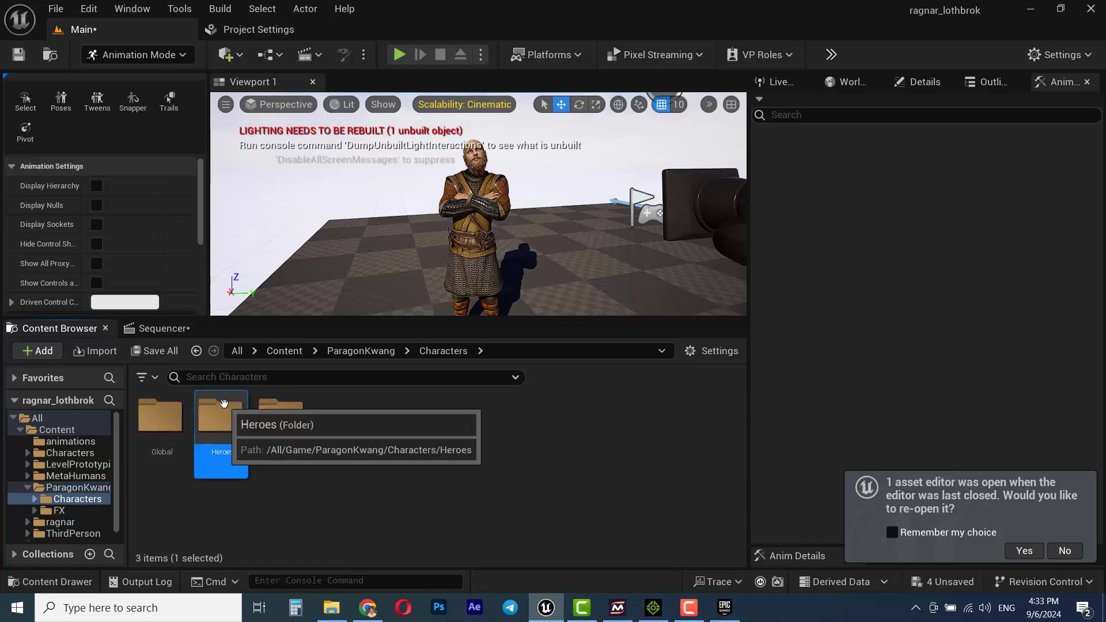
pyautogui.doubleClick(222, 418)
pyautogui.doubleClick(160, 417)
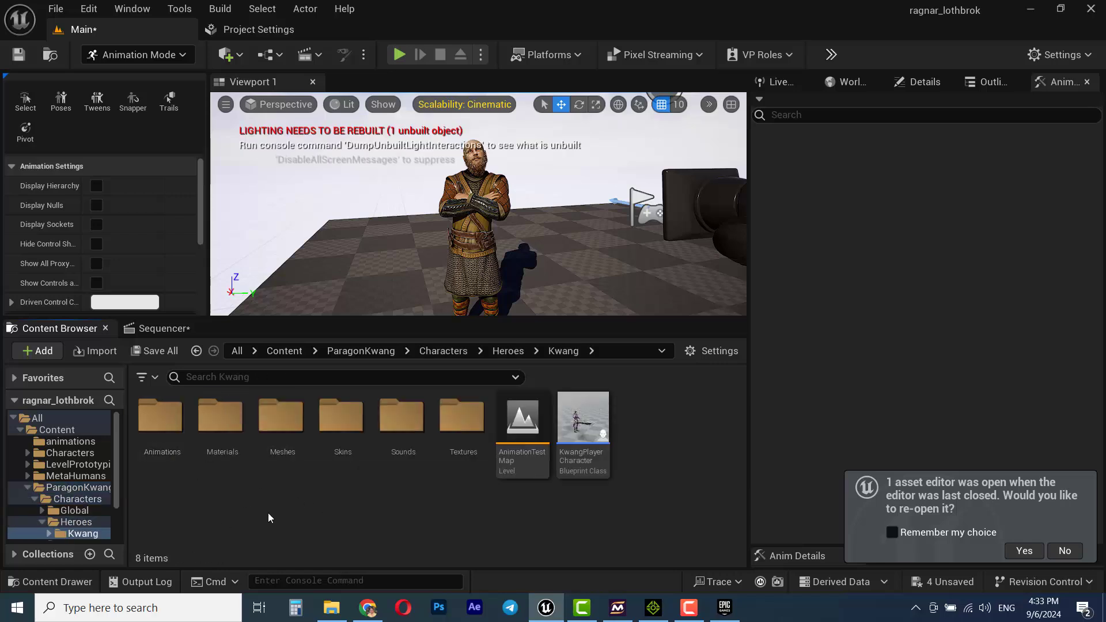
pyautogui.doubleClick(281, 416)
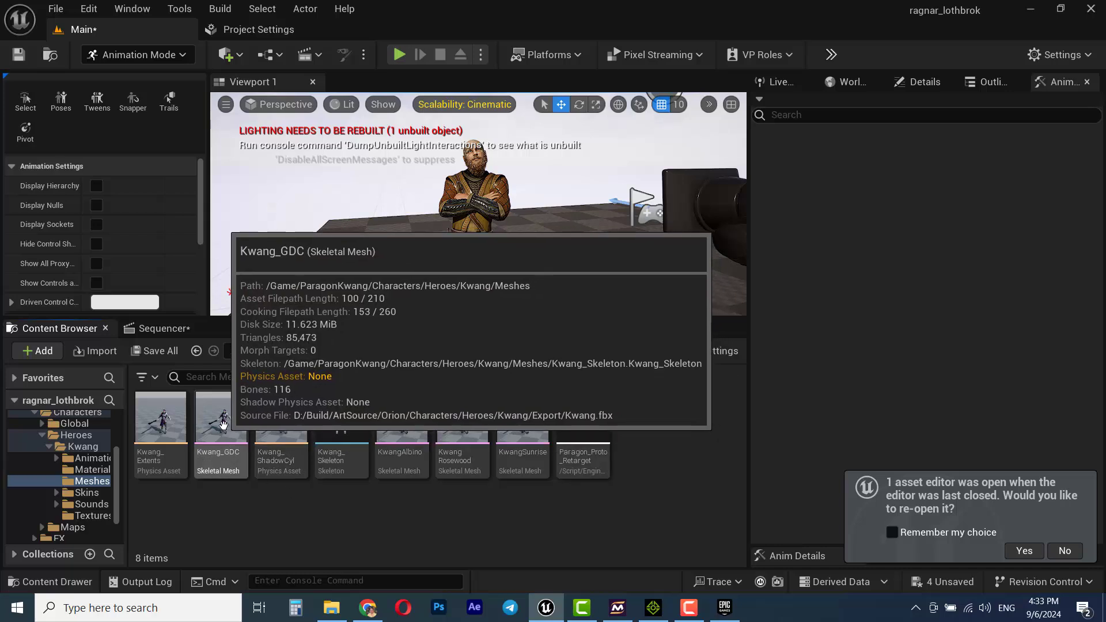
# Place the Kwang_GDC skeletal mesh in the level beside ragnar and rotate it 90 degrees about the vertical axis.
pyautogui.click(223, 424)
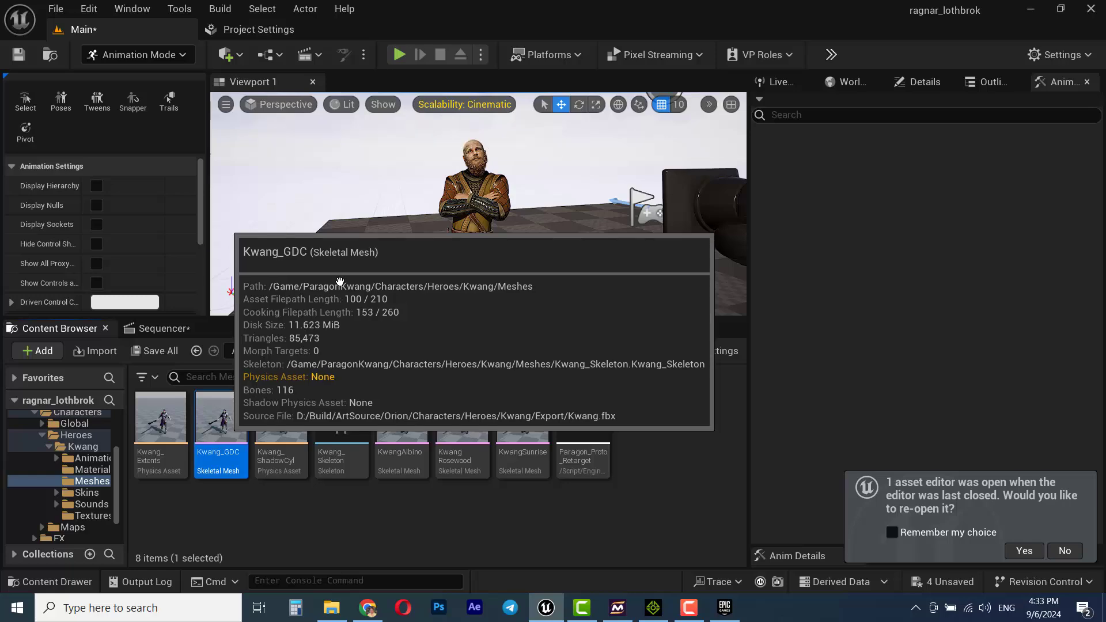
pyautogui.moveTo(340, 282); pyautogui.dragTo(642, 258)
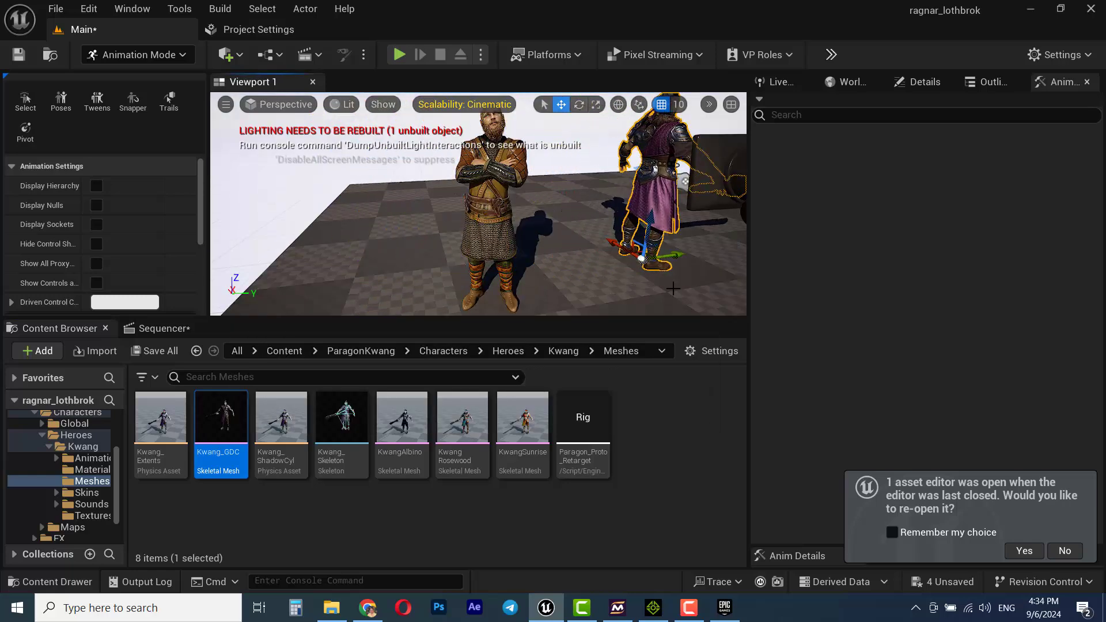
pyautogui.moveTo(674, 289)
pyautogui.mouseDown(button='right')
pyautogui.moveTo(660, 295)
pyautogui.moveTo(683, 288)
pyautogui.moveTo(659, 284)
pyautogui.mouseUp(button='right')
pyautogui.press('d')
pyautogui.press('e')
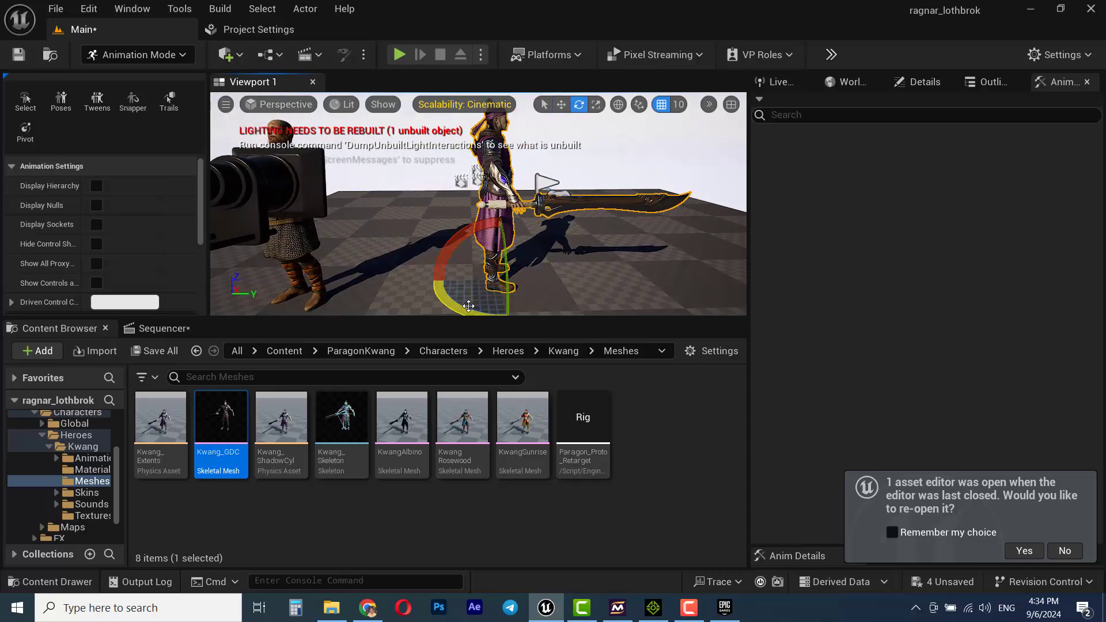
pyautogui.moveTo(468, 306); pyautogui.dragTo(562, 282)
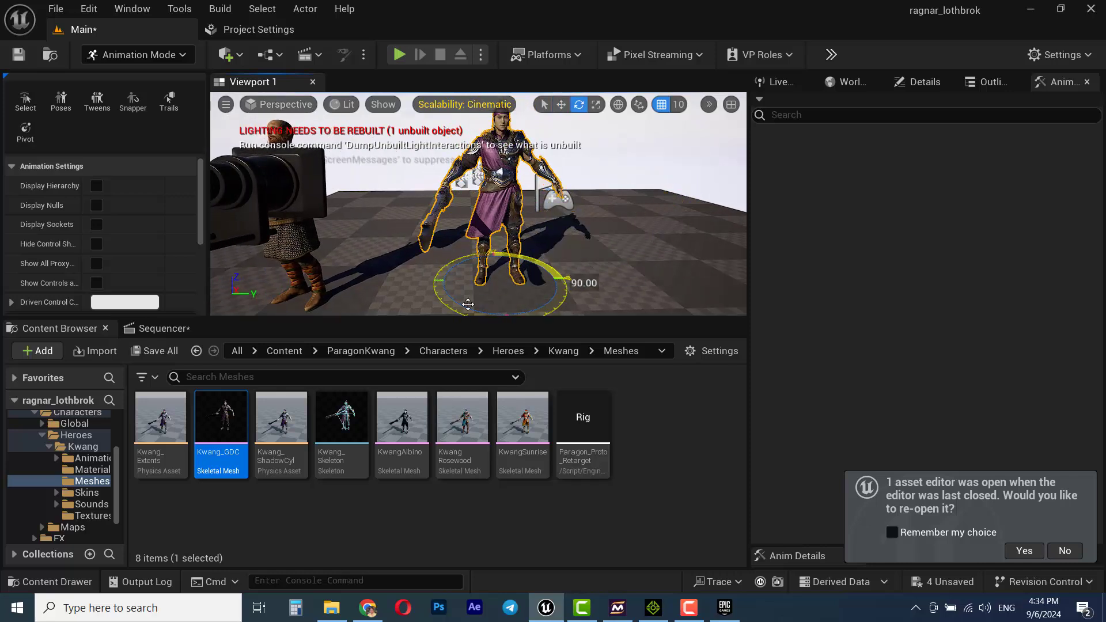
pyautogui.moveTo(467, 304); pyautogui.dragTo(468, 304)
pyautogui.press('w')
pyautogui.moveTo(418, 213); pyautogui.dragTo(399, 212, button='right')
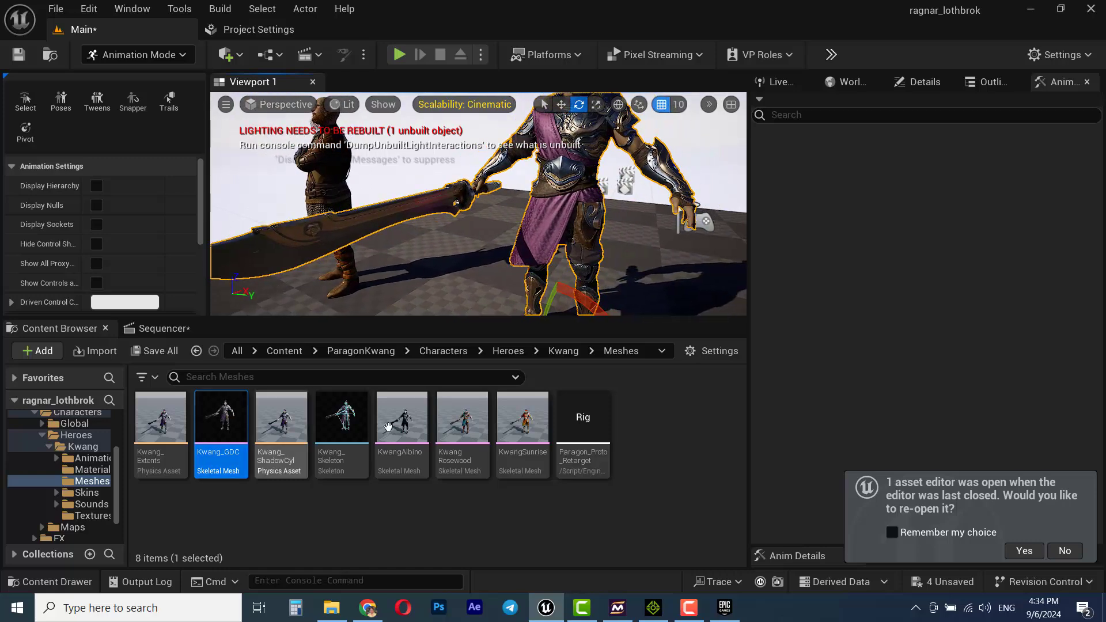
# Create a new material named M_invisible in the Kwang Meshes folder and open it for editing.
pyautogui.click(647, 467)
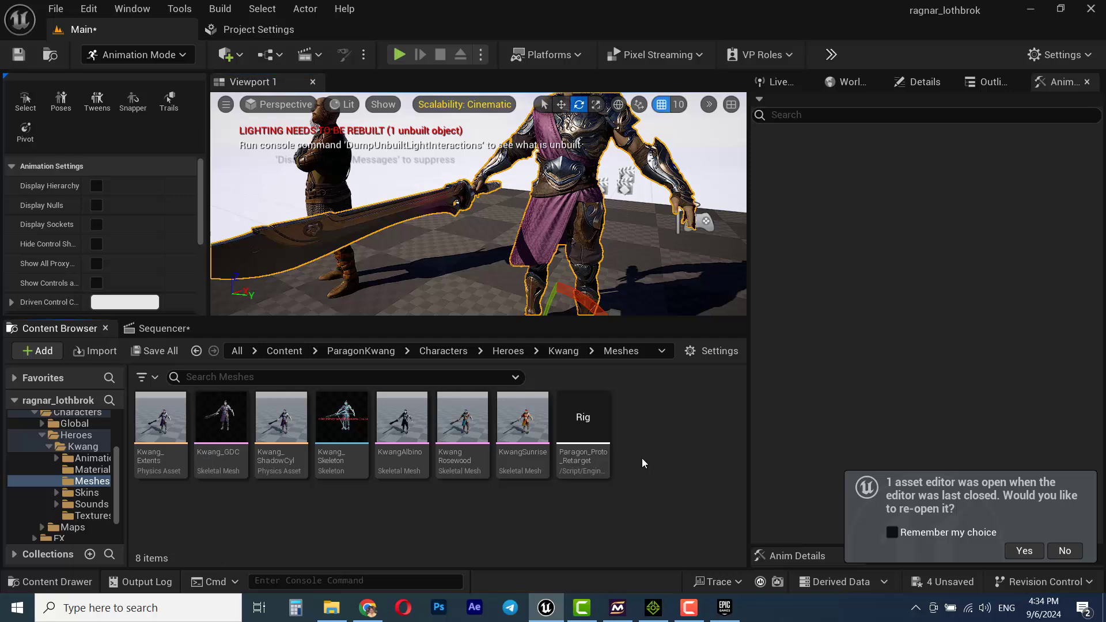
pyautogui.rightClick(644, 461)
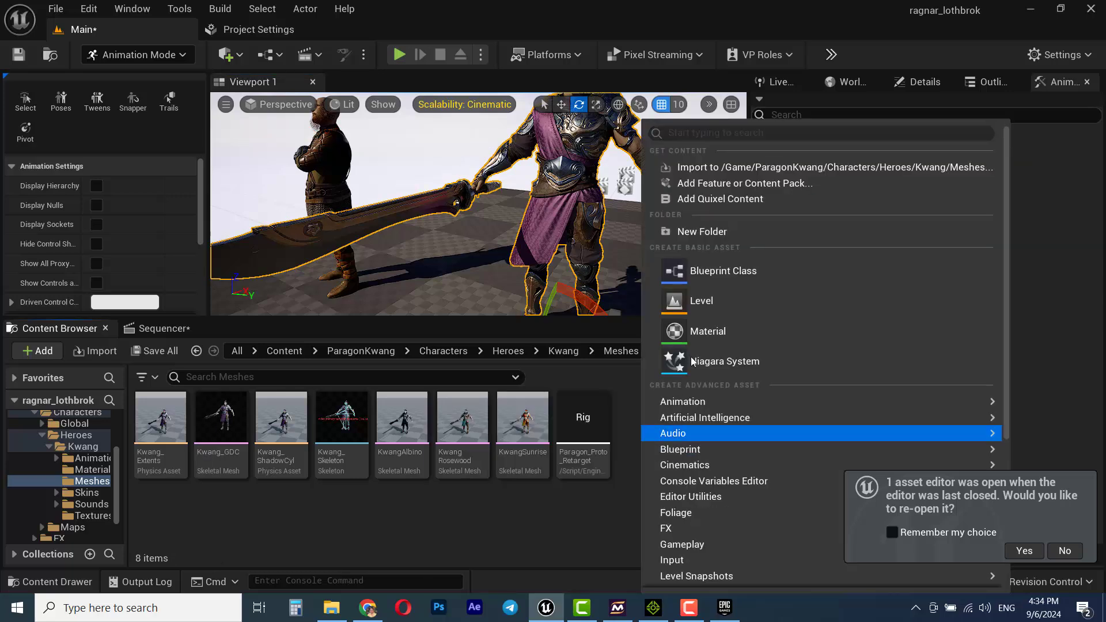
pyautogui.click(720, 332)
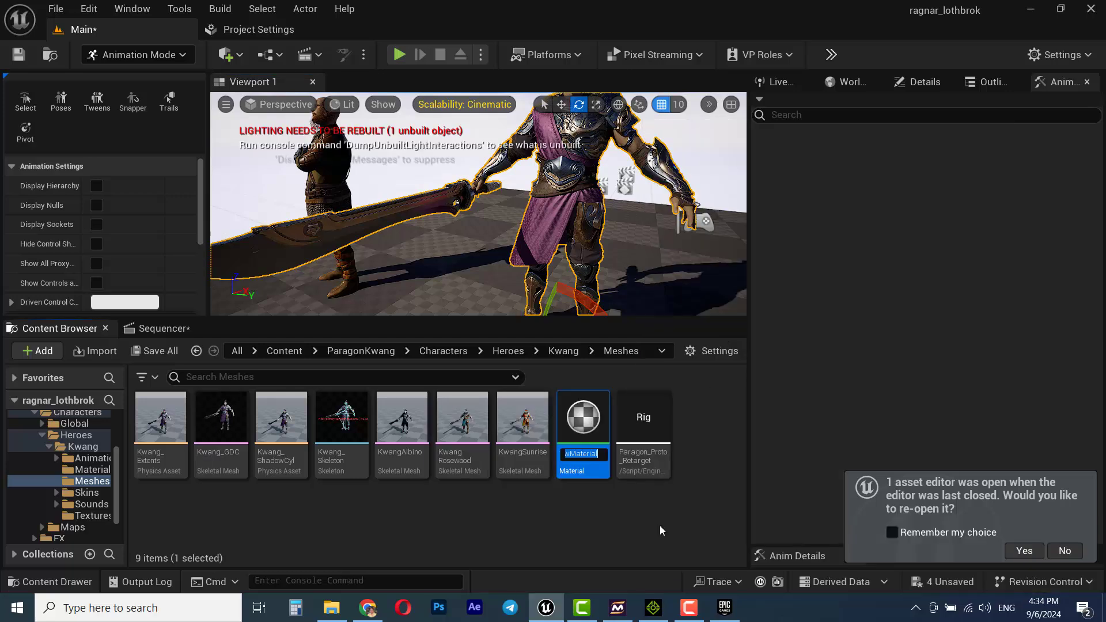
pyautogui.write('M_invisible')
pyautogui.press('Return')
pyautogui.press('Return')
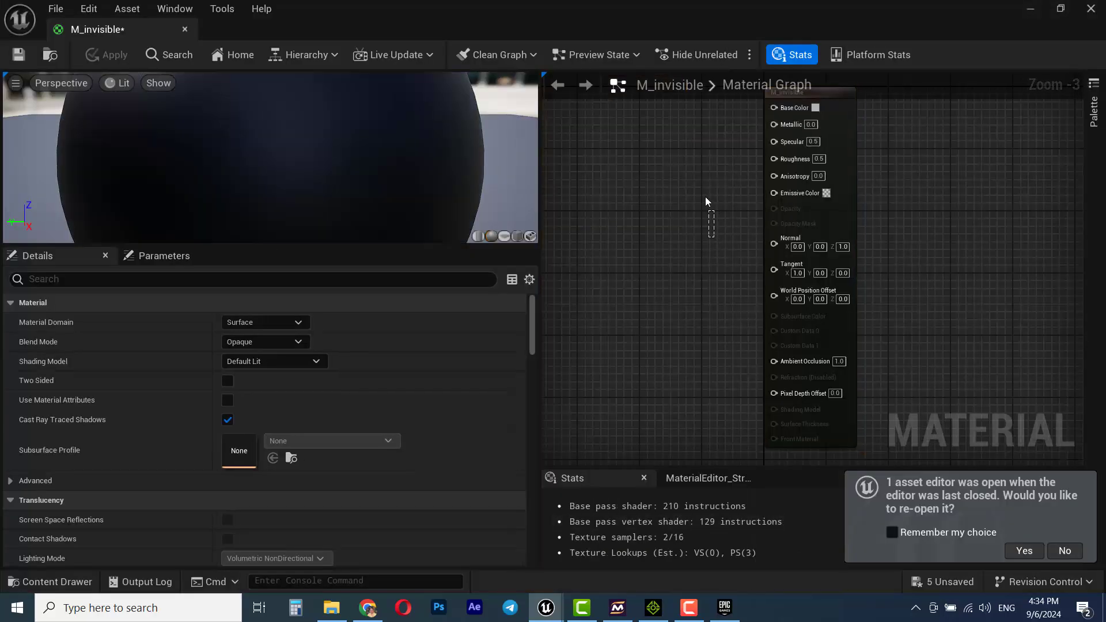
# Set the blend mode of the M_invisible material to Translucent.
pyautogui.moveTo(705, 196); pyautogui.dragTo(709, 222, button='right')
pyautogui.click(807, 123)
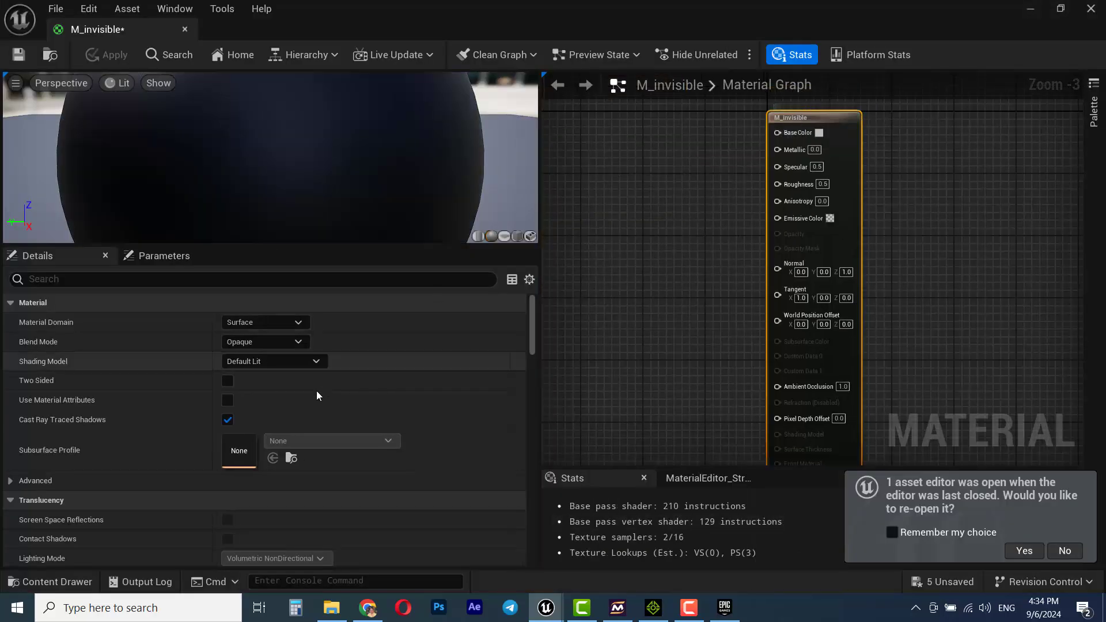
pyautogui.click(267, 346)
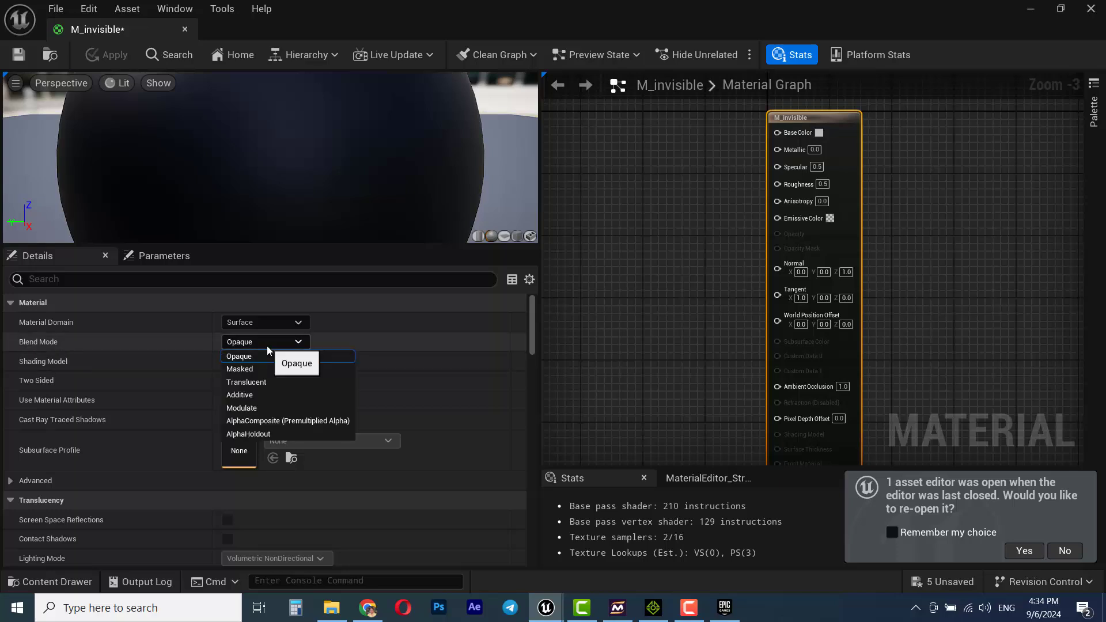
pyautogui.click(258, 381)
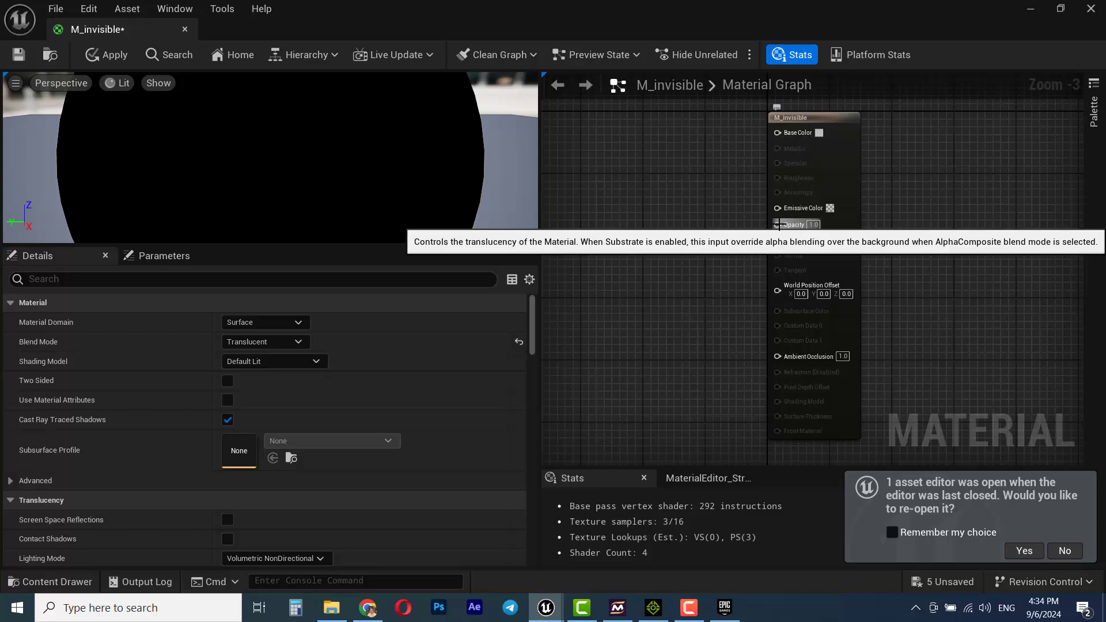
# Feed a Constant node with value 0 into the Opacity input of M_invisible, then save and close the material.
pyautogui.moveTo(779, 225); pyautogui.dragTo(692, 226)
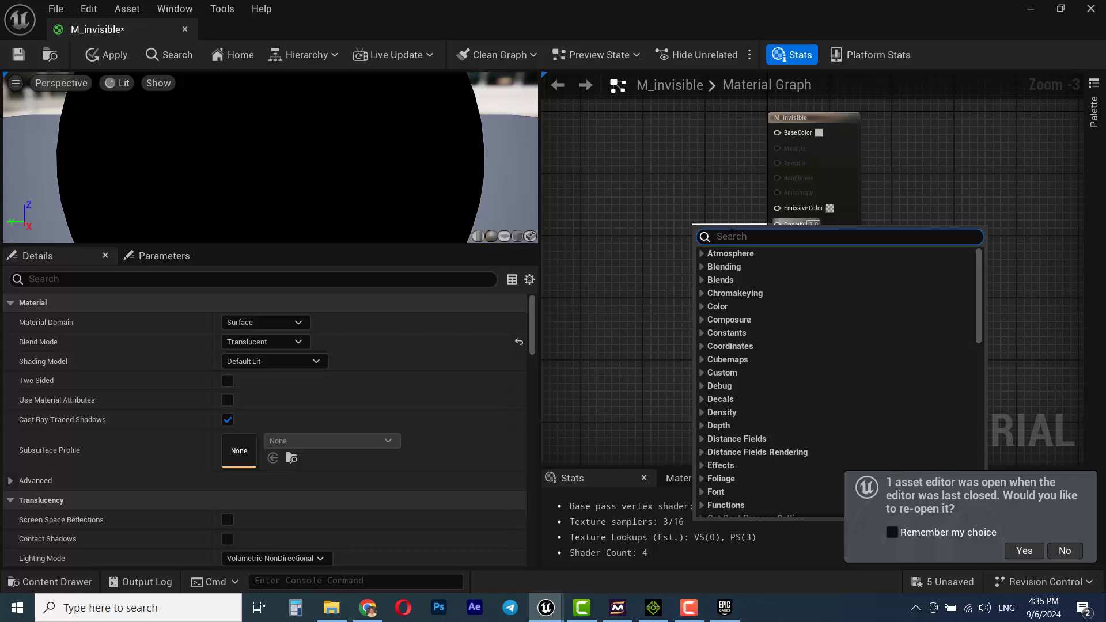
pyautogui.write('cont')
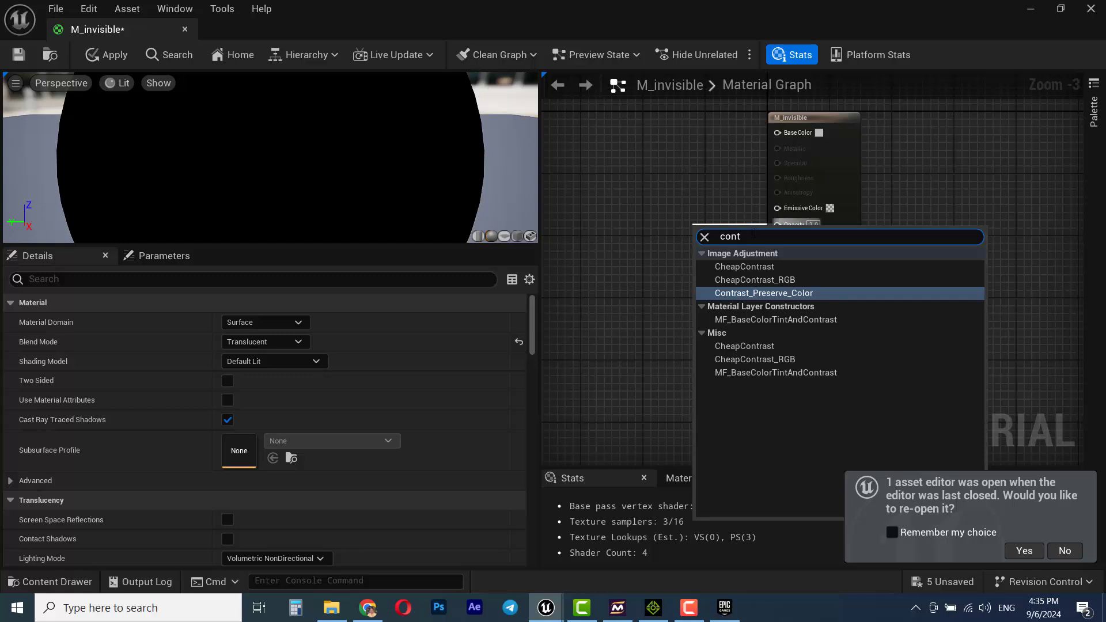
pyautogui.press('BackSpace')
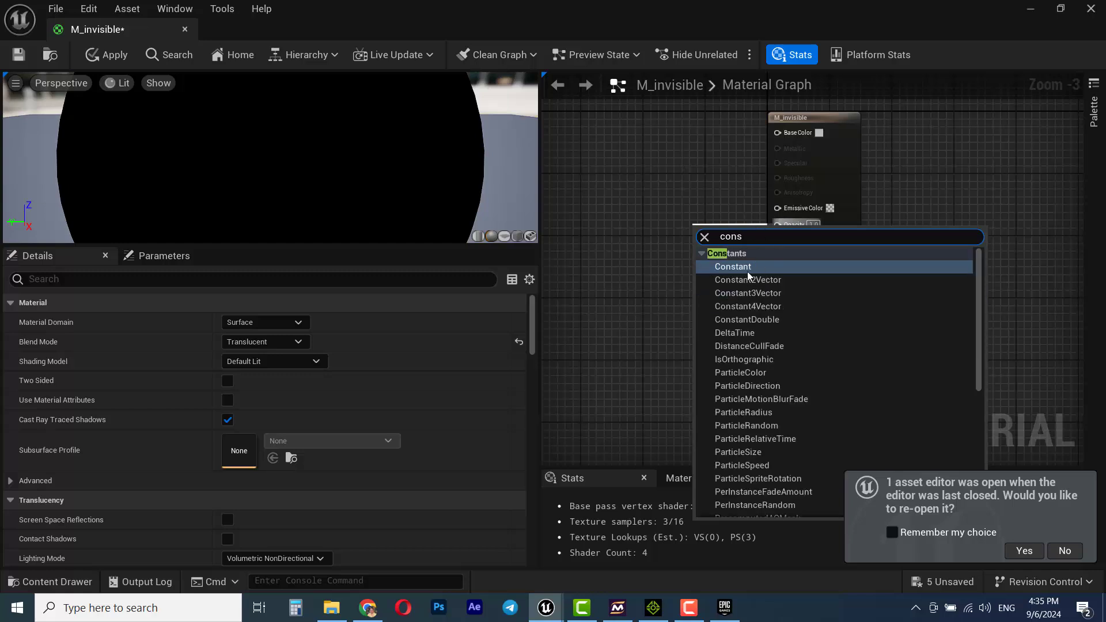
pyautogui.click(746, 270)
pyautogui.moveTo(711, 229); pyautogui.dragTo(670, 224)
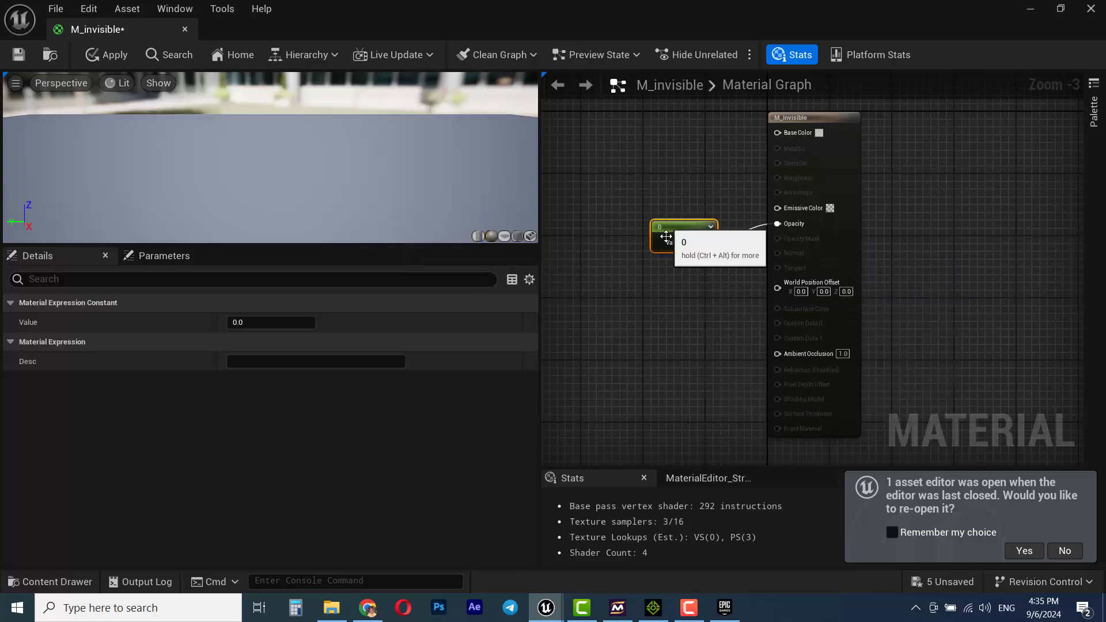
pyautogui.click(19, 55)
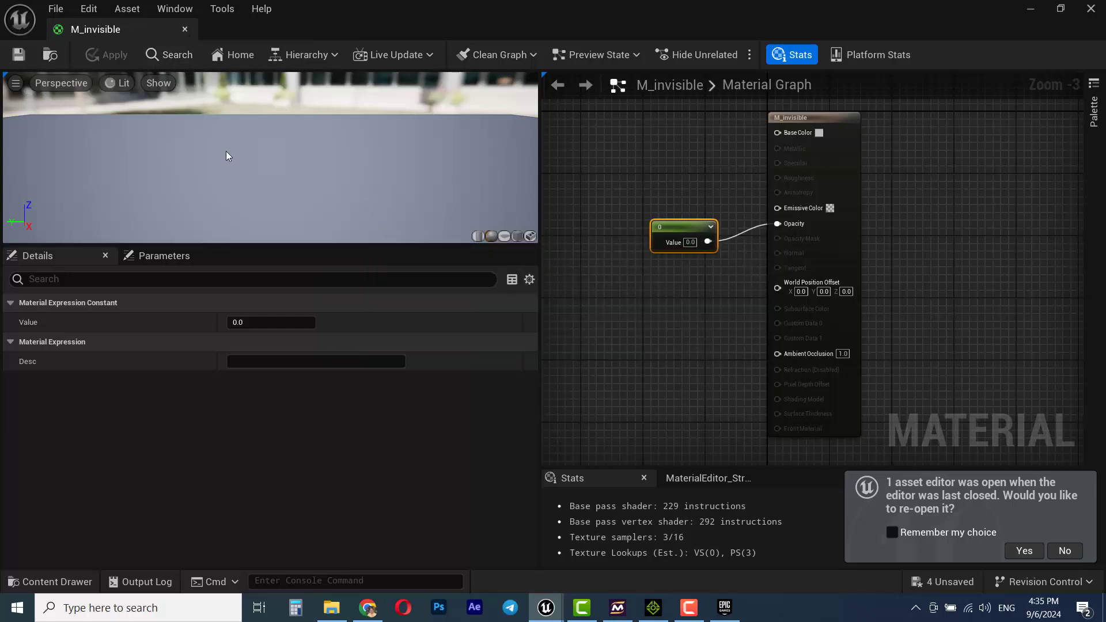
pyautogui.click(185, 29)
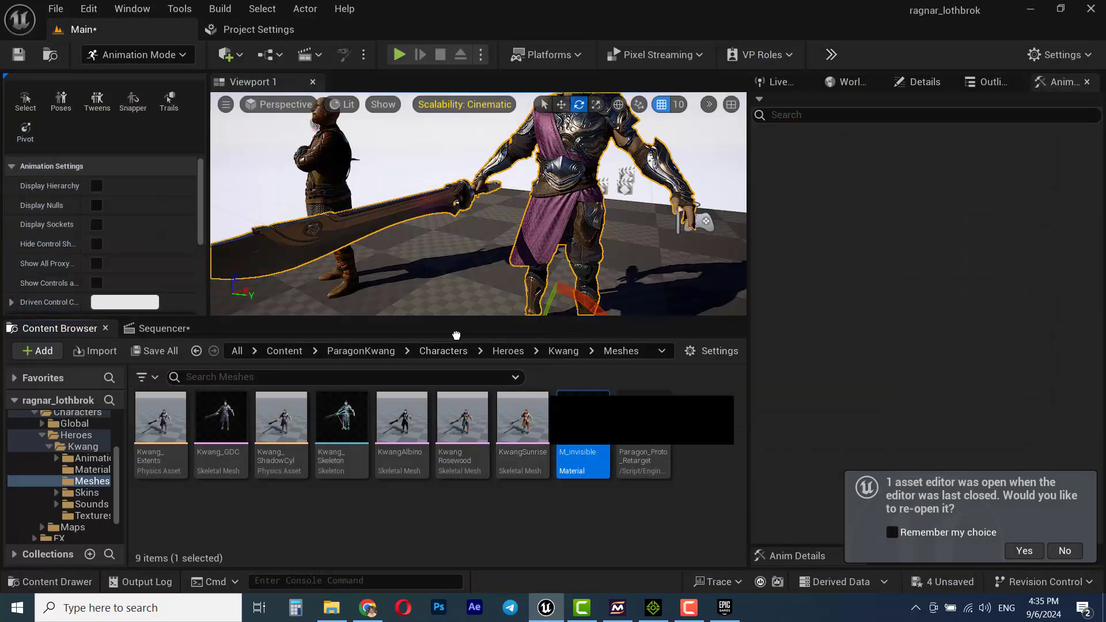
# Apply the M_invisible material to the sword of the Kwang character placed in the level.
pyautogui.moveTo(456, 335); pyautogui.dragTo(300, 234)
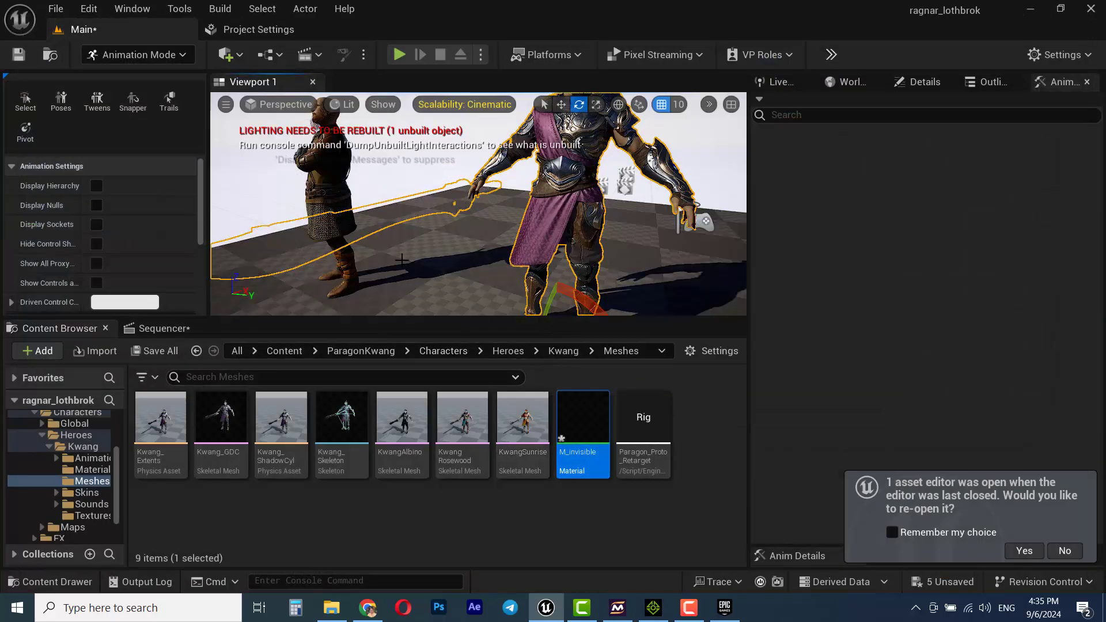
pyautogui.moveTo(402, 260); pyautogui.dragTo(441, 262, button='right')
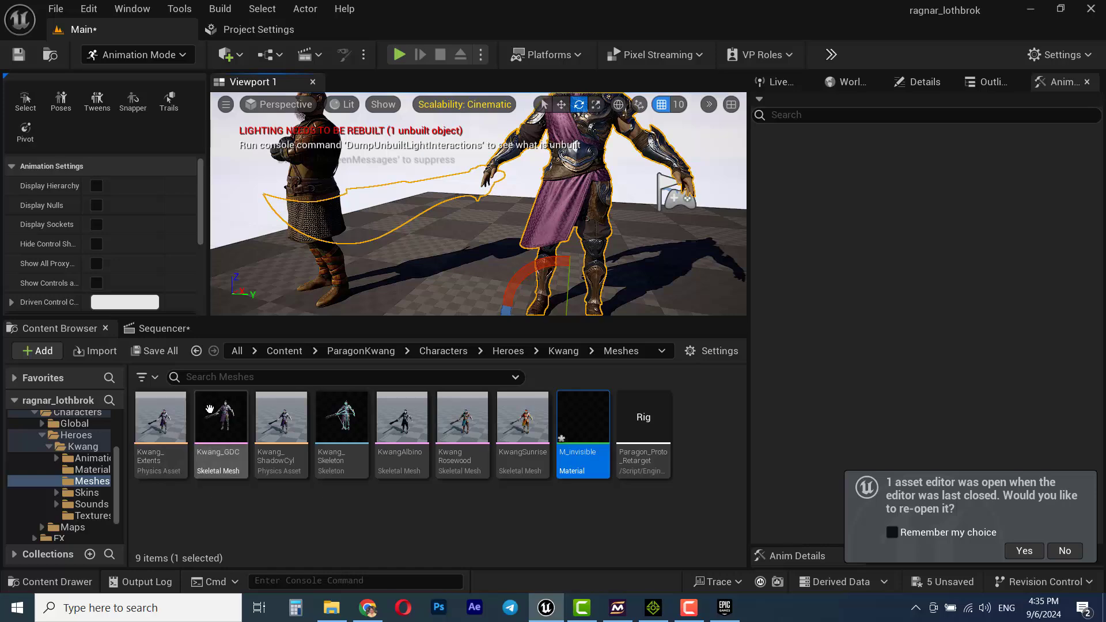
# Open the Kwang_GDC skeletal mesh, assign M_invisible to its M05_Weapon material slot (Element 17), and save the mesh.
pyautogui.moveTo(213, 414)
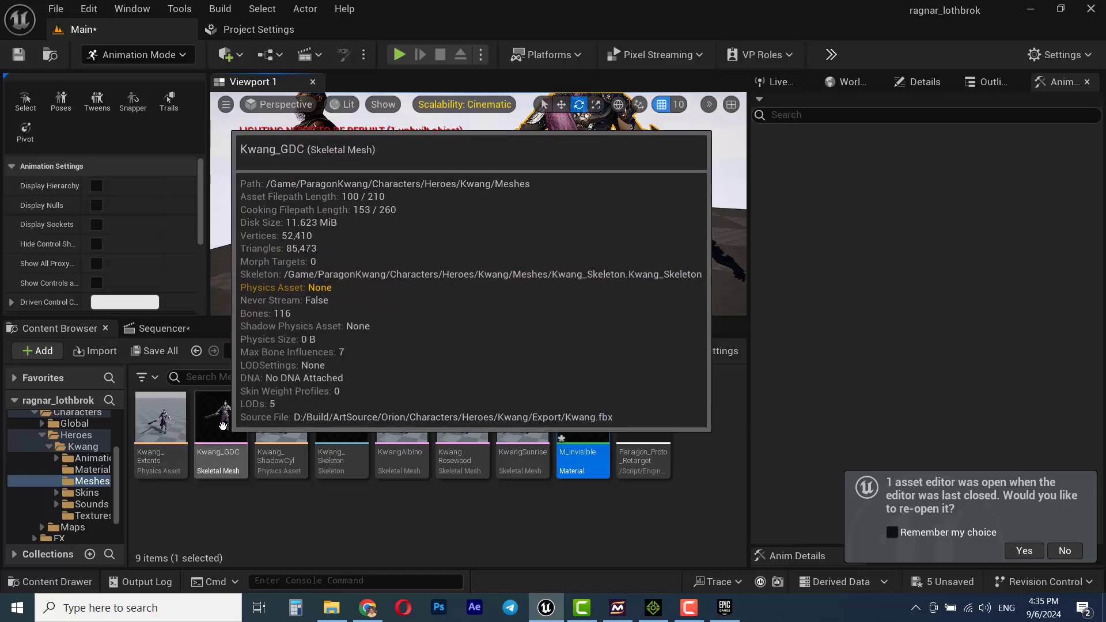
pyautogui.doubleClick(223, 426)
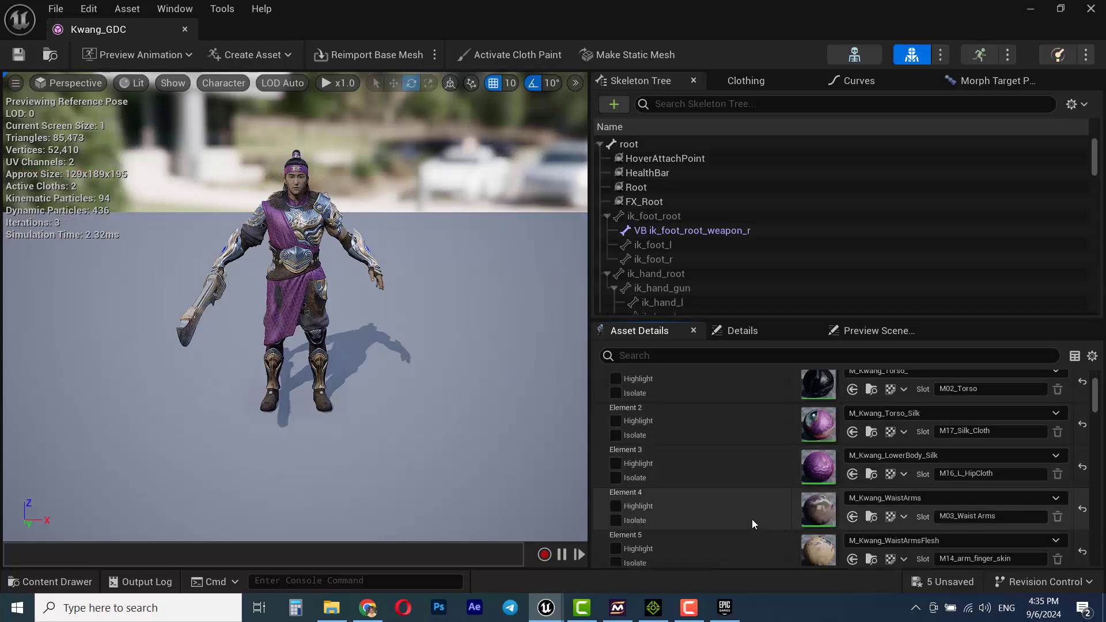
pyautogui.scroll(-10, 752, 530)
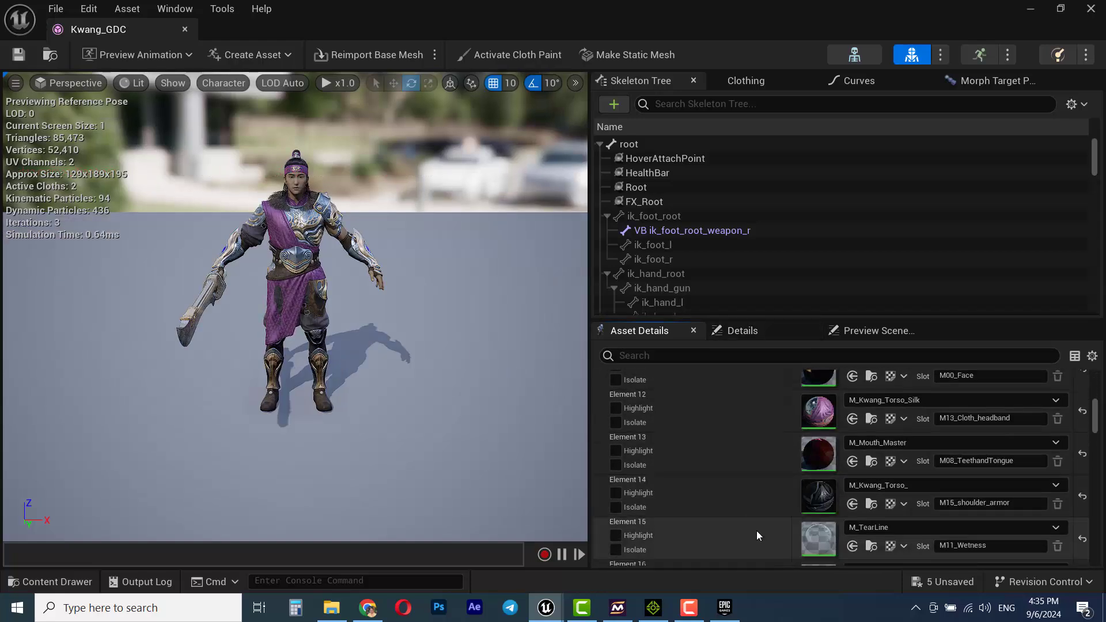
pyautogui.scroll(-4, 756, 531)
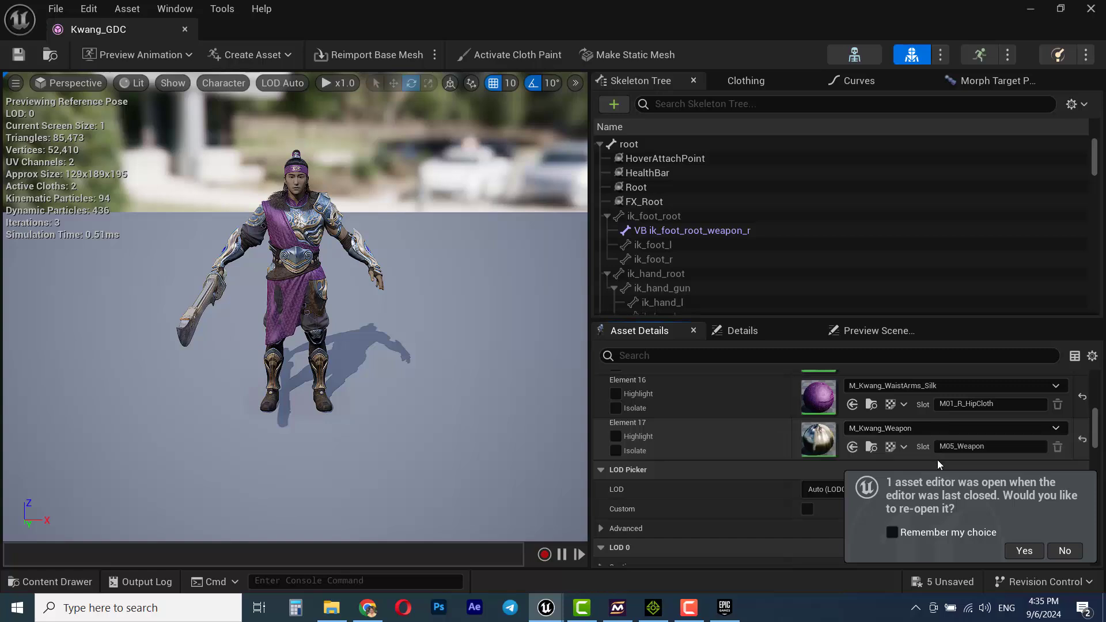
pyautogui.click(987, 429)
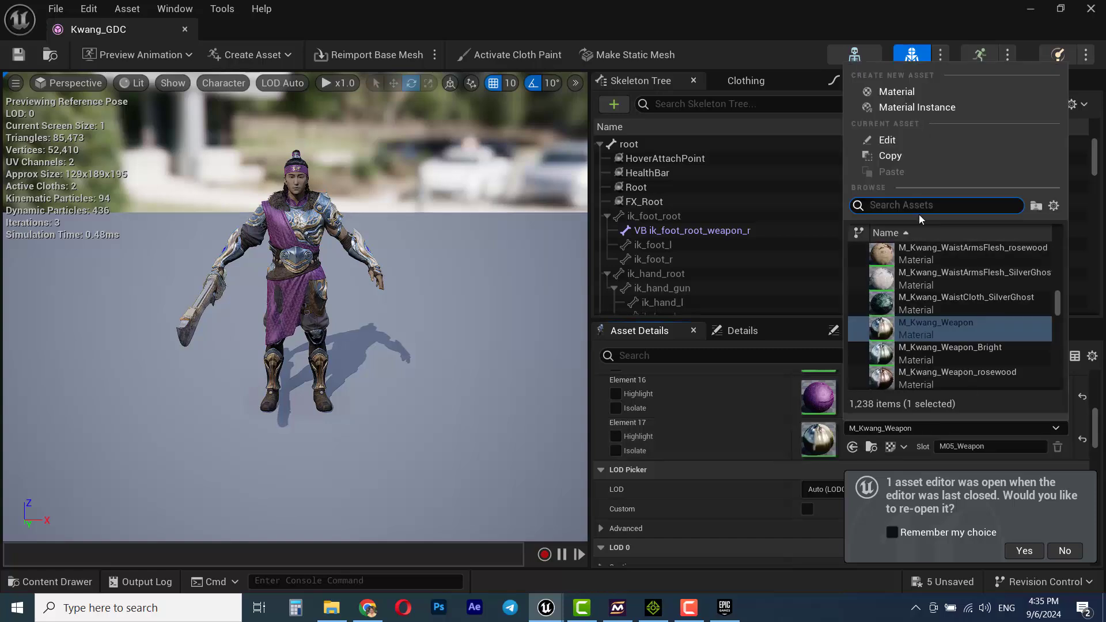
pyautogui.write('m_in')
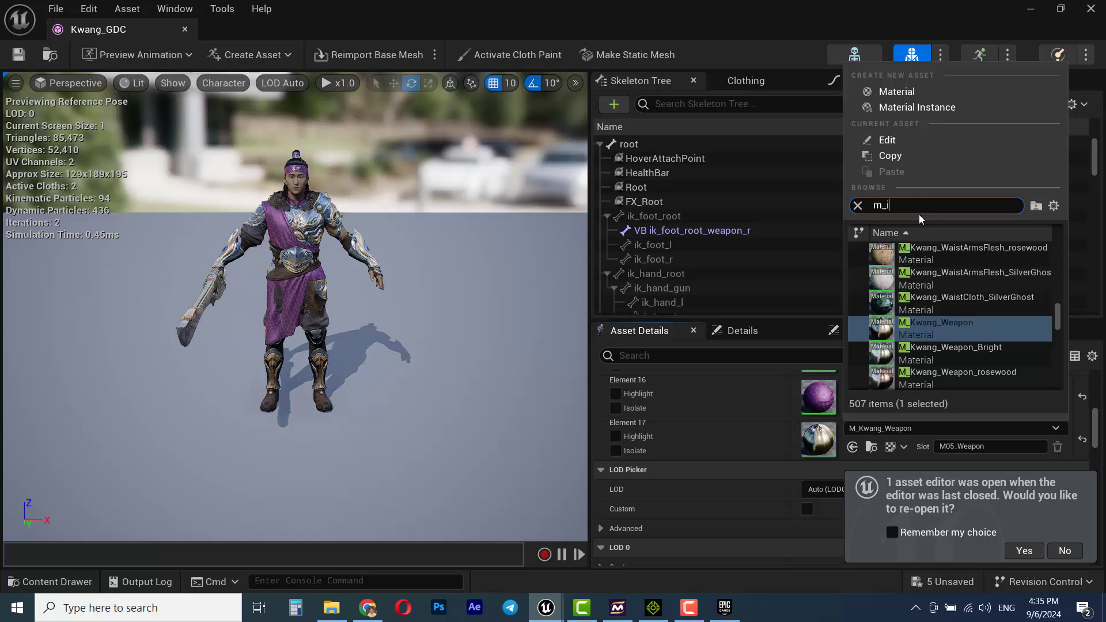
pyautogui.write('v')
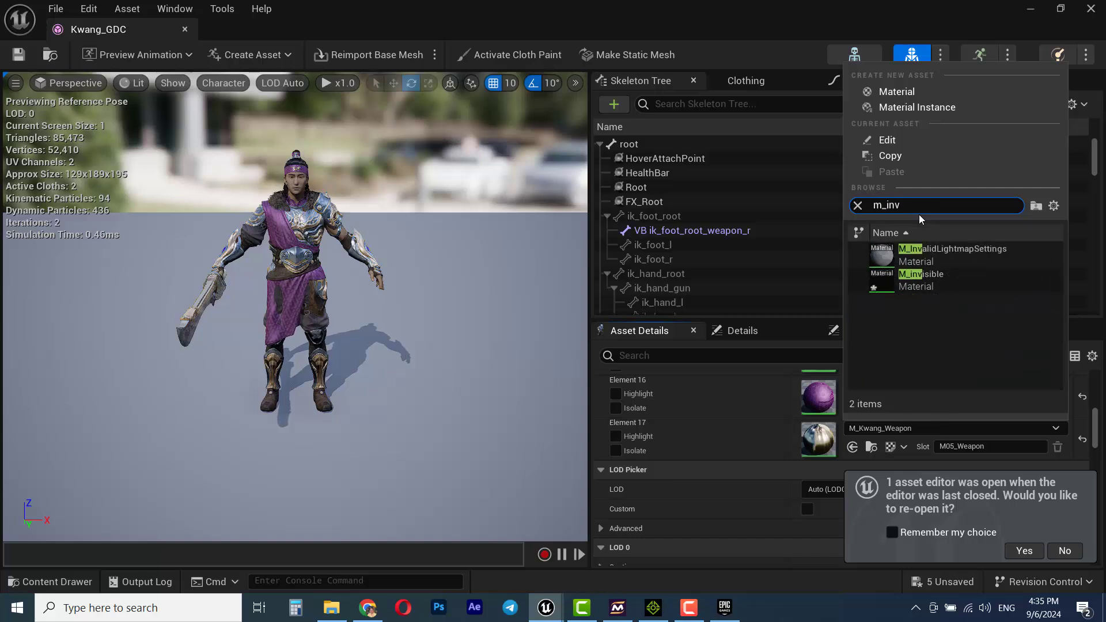
pyautogui.click(908, 281)
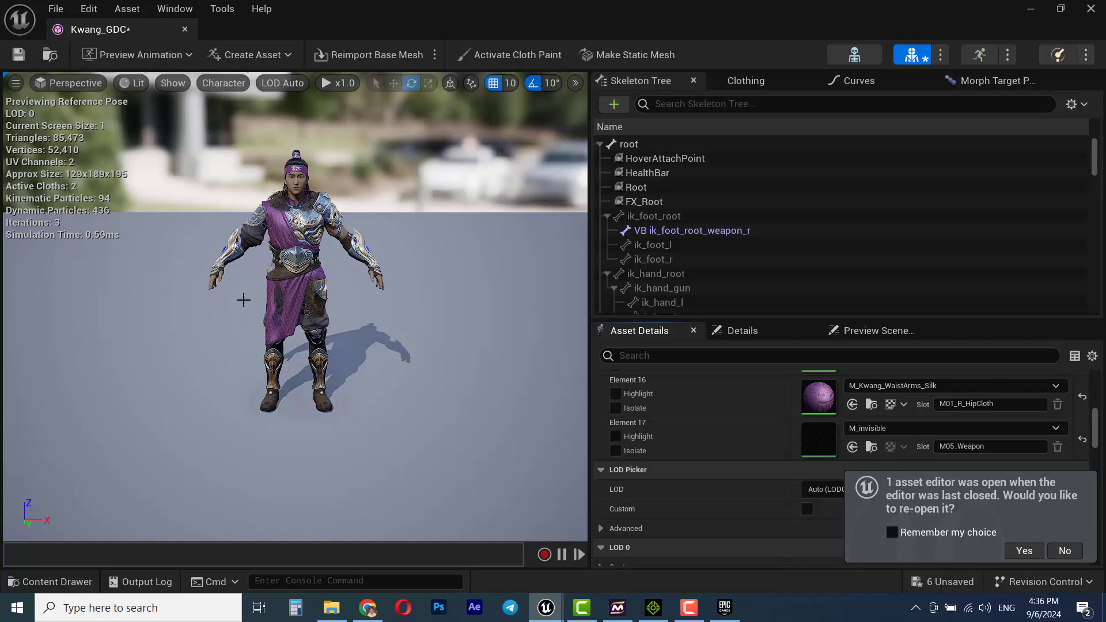
pyautogui.click(19, 55)
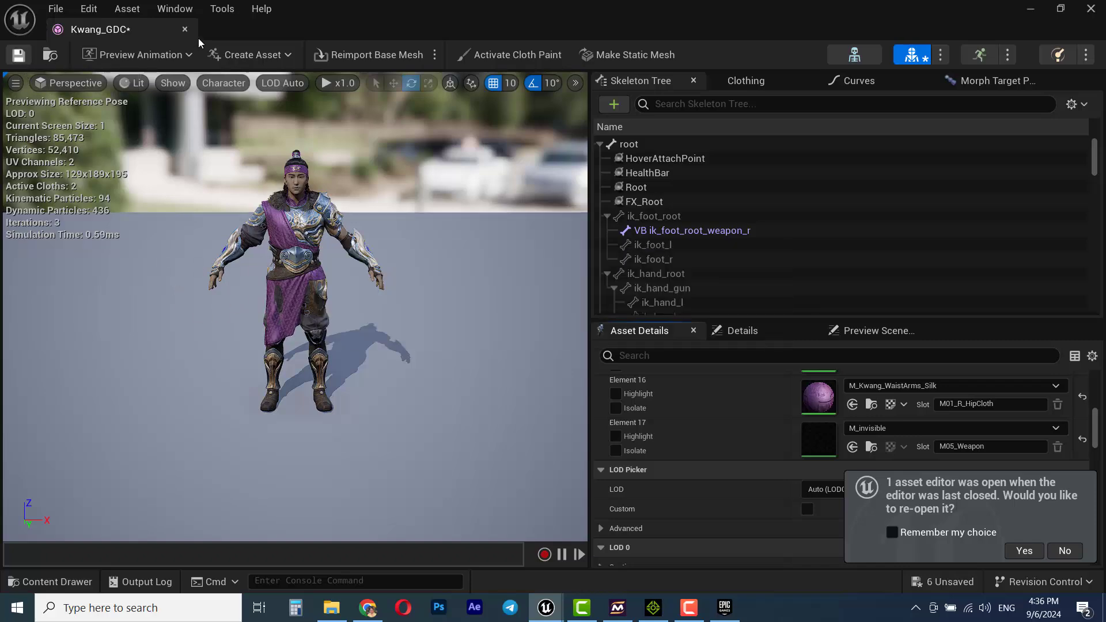
# Close the Kwang_GDC mesh and start retargeting the original kevin_think animation from the animations folder, with Kwang_GDC as target skeletal mesh.
pyautogui.click(184, 29)
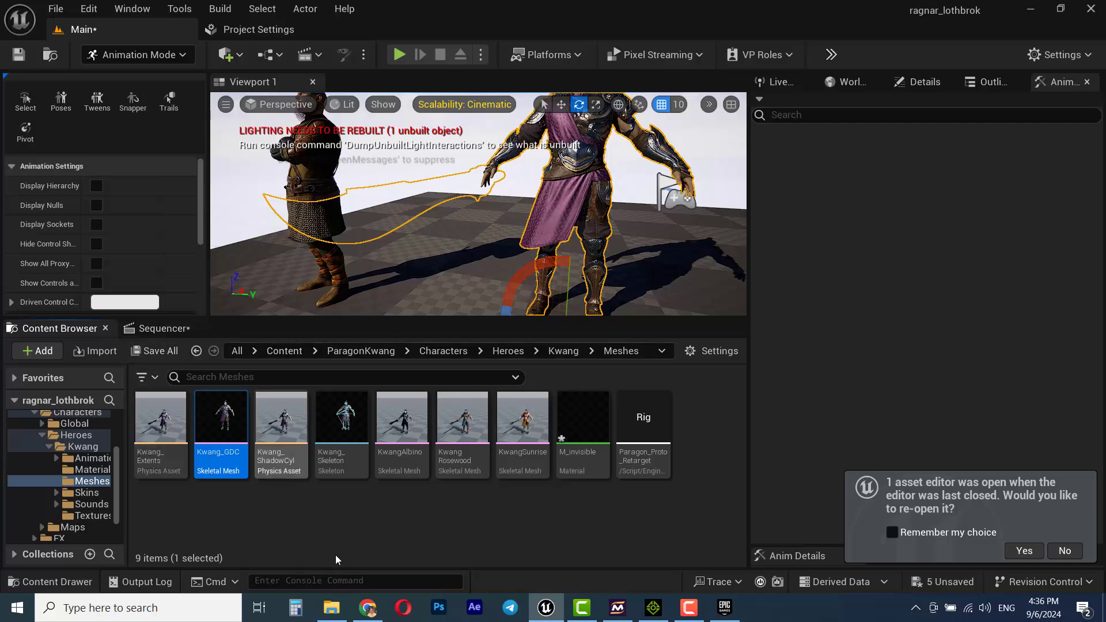
pyautogui.click(293, 351)
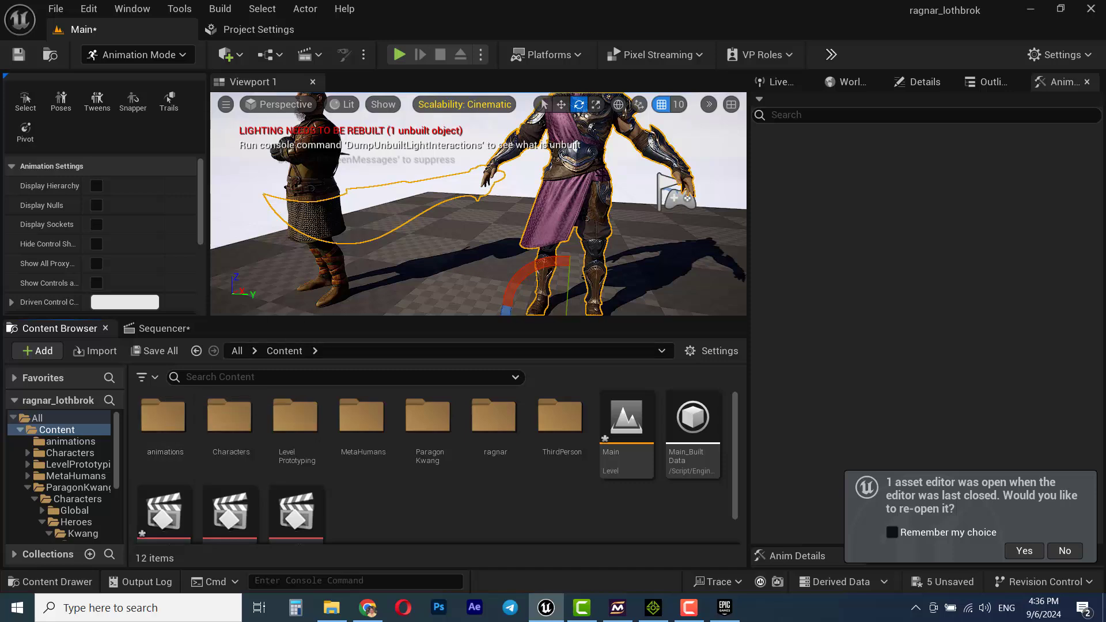
pyautogui.doubleClick(152, 413)
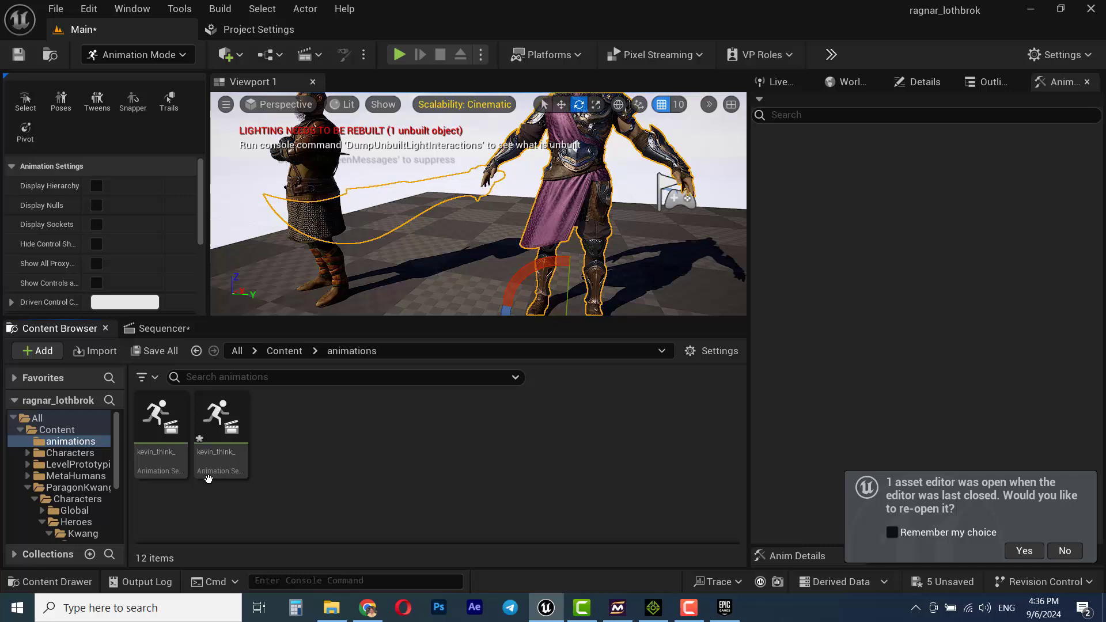
pyautogui.rightClick(160, 423)
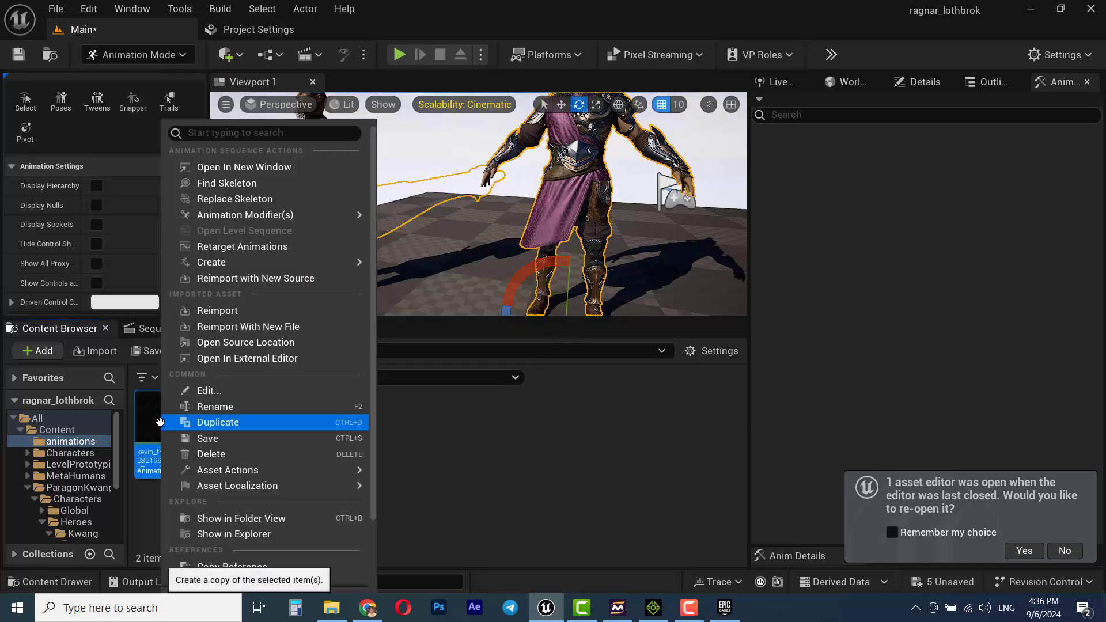
pyautogui.click(255, 248)
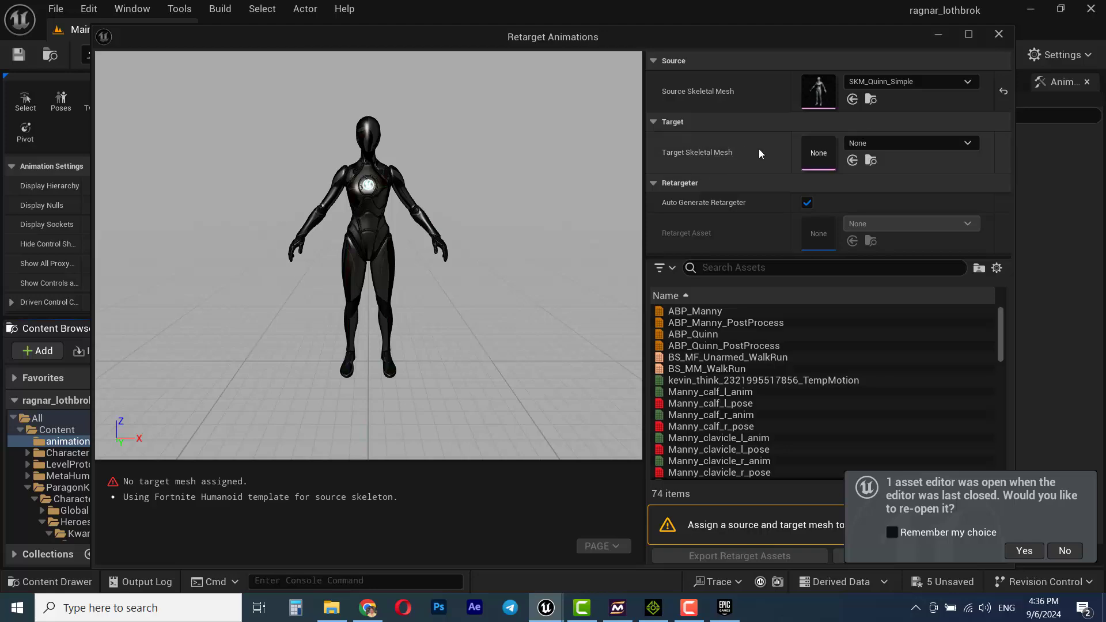
pyautogui.click(921, 144)
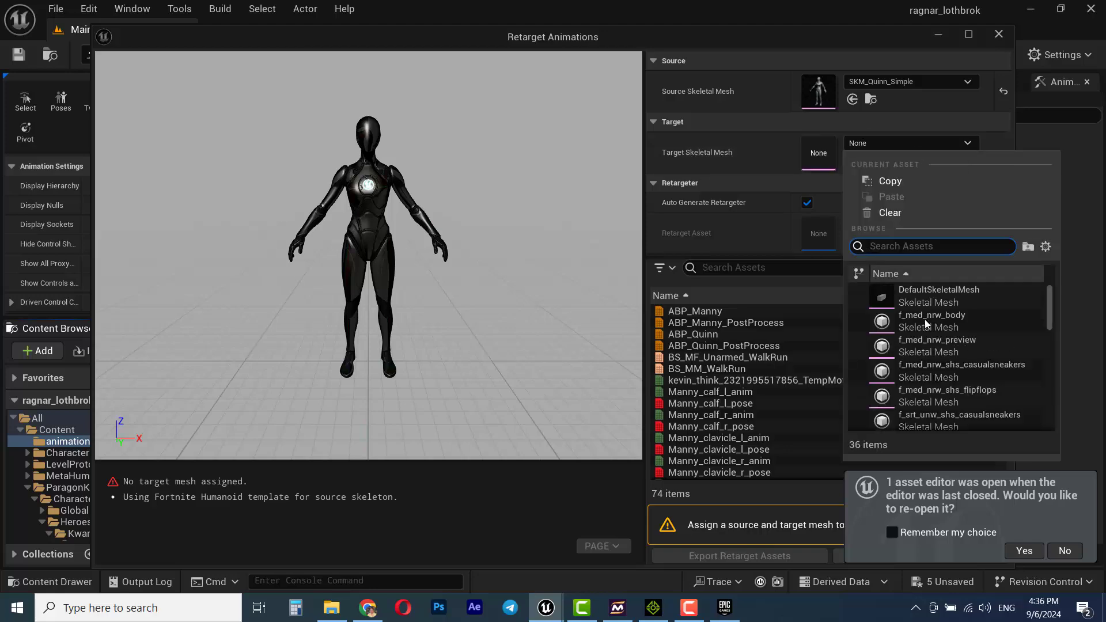
pyautogui.scroll(-4, 950, 386)
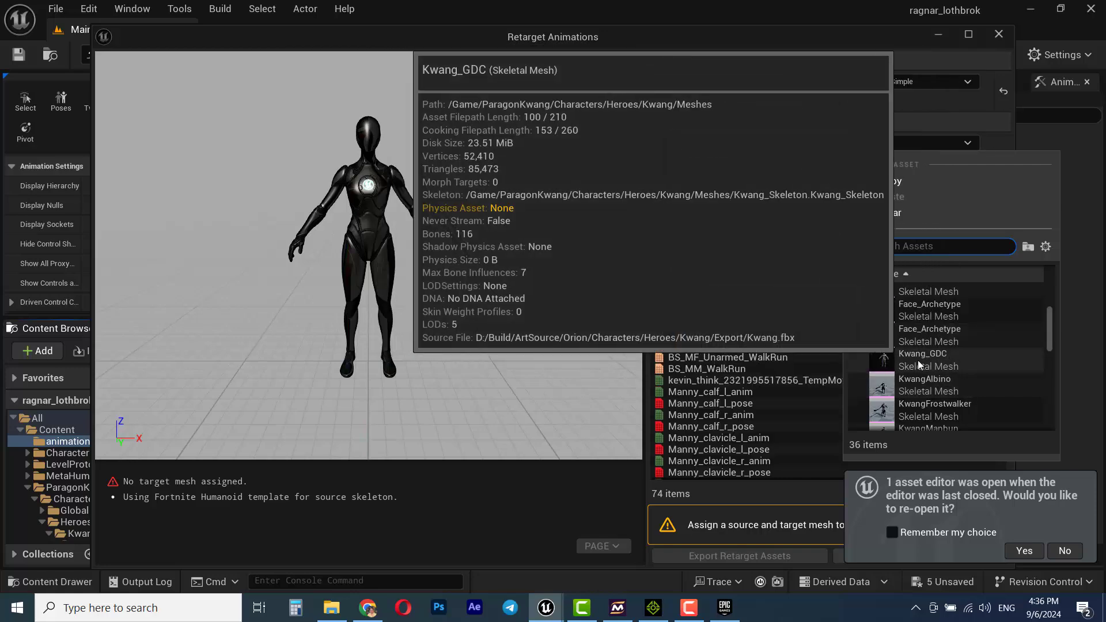
pyautogui.click(906, 358)
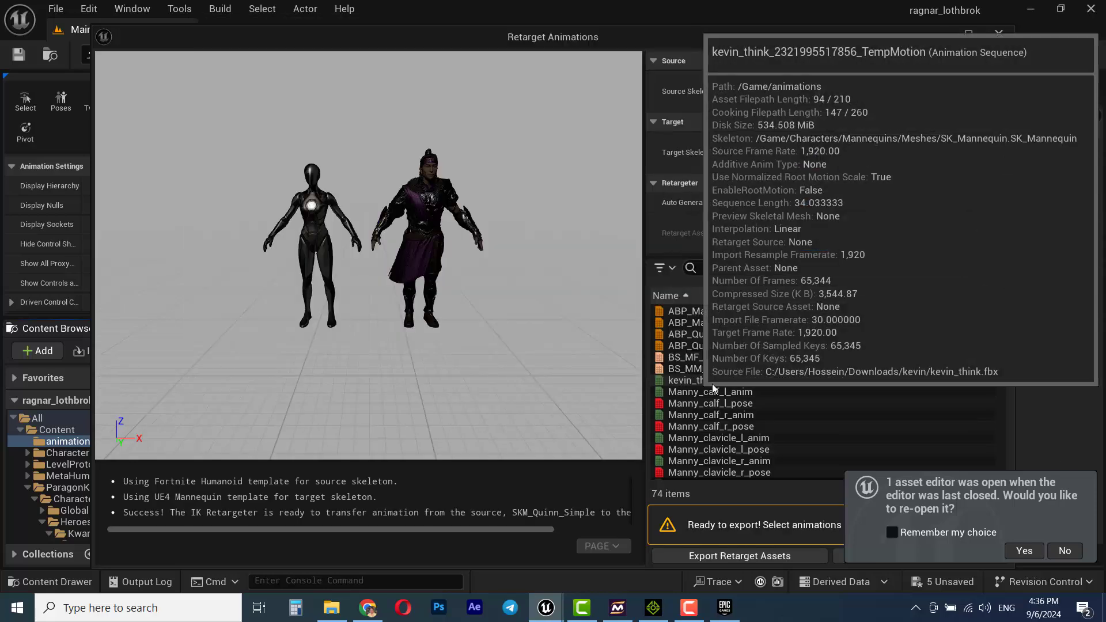
pyautogui.click(697, 381)
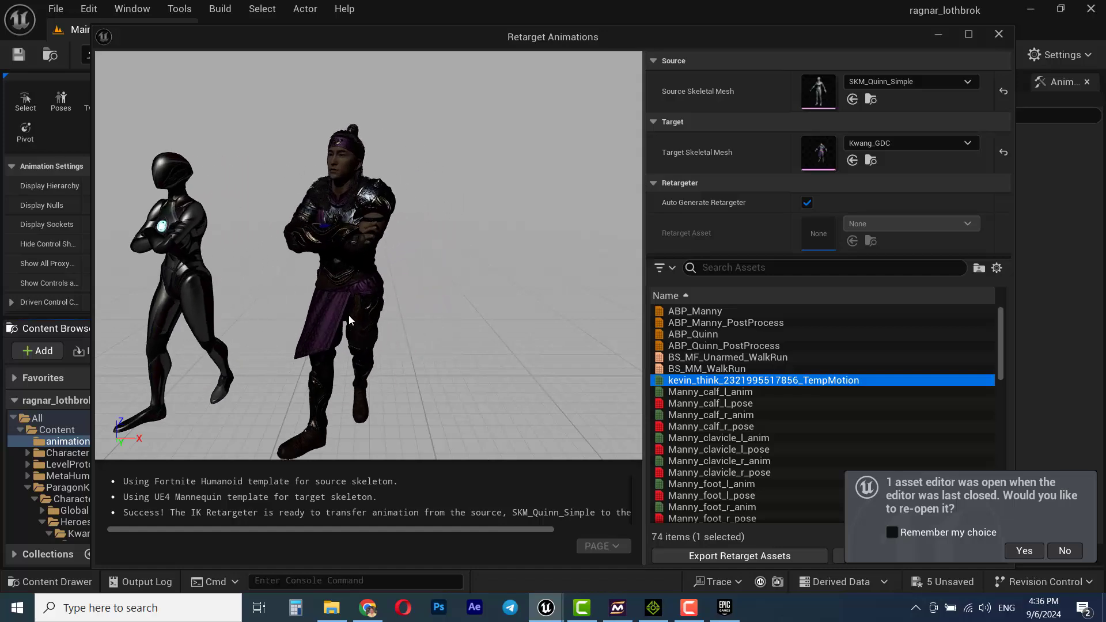
pyautogui.moveTo(371, 315); pyautogui.dragTo(367, 288)
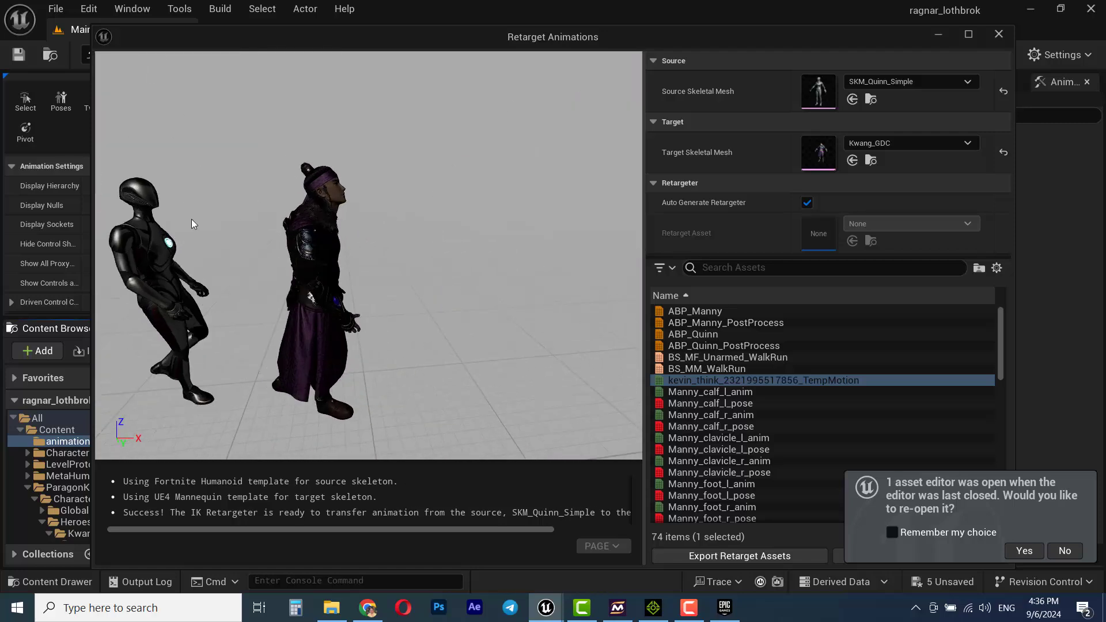
pyautogui.click(838, 556)
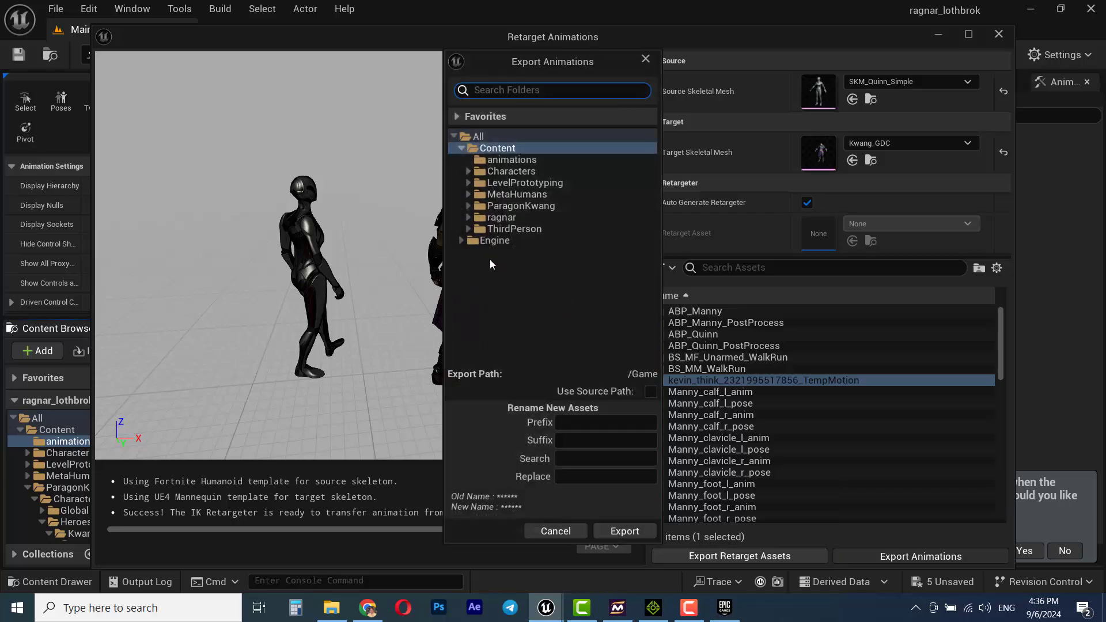
pyautogui.click(502, 160)
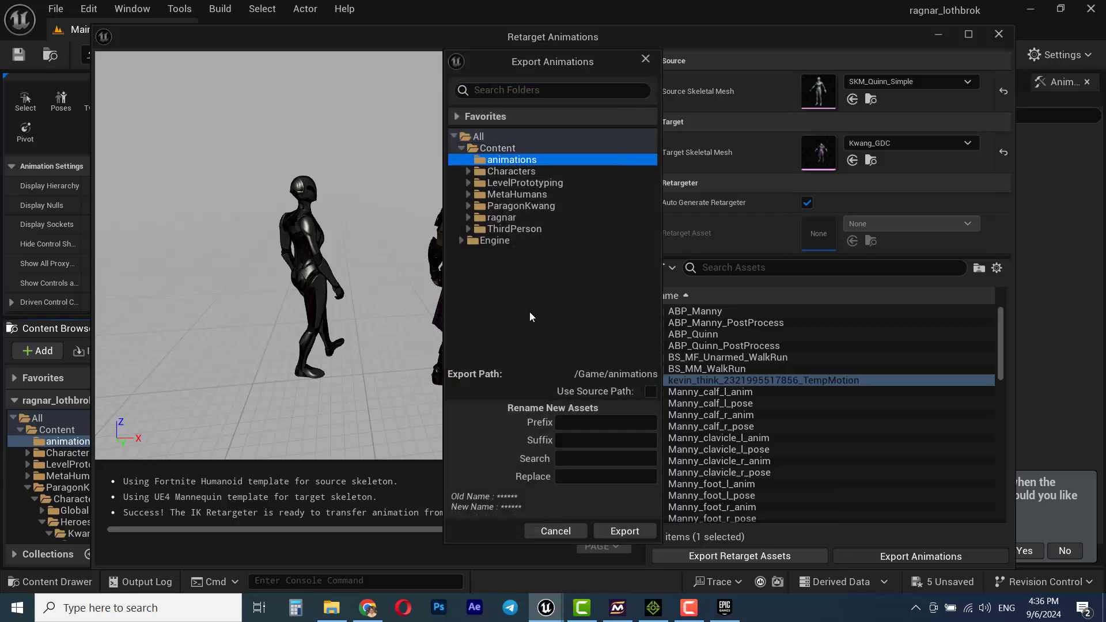
pyautogui.click(618, 533)
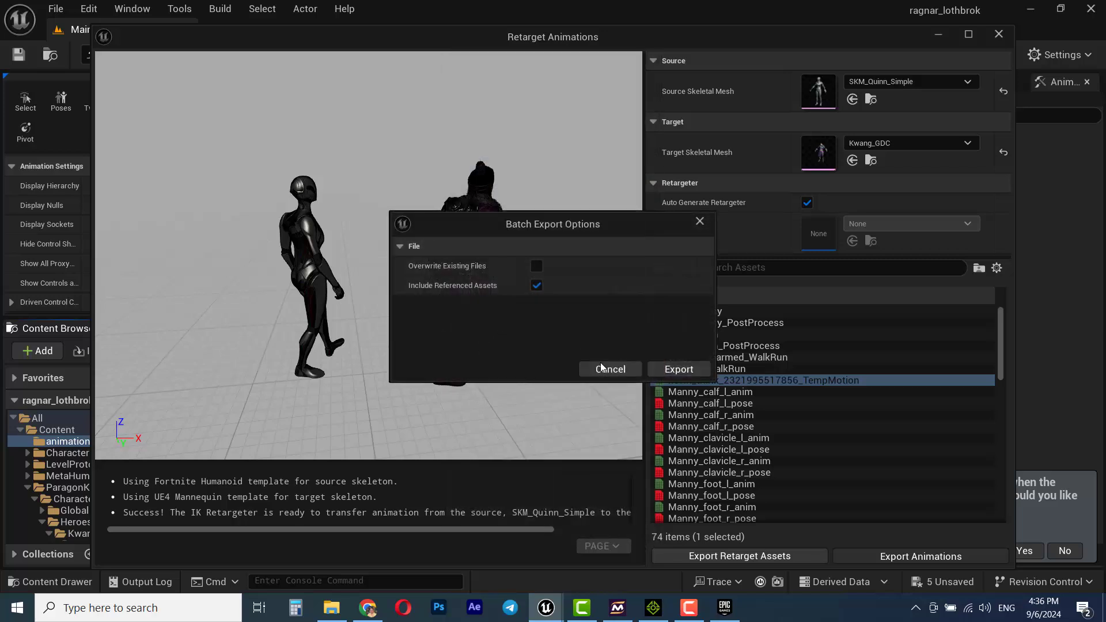
pyautogui.click(677, 370)
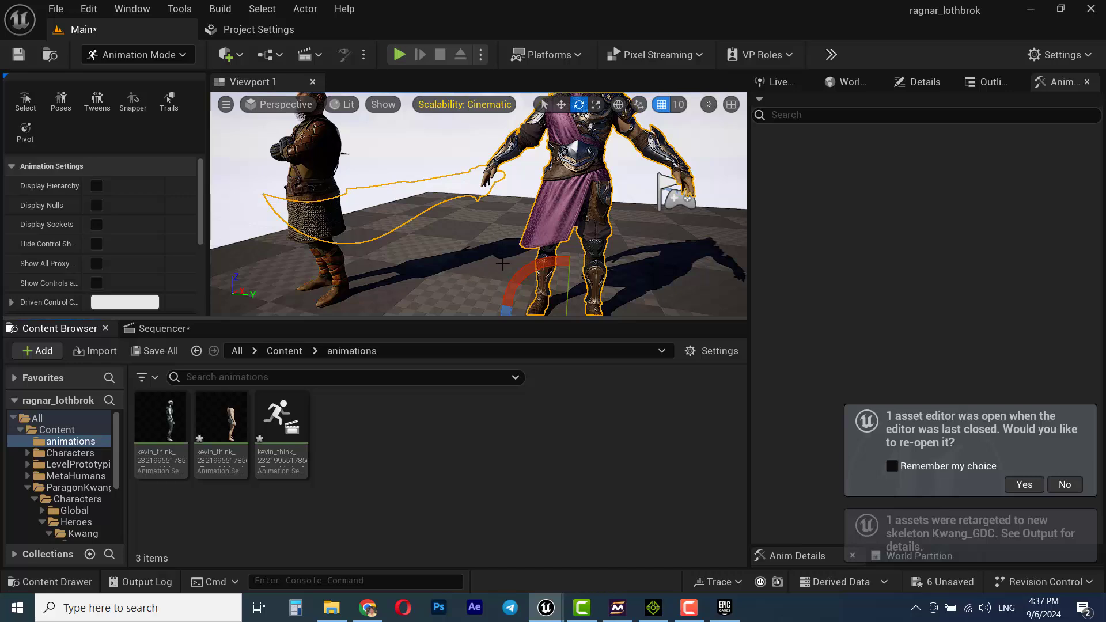
# Add the Kwang_GDC actor from the level to NewLevelSequence.
pyautogui.click(157, 329)
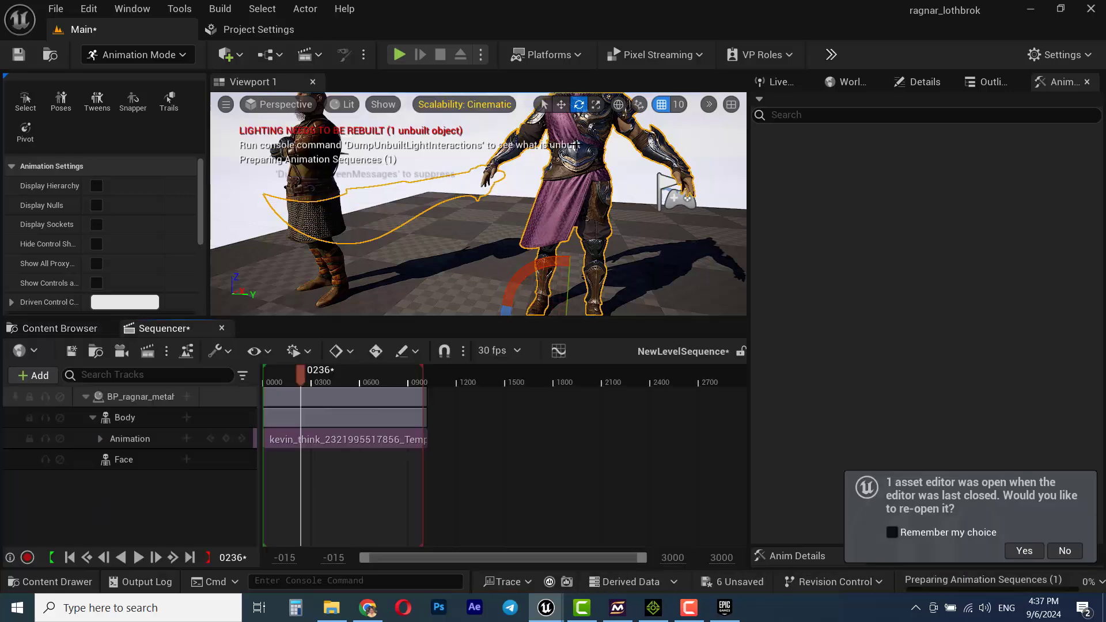
pyautogui.click(987, 82)
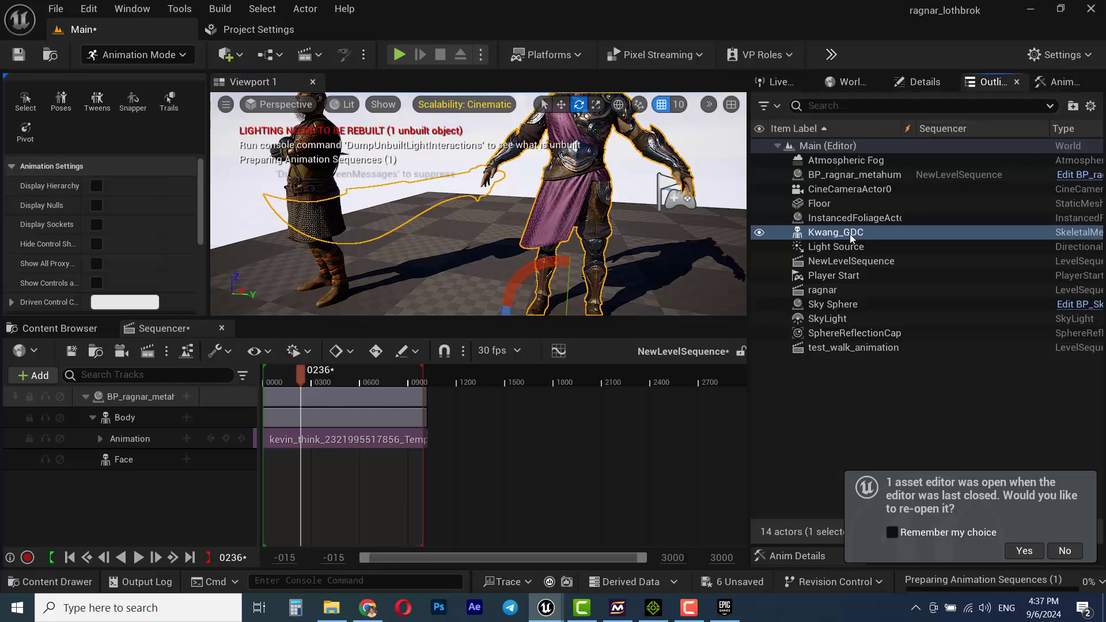
pyautogui.moveTo(87, 501); pyautogui.dragTo(88, 501)
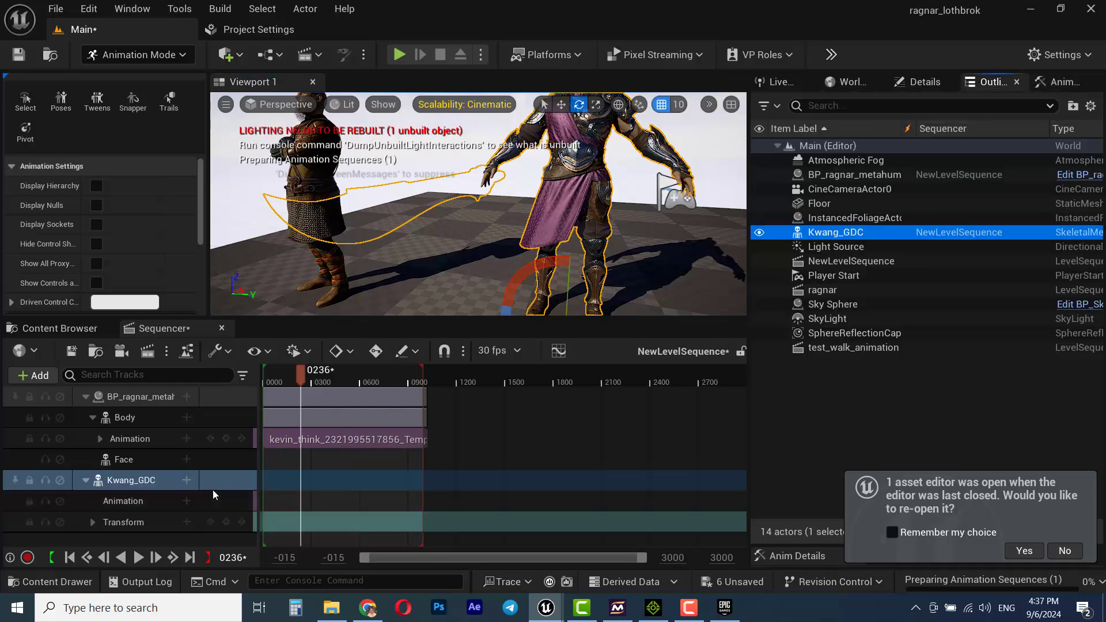
# Move the playhead to frame 0 and add the retargeted kevin_think animation to Kwang_GDC's Animation track.
pyautogui.click(187, 501)
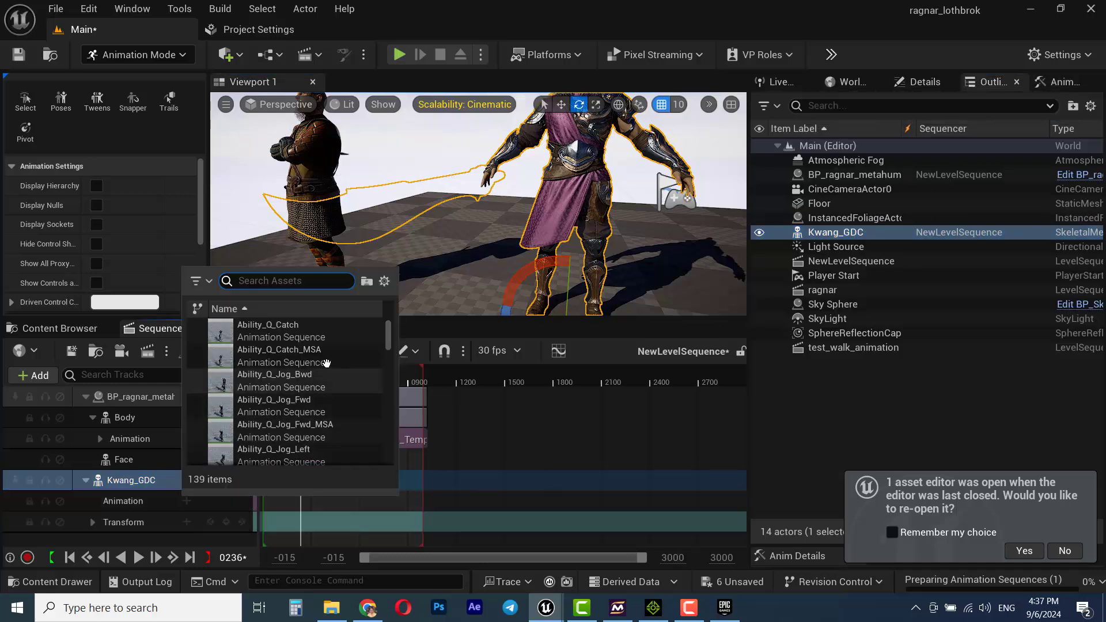
pyautogui.click(430, 323)
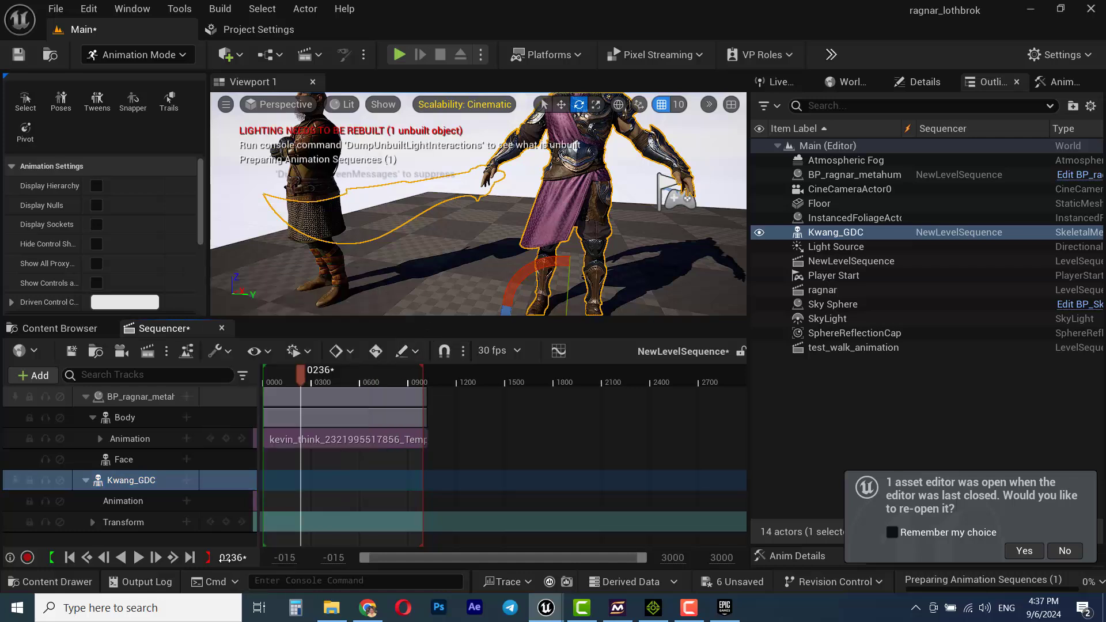
pyautogui.press('Return')
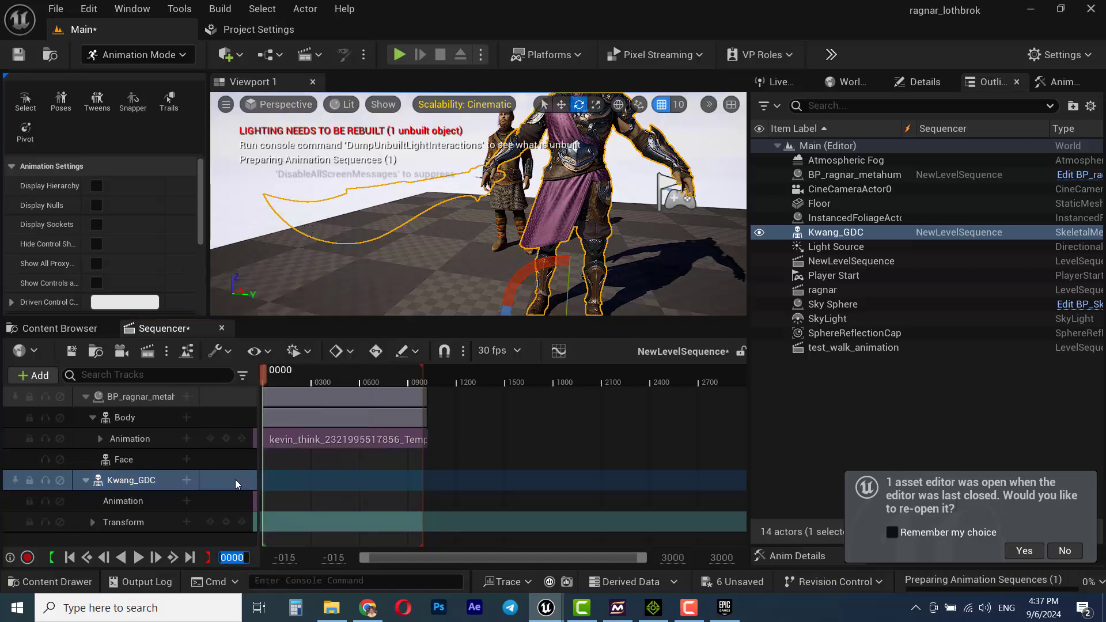
pyautogui.click(188, 490)
pyautogui.moveTo(219, 516)
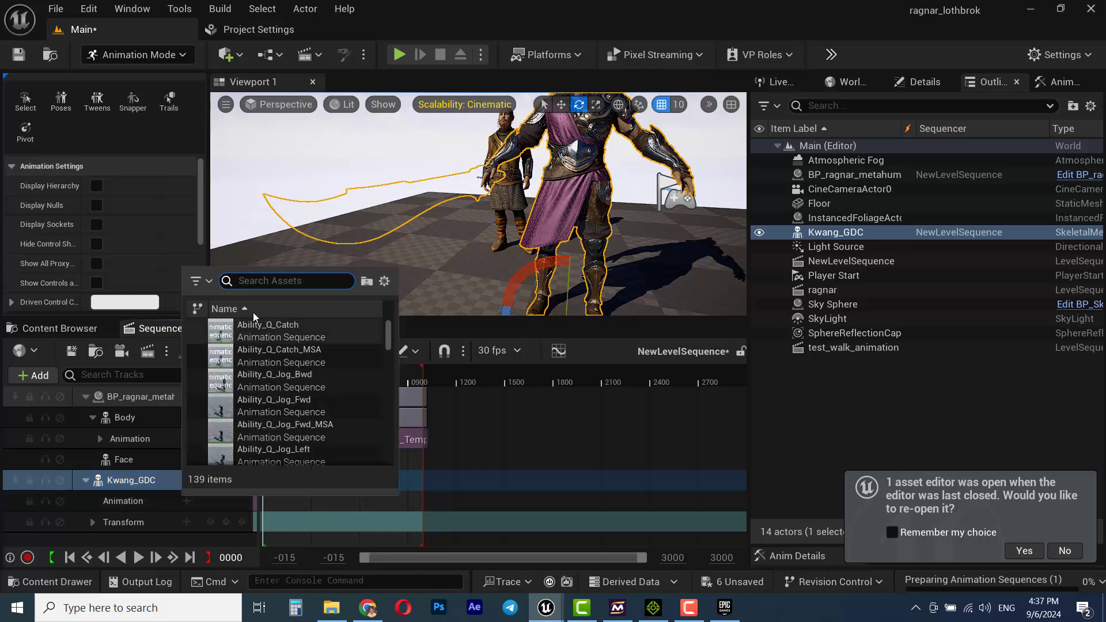
pyautogui.write('ke')
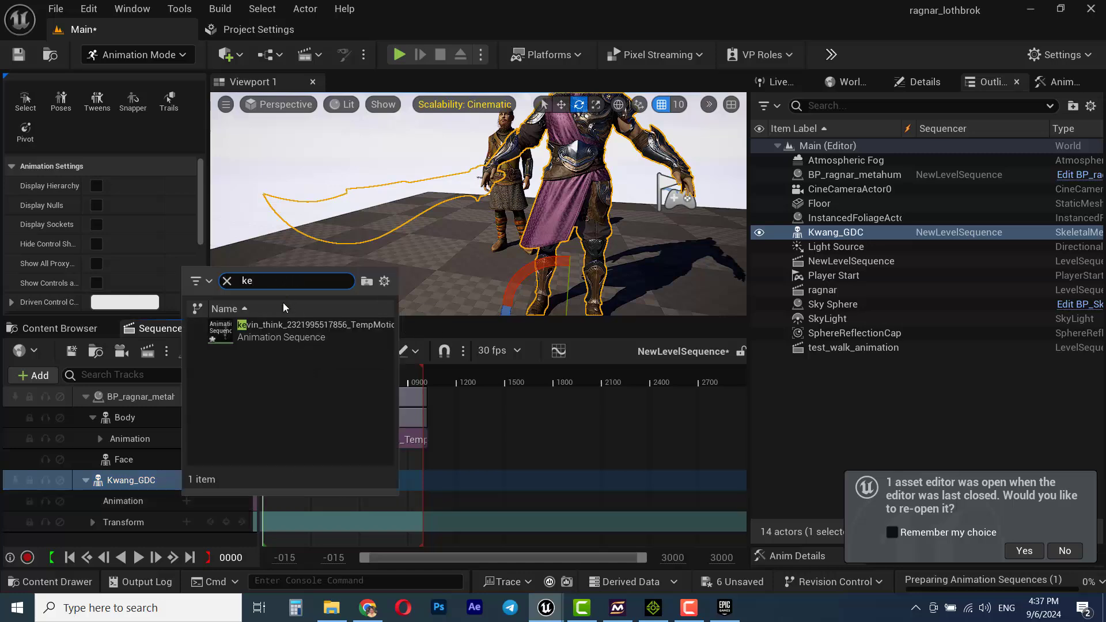
pyautogui.click(270, 328)
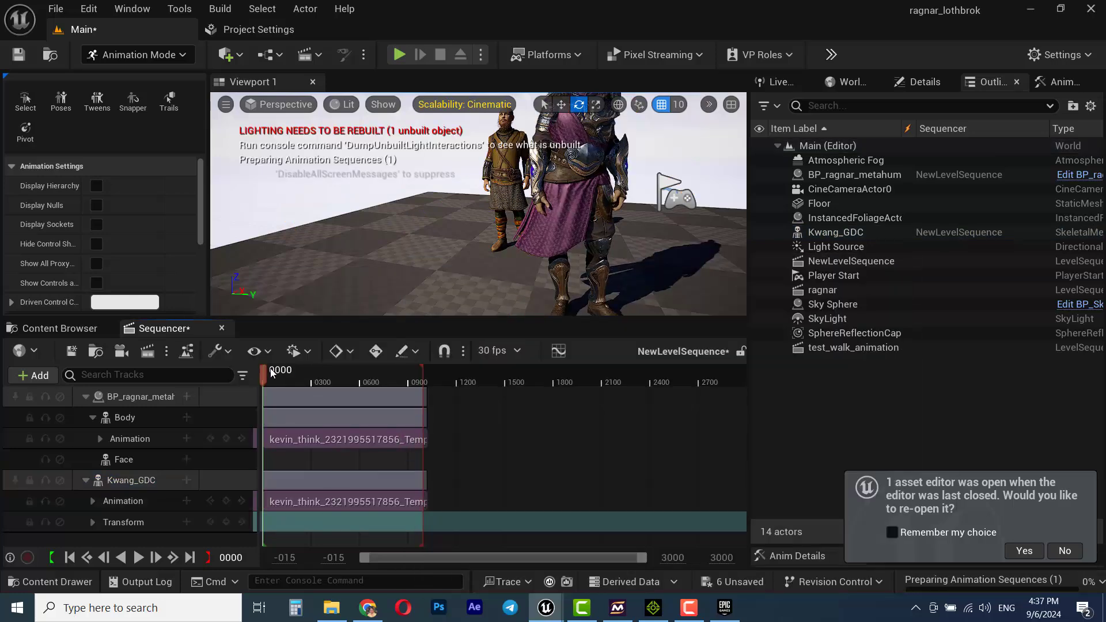
# Scrub and play the sequence, examining the kevin_think motion on Kwang and ragnar side by side from different viewpoints.
pyautogui.moveTo(271, 373); pyautogui.dragTo(279, 373)
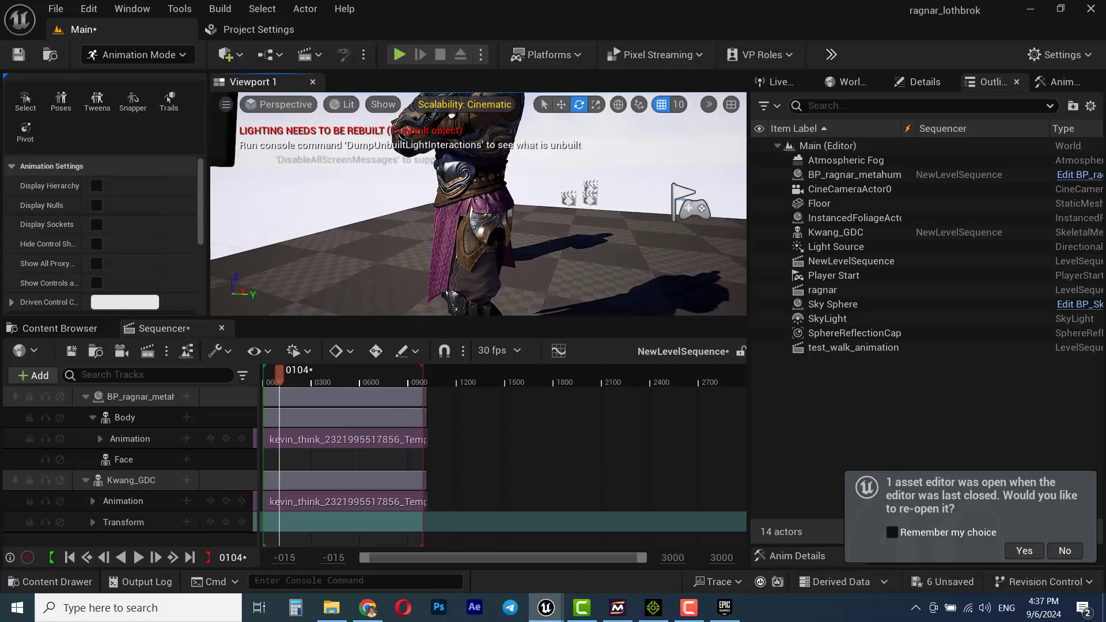
pyautogui.moveTo(478, 202); pyautogui.dragTo(587, 204, button='right')
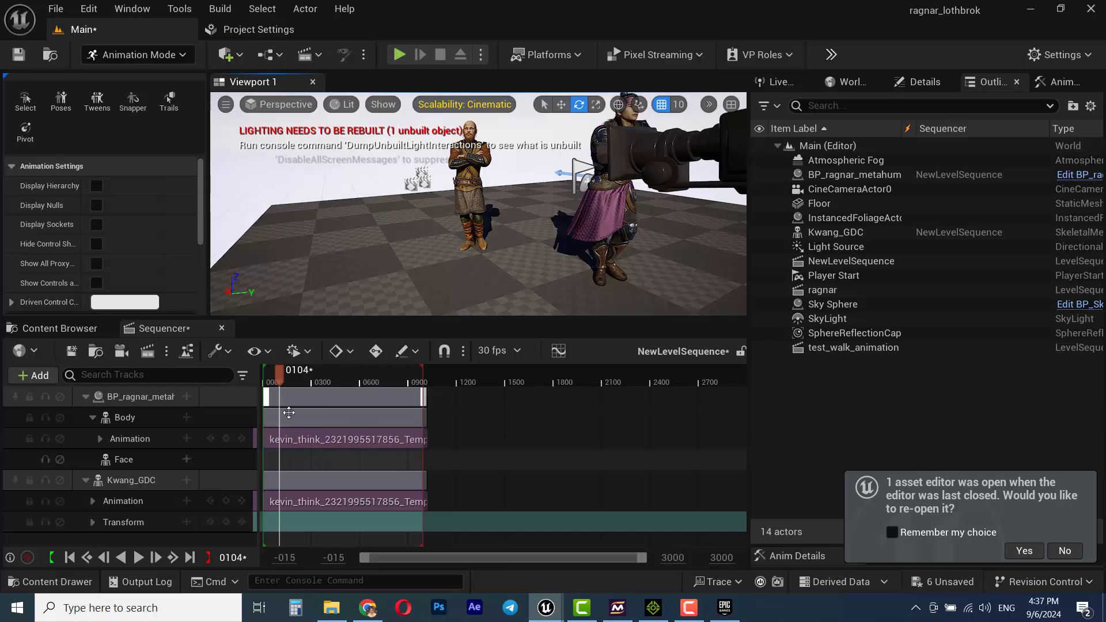
pyautogui.click(139, 558)
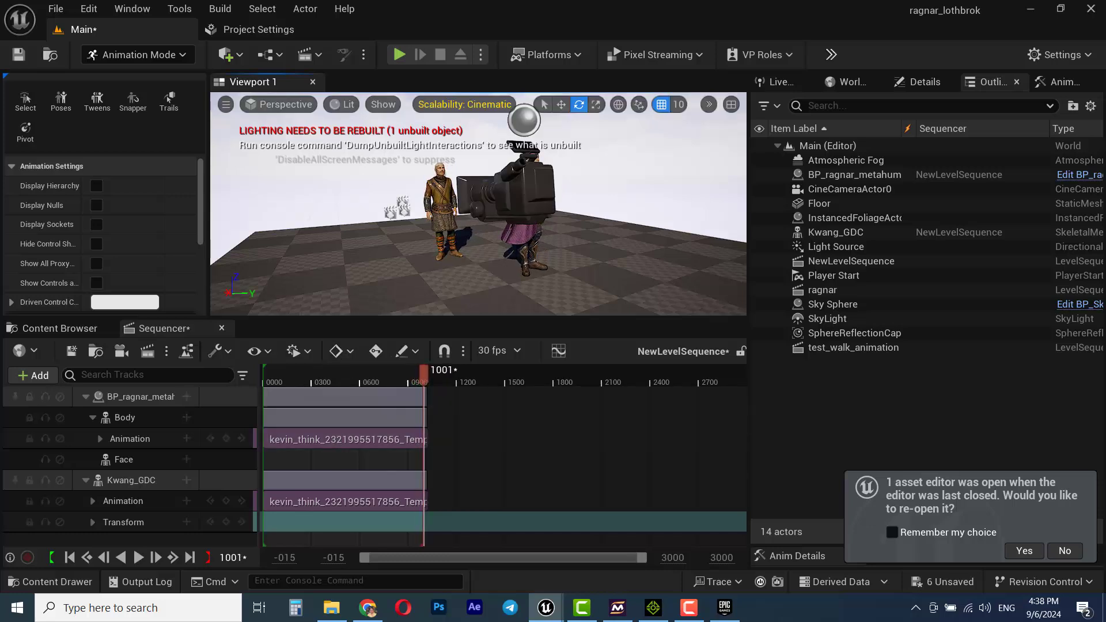
pyautogui.press('d')
pyautogui.moveTo(478, 205); pyautogui.dragTo(426, 205, button='right')
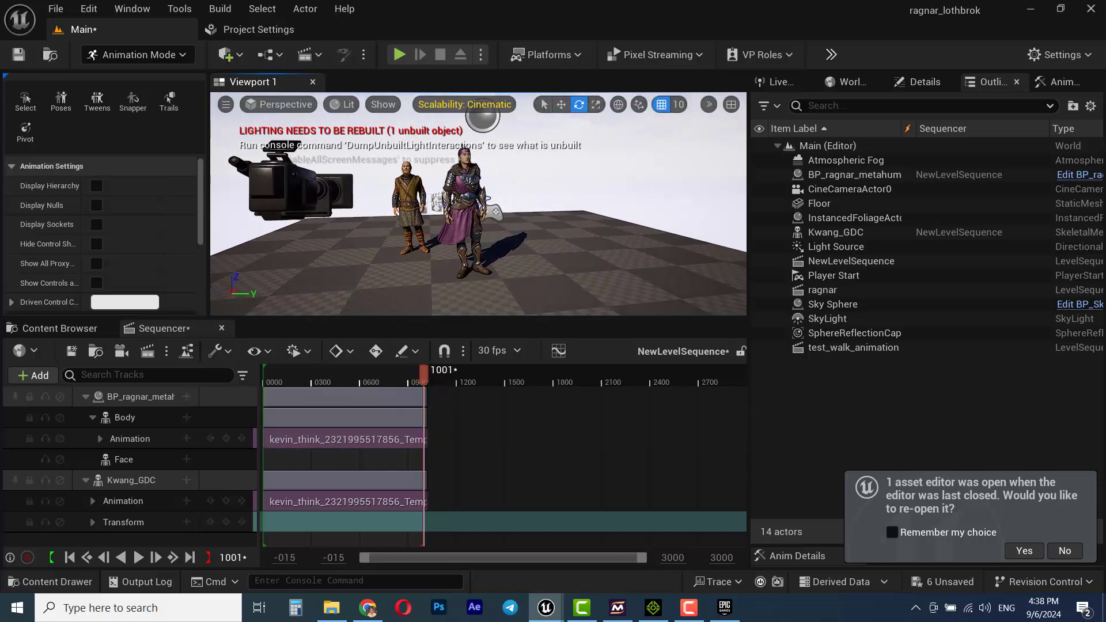
pyautogui.moveTo(520, 272); pyautogui.dragTo(496, 272, button='right')
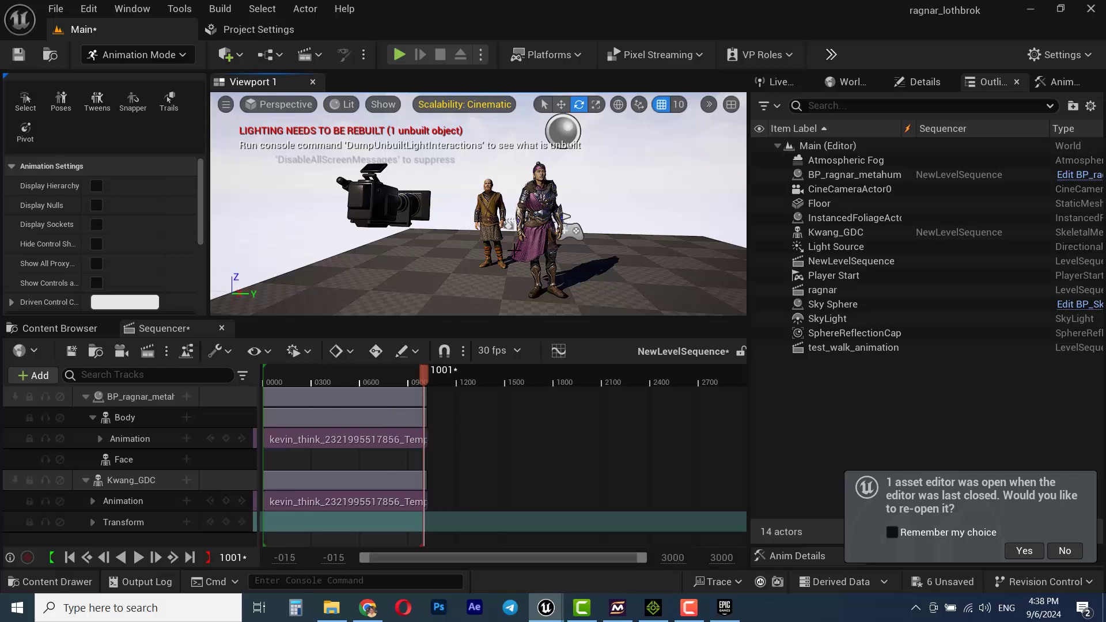